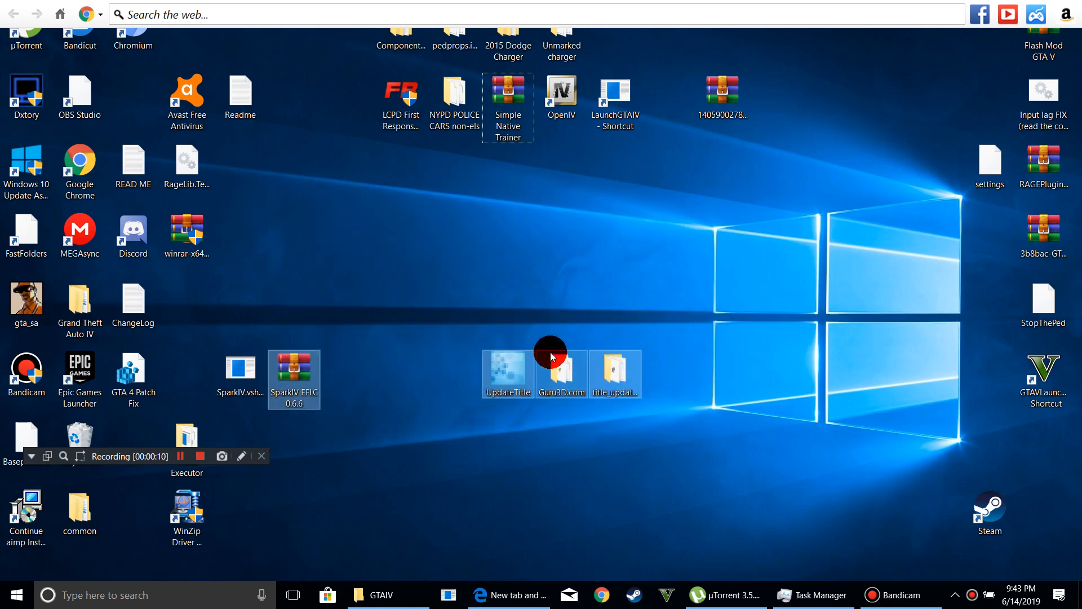
drag(707, 251, 261, 600)
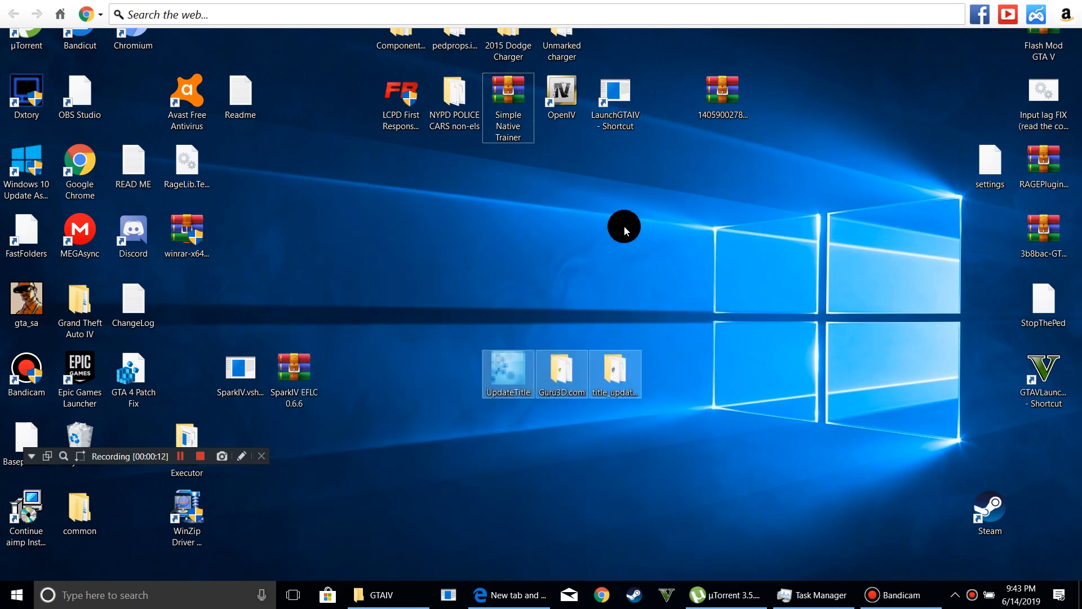
click(125, 504)
drag(148, 457, 121, 567)
drag(395, 527, 597, 320)
Step: Open the game install folder's window and navigate to Steam's steamapps > common folder
click(409, 591)
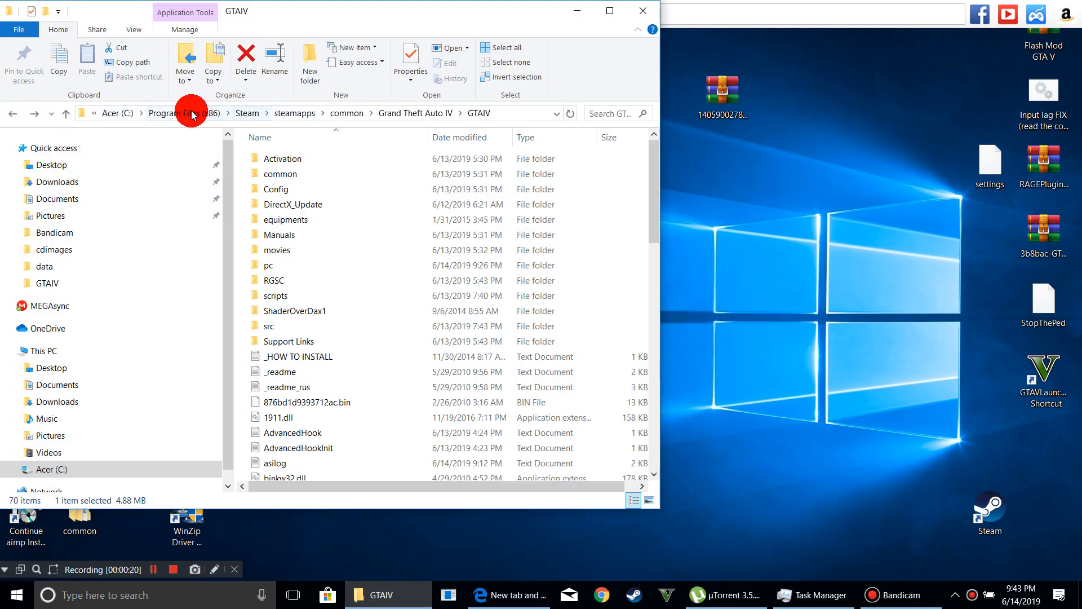
click(251, 114)
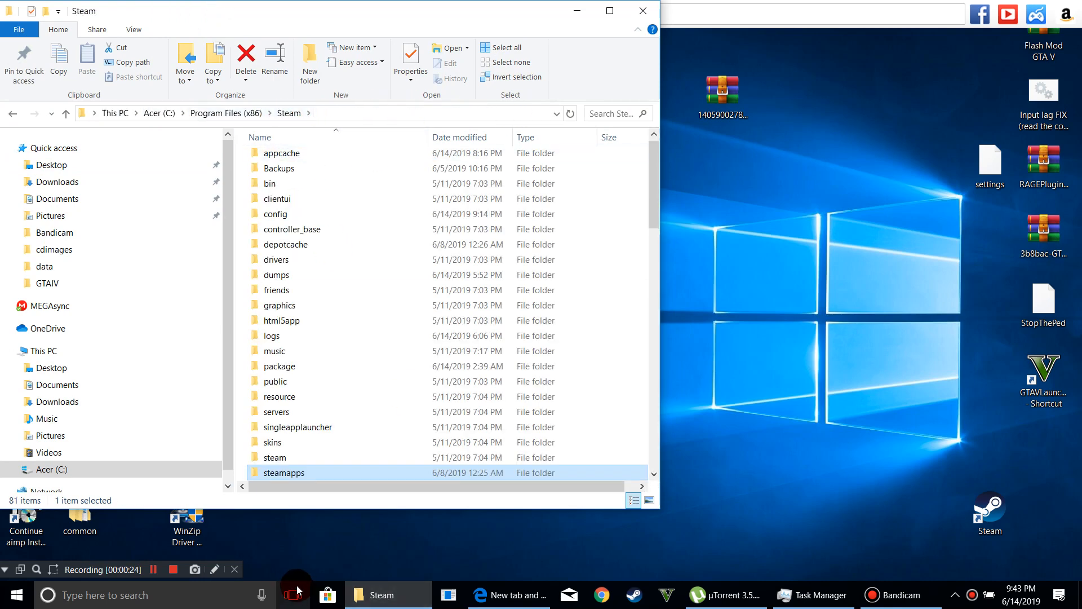
double_click(300, 475)
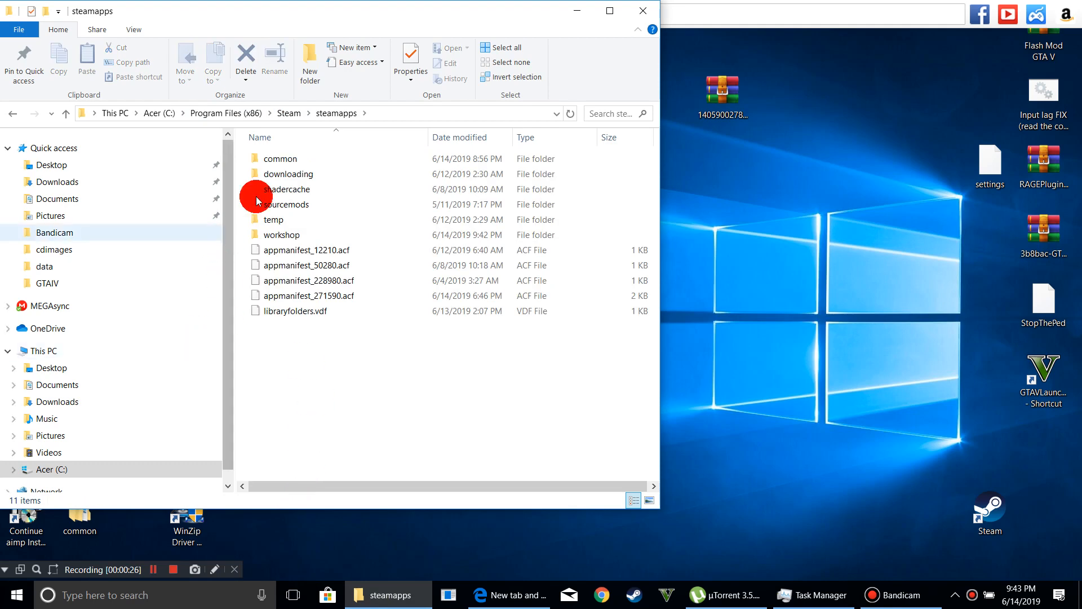
double_click(291, 156)
drag(391, 300, 364, 195)
click(323, 390)
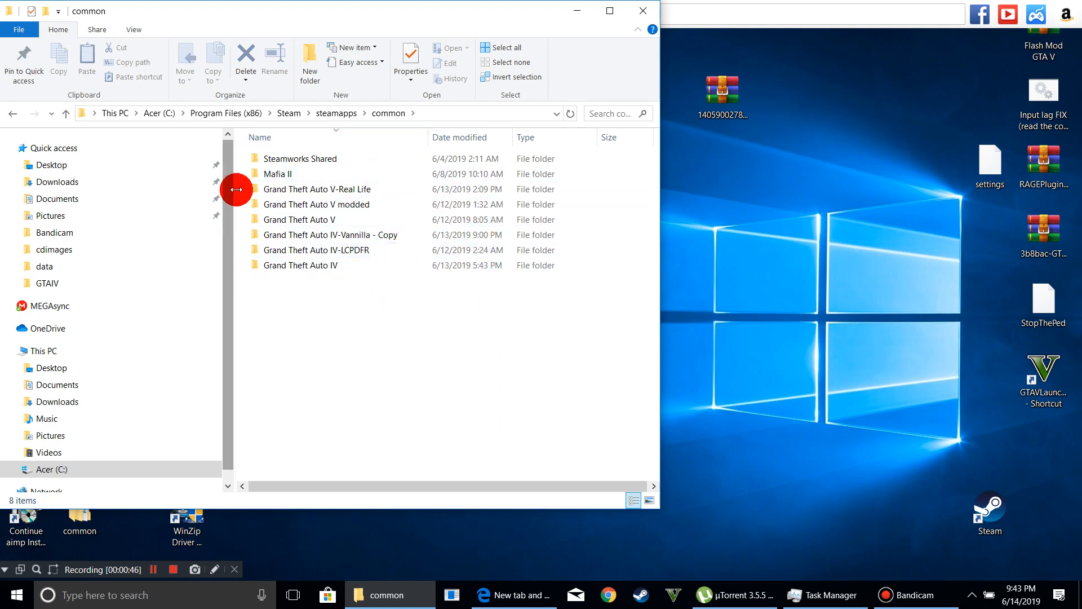
drag(247, 156, 346, 292)
click(345, 293)
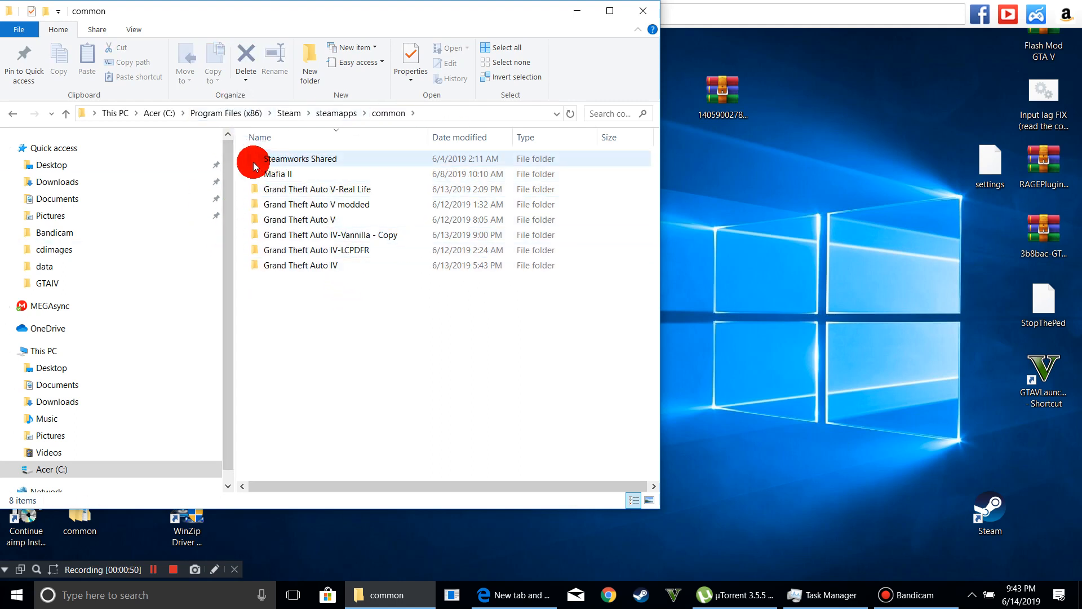
drag(251, 167, 425, 287)
click(411, 320)
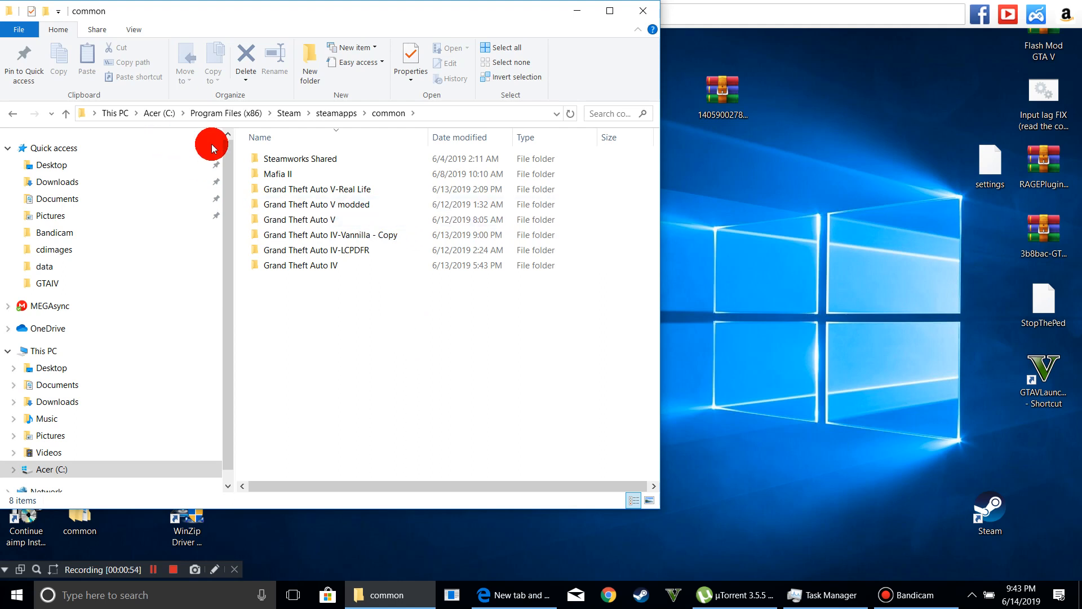
drag(242, 156, 354, 294)
click(354, 293)
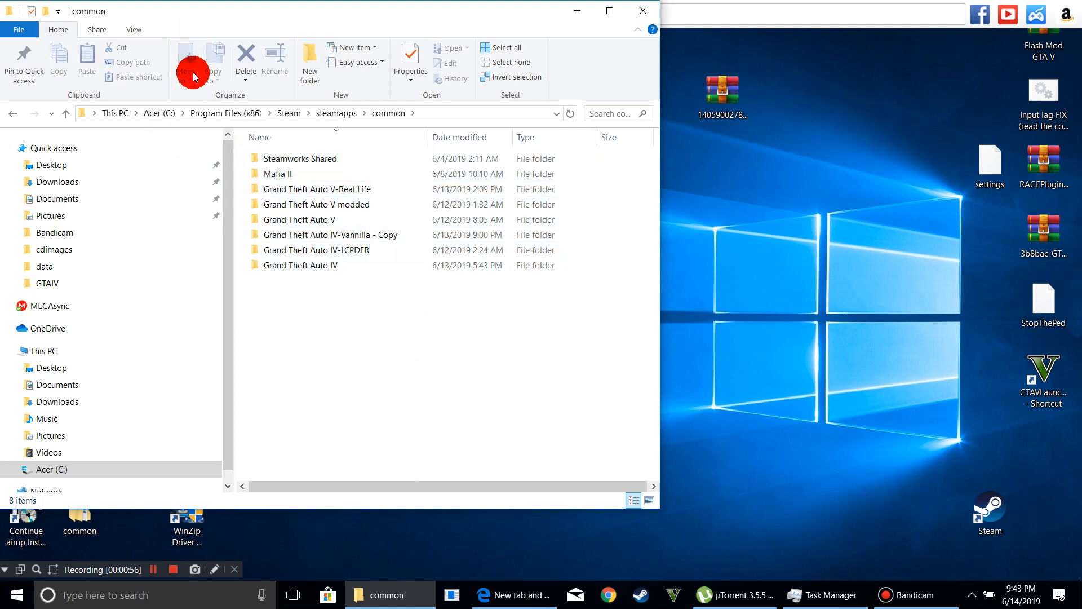
drag(283, 179, 326, 270)
click(327, 282)
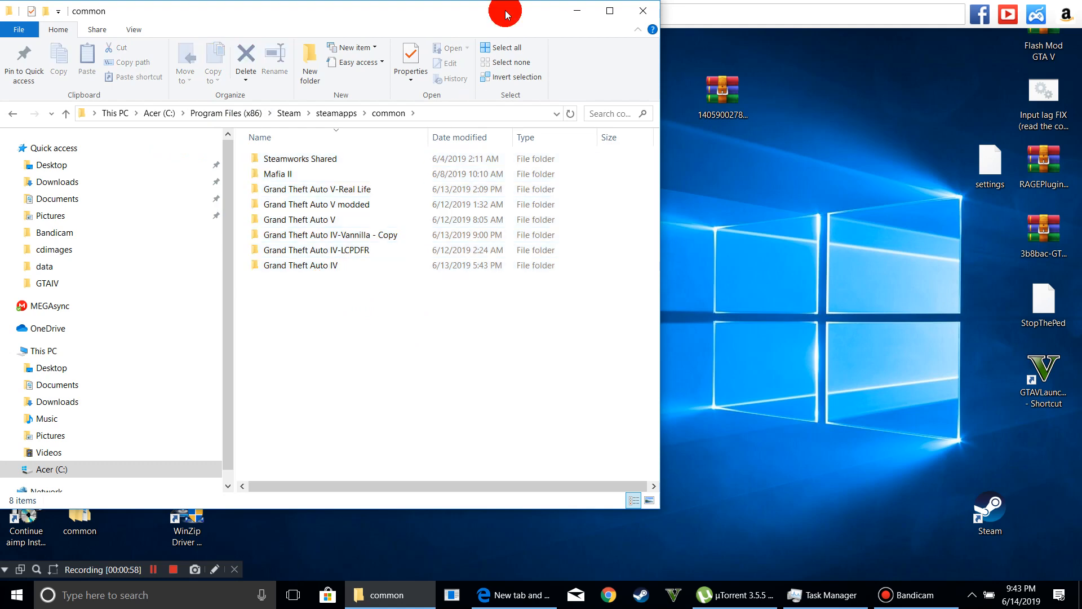
click(569, 13)
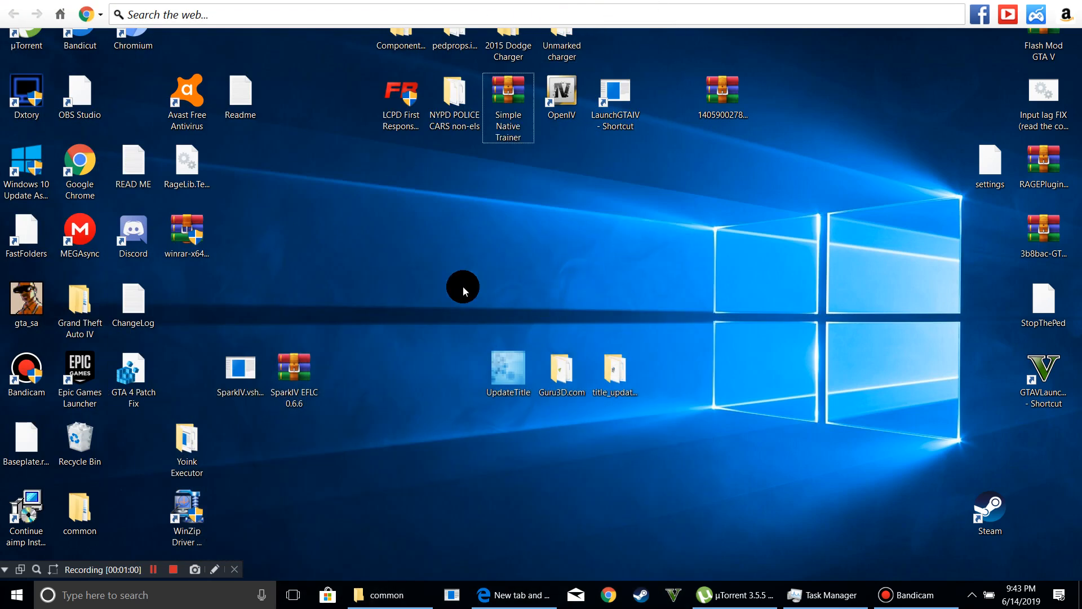
drag(356, 68, 786, 439)
click(664, 542)
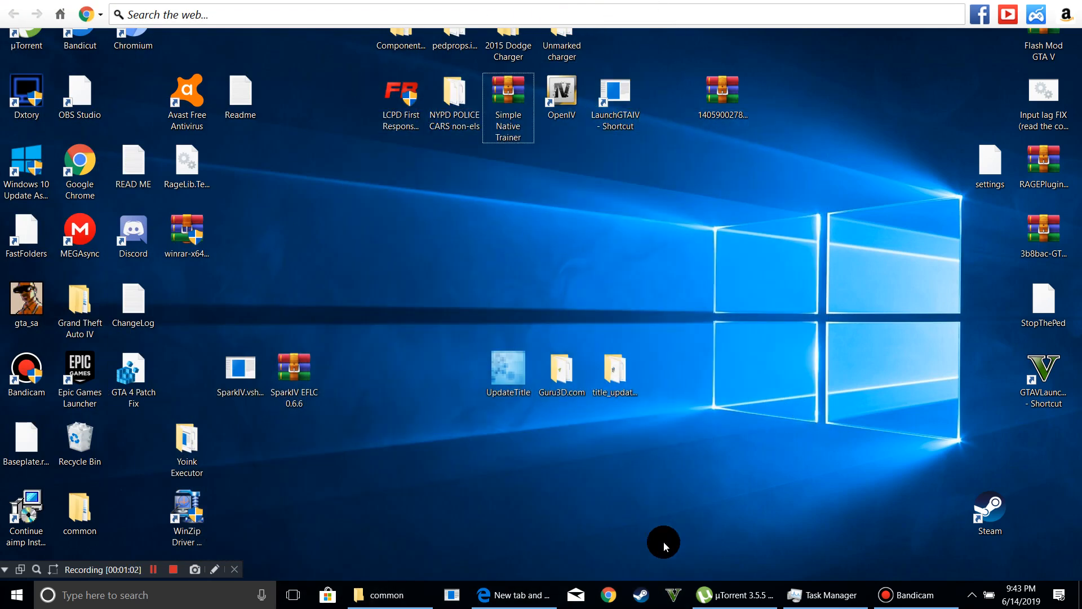
click(372, 593)
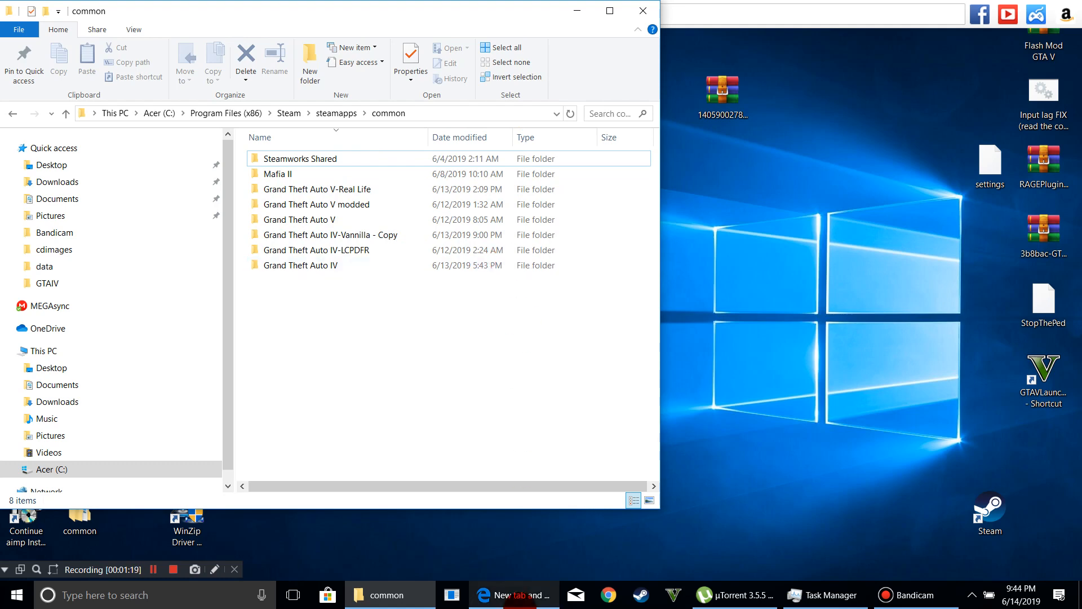
Step: Switch to Microsoft Edge and request the English patch file from Rockstar Support's Grand Theft Auto IV Patch 7 page
click(513, 595)
click(539, 15)
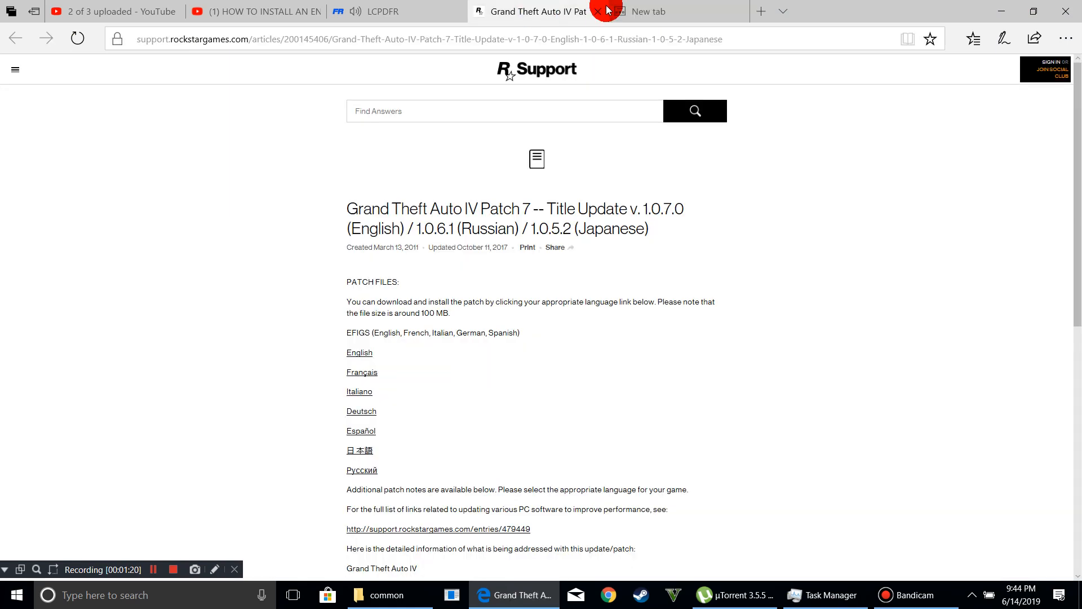
mouse_move(512, 236)
mouse_down()
mouse_move(633, 273)
mouse_move(730, 179)
mouse_move(566, 319)
mouse_move(735, 374)
mouse_up()
double_click(383, 397)
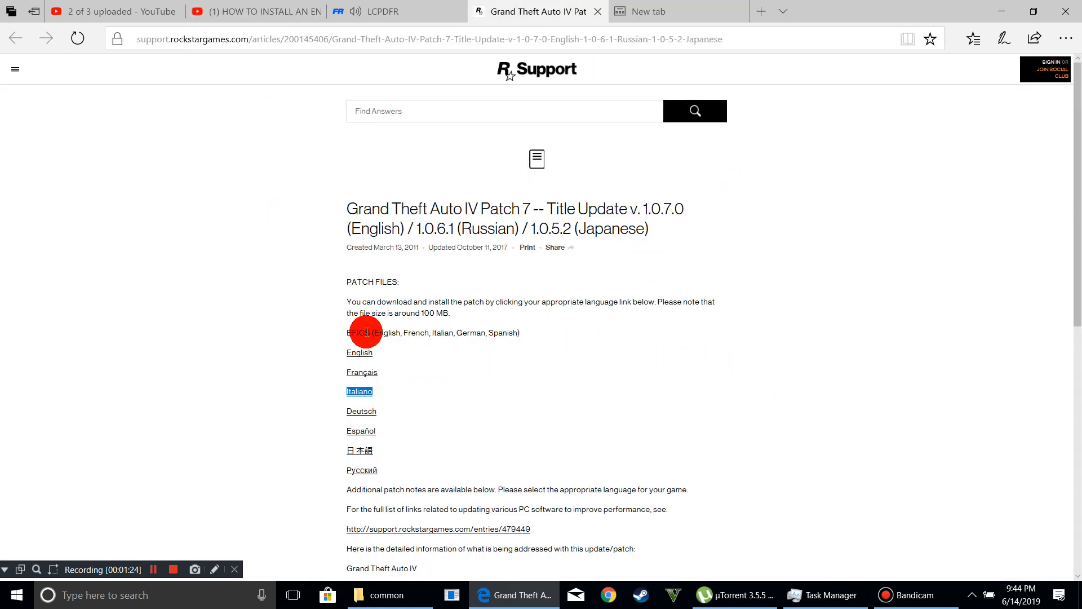
click(373, 354)
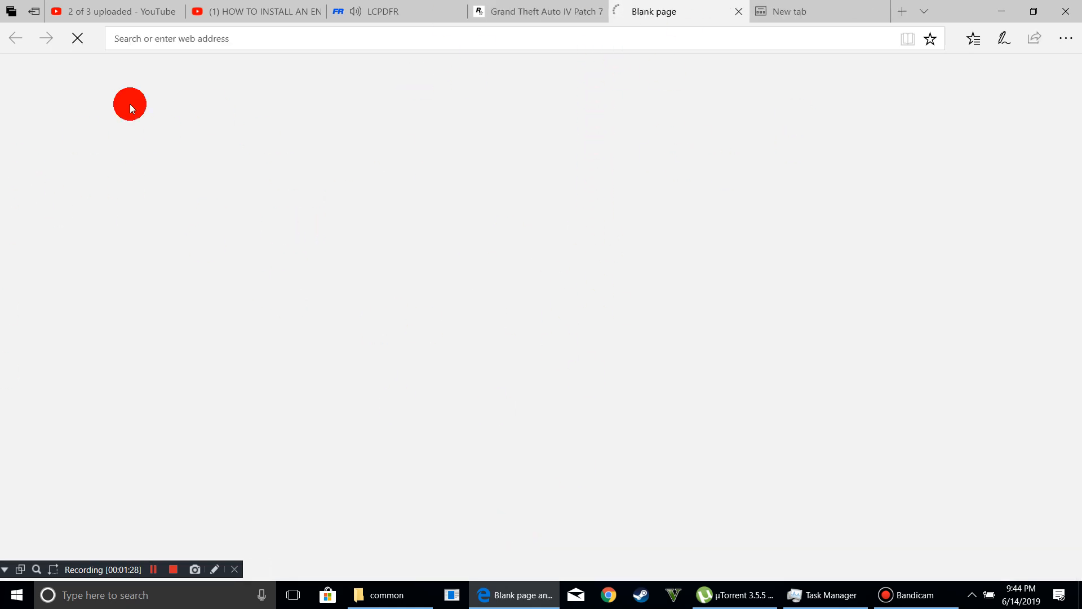
Step: Choose to open title_update_7_EN.zip from updates.rockstargames.com once it is offered for download
click(529, 12)
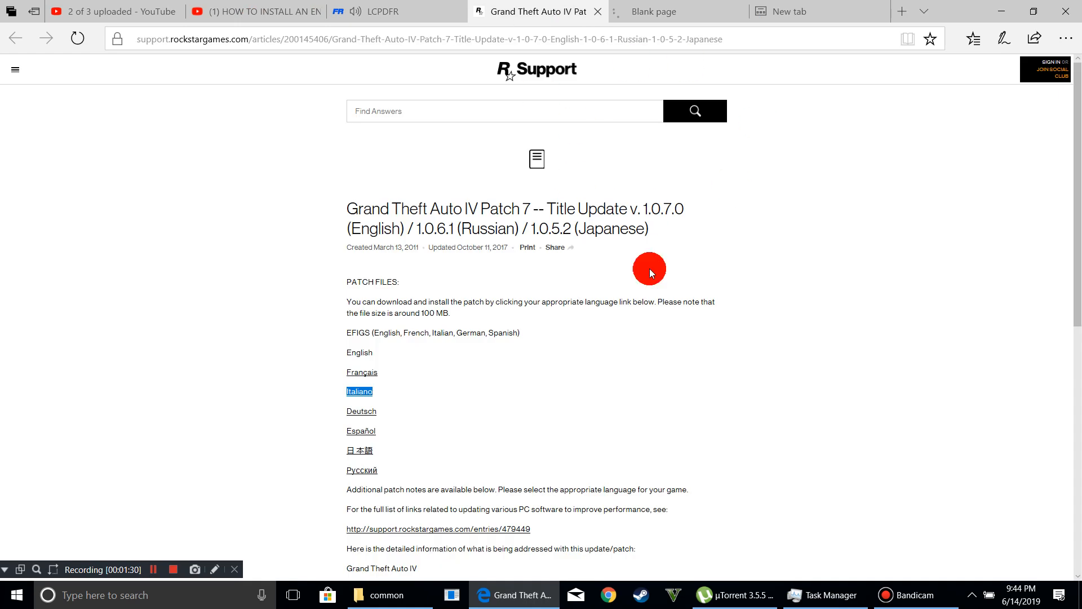
click(645, 17)
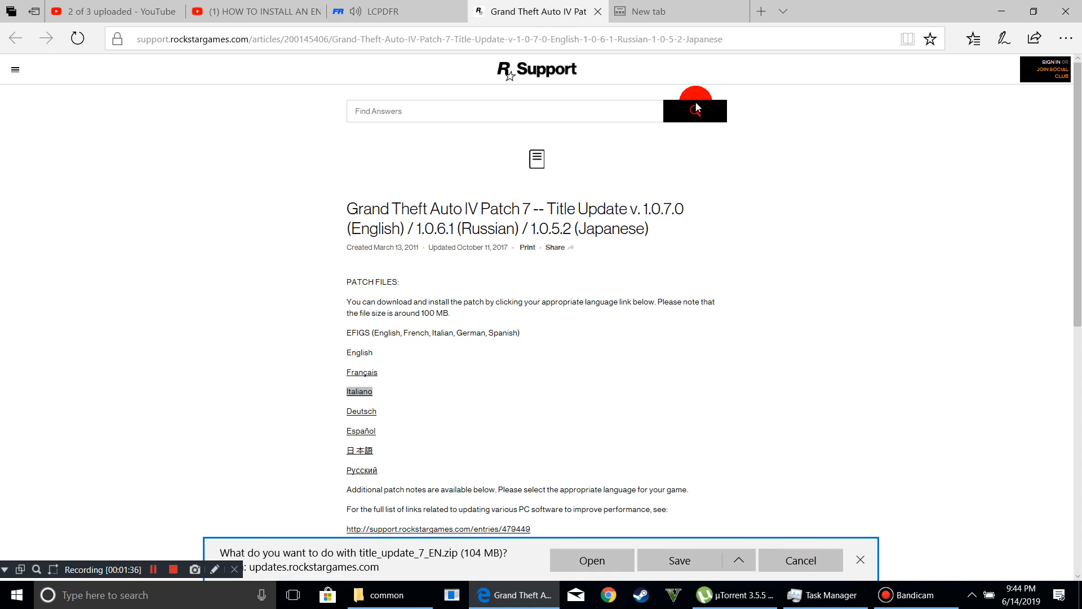
click(564, 559)
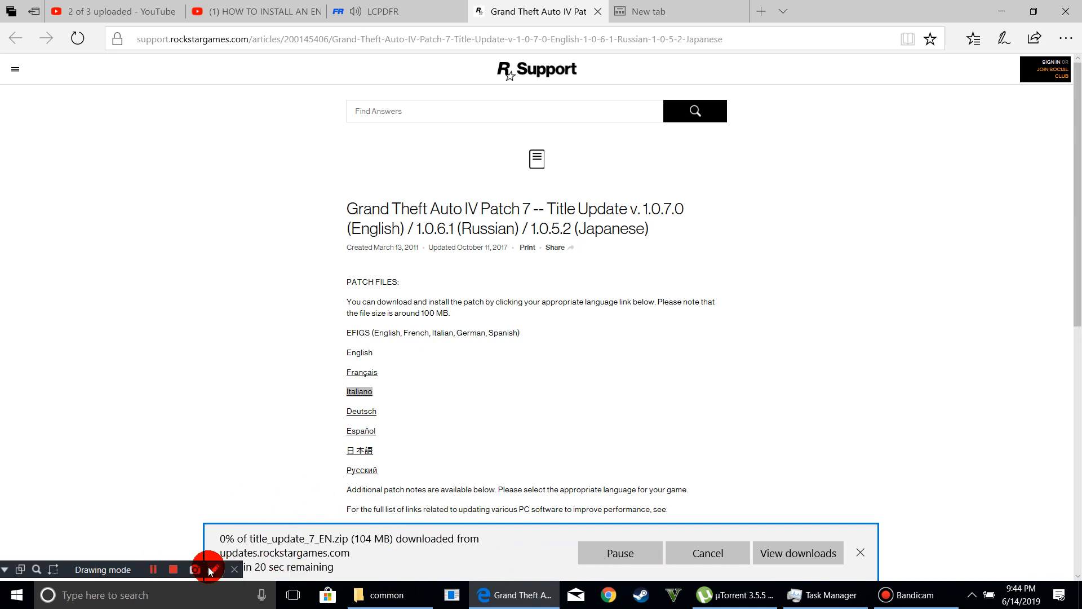
click(162, 568)
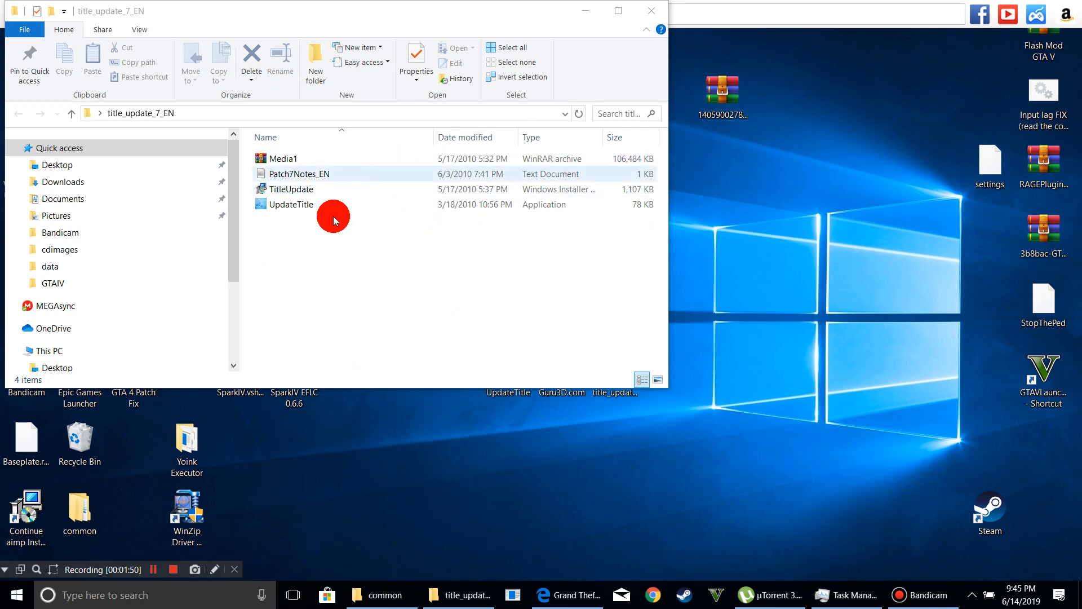
drag(349, 276, 324, 148)
drag(298, 328, 303, 157)
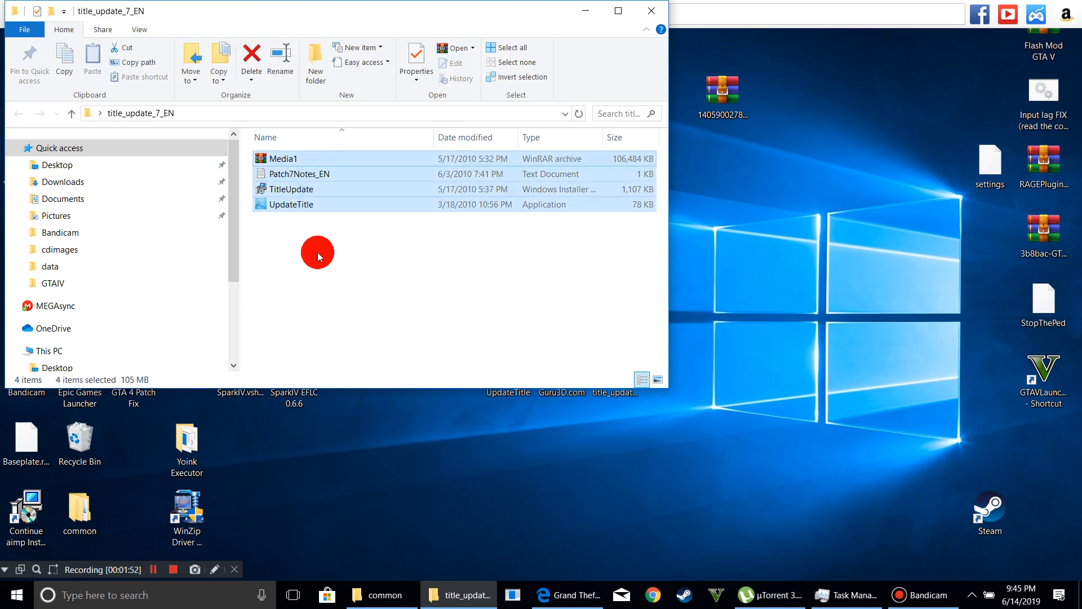
click(316, 254)
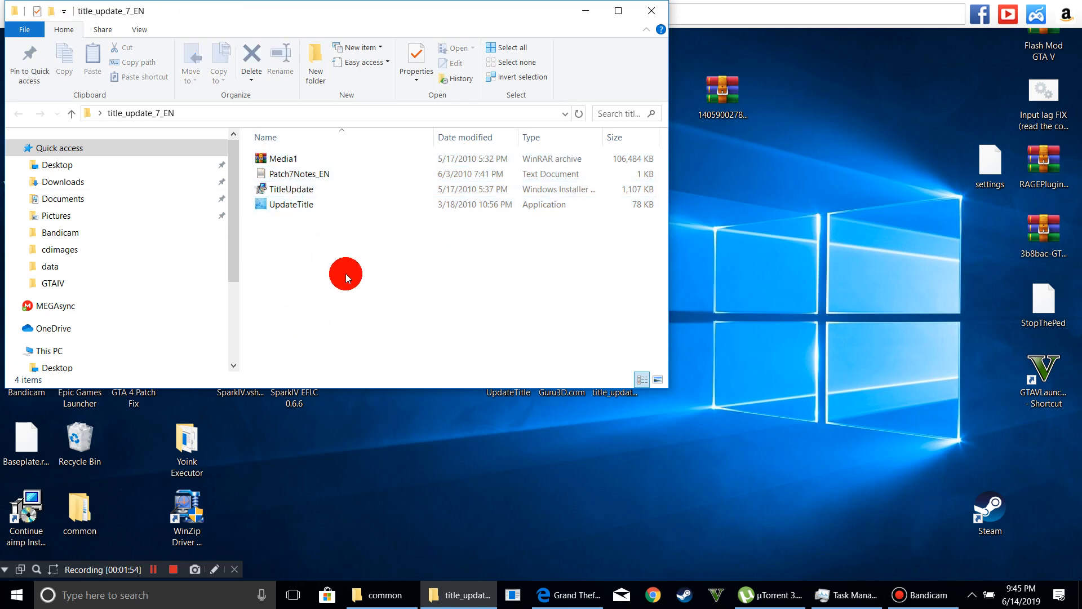
drag(270, 231, 283, 161)
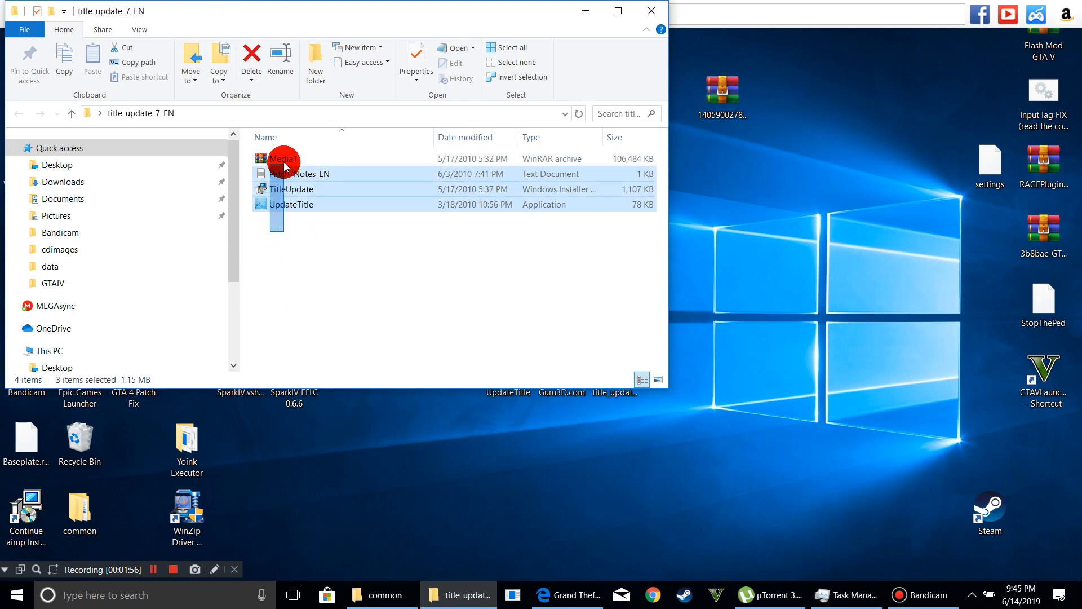
click(279, 233)
click(263, 209)
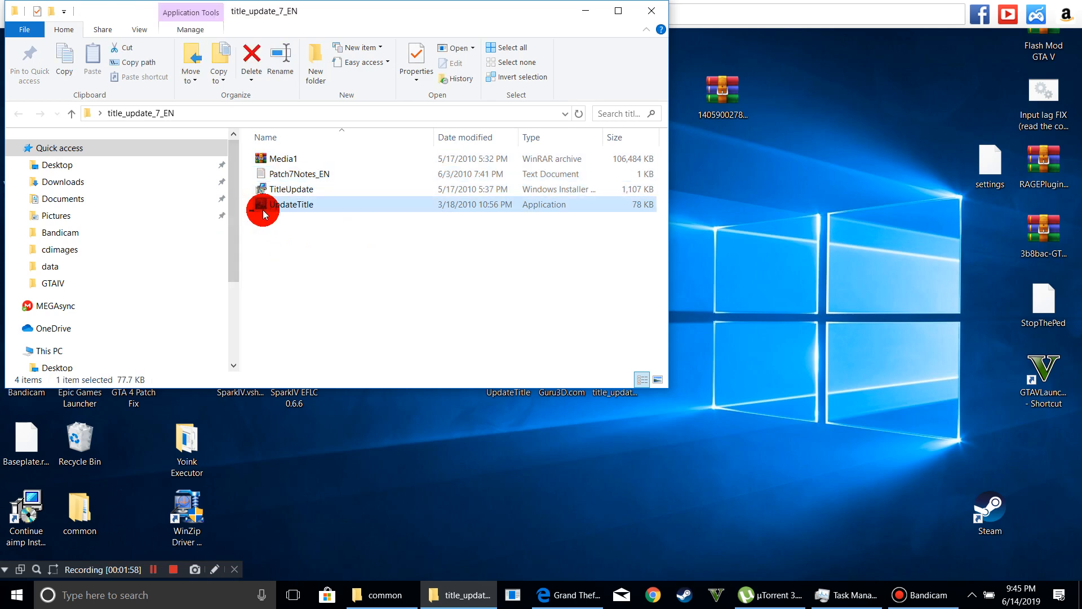
click(269, 256)
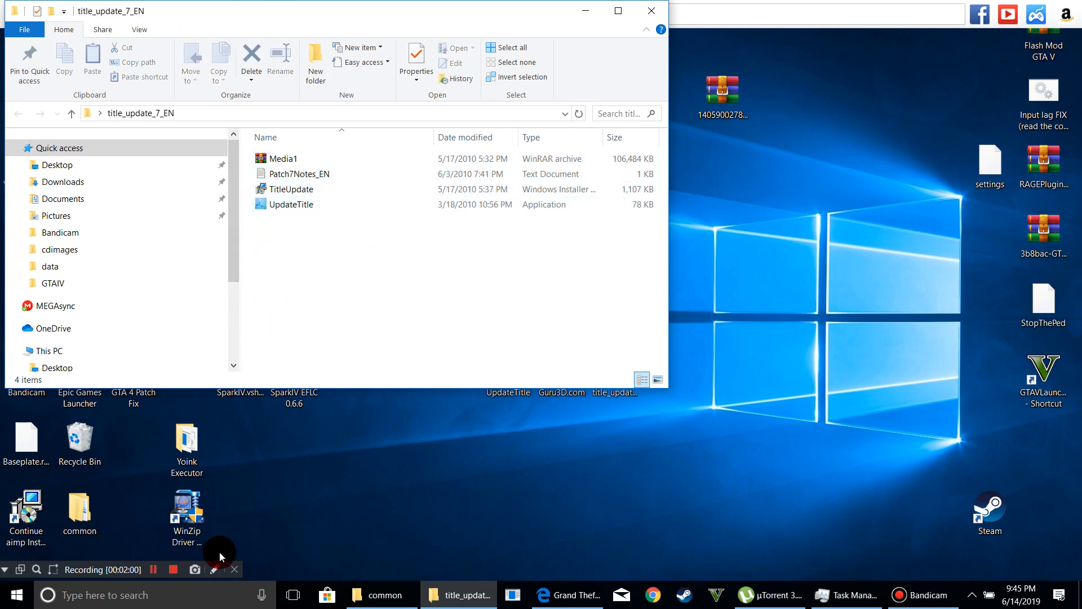
Step: Mark the UpdateTitle application in yellow with Bandicam's screen highlighter, and leave drawing mode
click(218, 573)
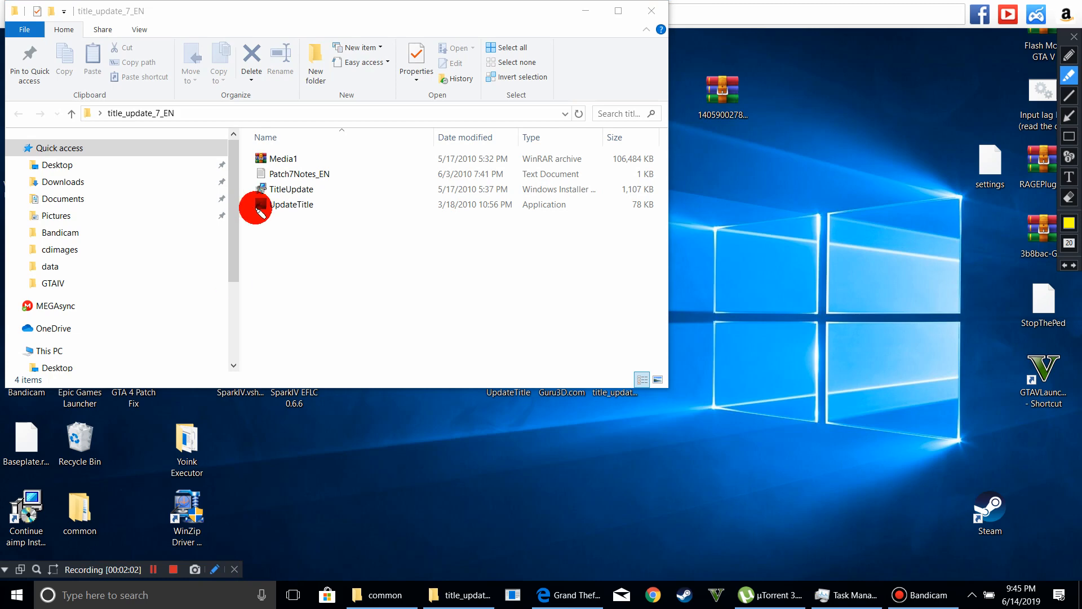
drag(264, 205, 407, 210)
drag(246, 209, 567, 213)
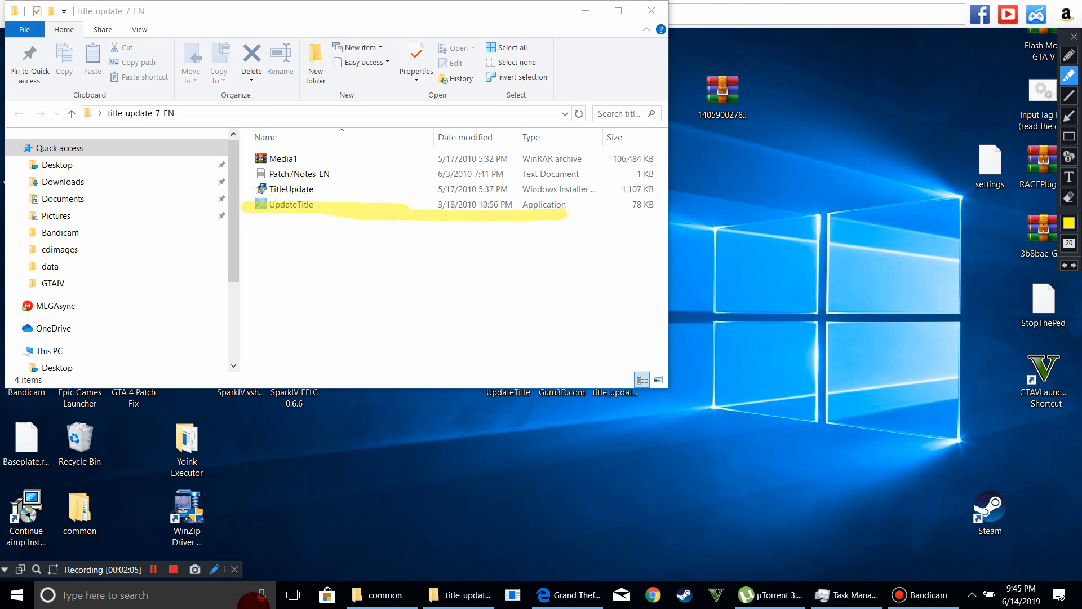
click(214, 569)
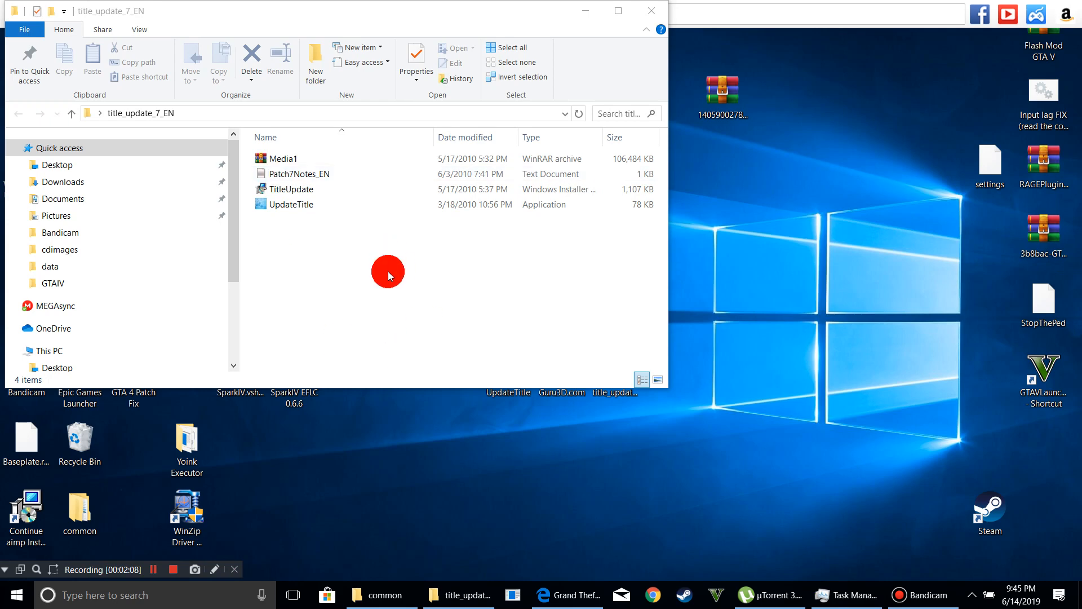
Step: Cancel the standard launch of UpdateTitle and try running it as administrator instead, allowing the elevation request
double_click(282, 209)
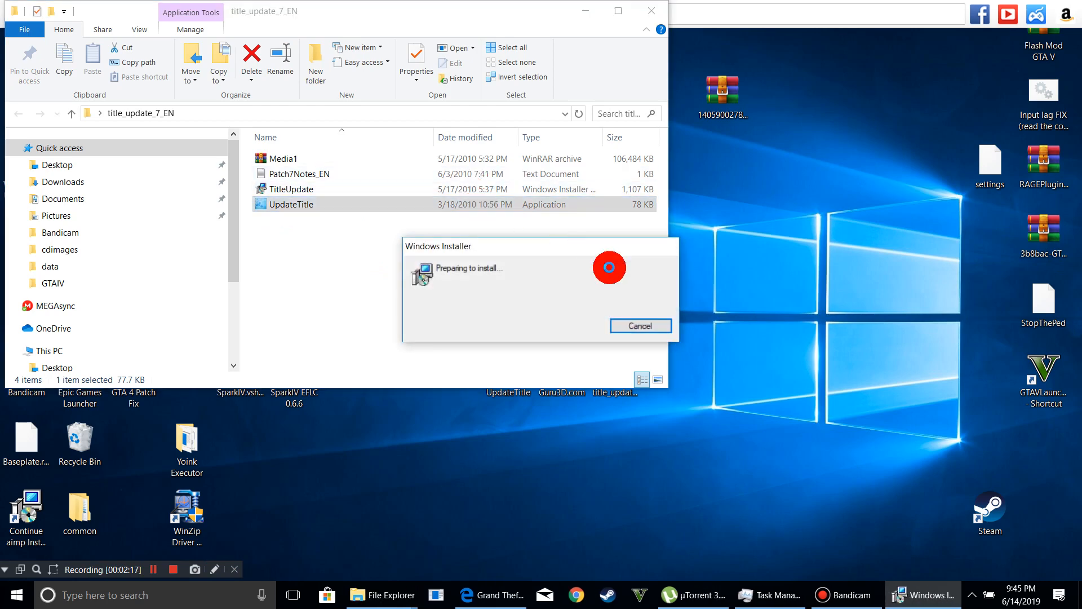
click(638, 326)
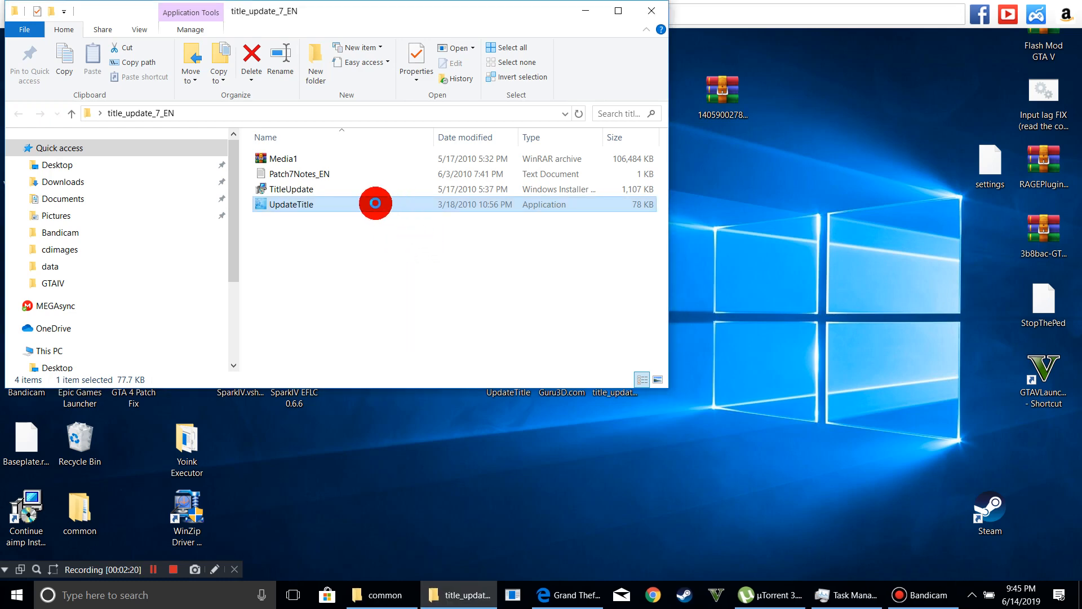
right_click(384, 206)
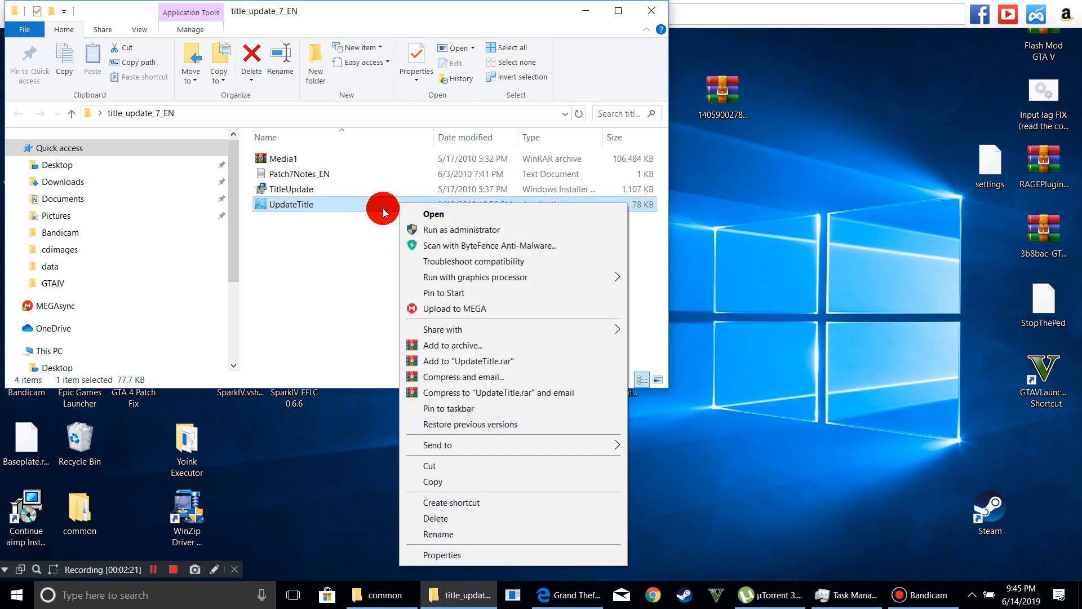
click(417, 230)
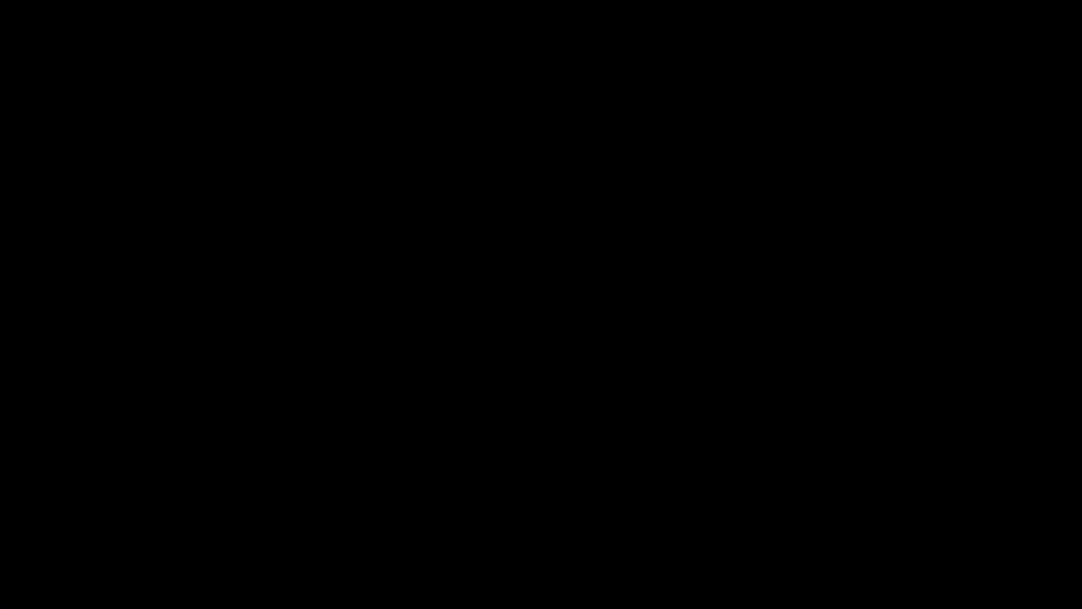
click(449, 393)
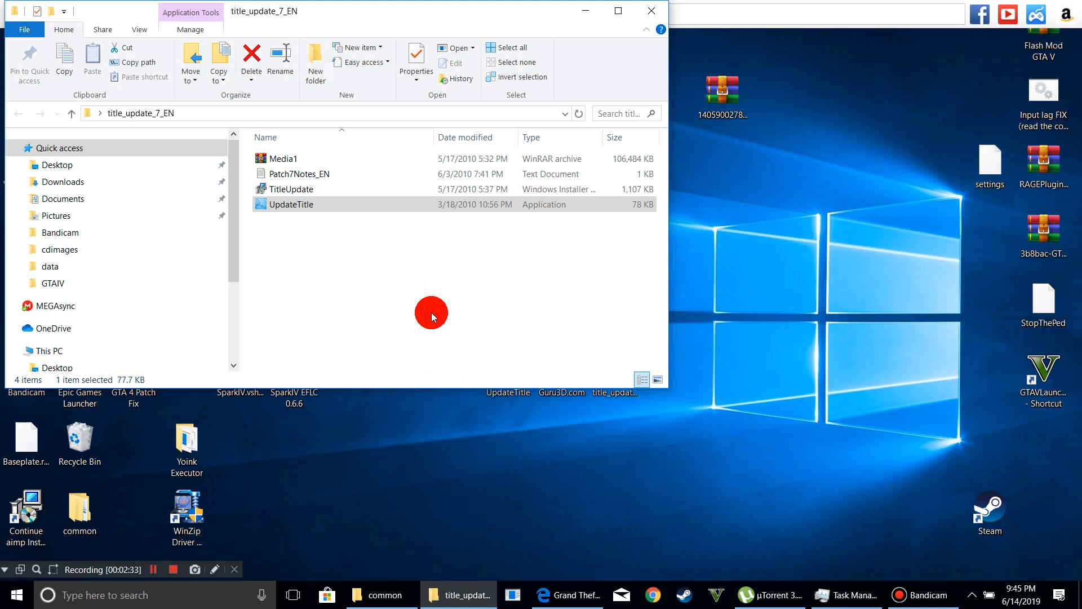
Step: Try to install the patch by running UpdateTitle, dismiss the setup error, and finish the Grand Theft Auto IV Setup wizard
double_click(359, 204)
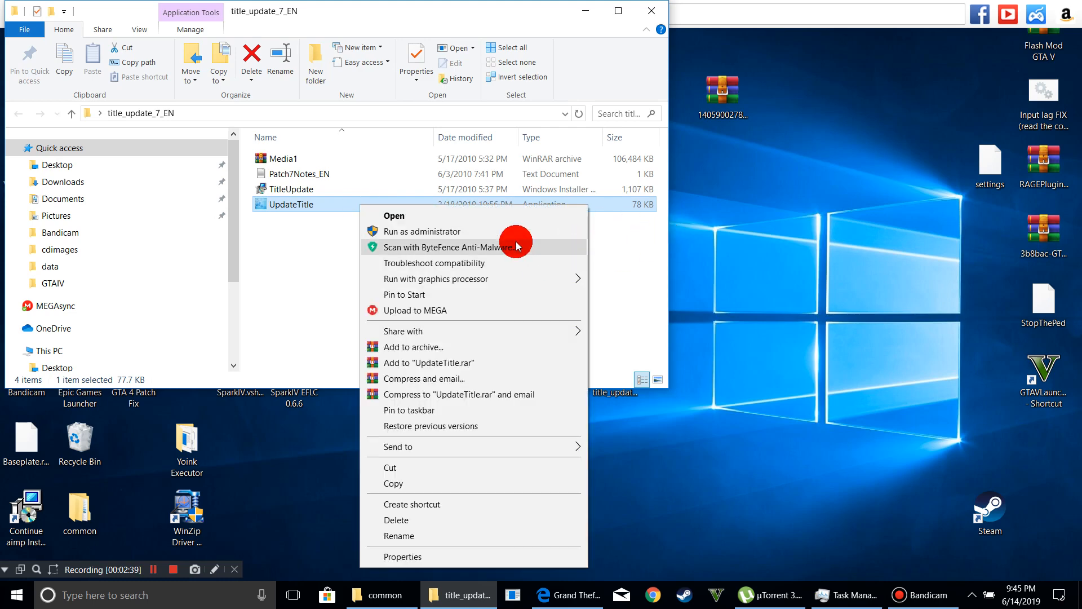
click(307, 237)
double_click(338, 214)
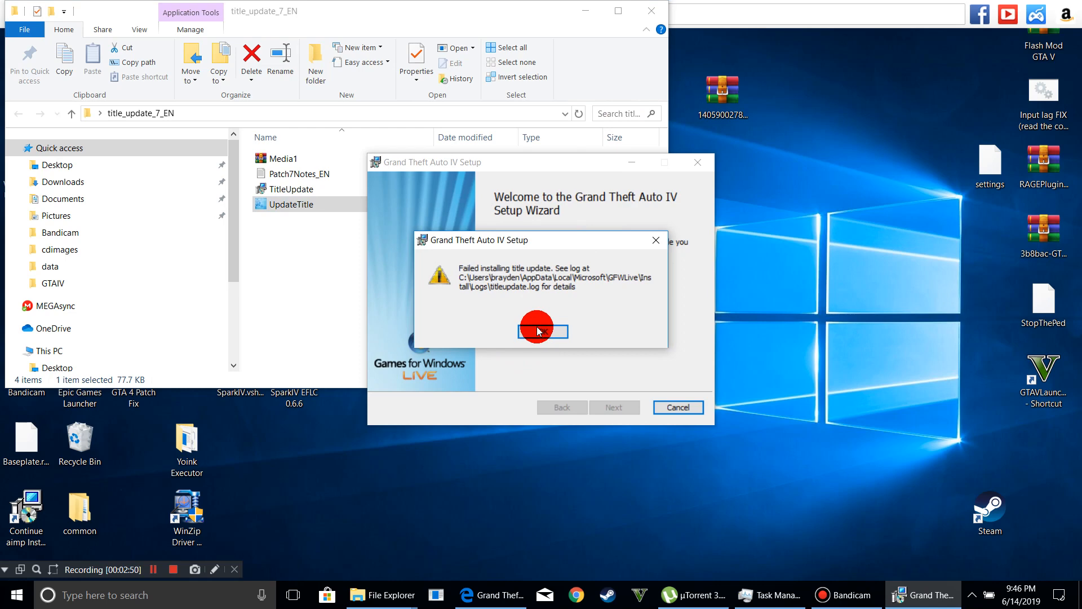
click(539, 331)
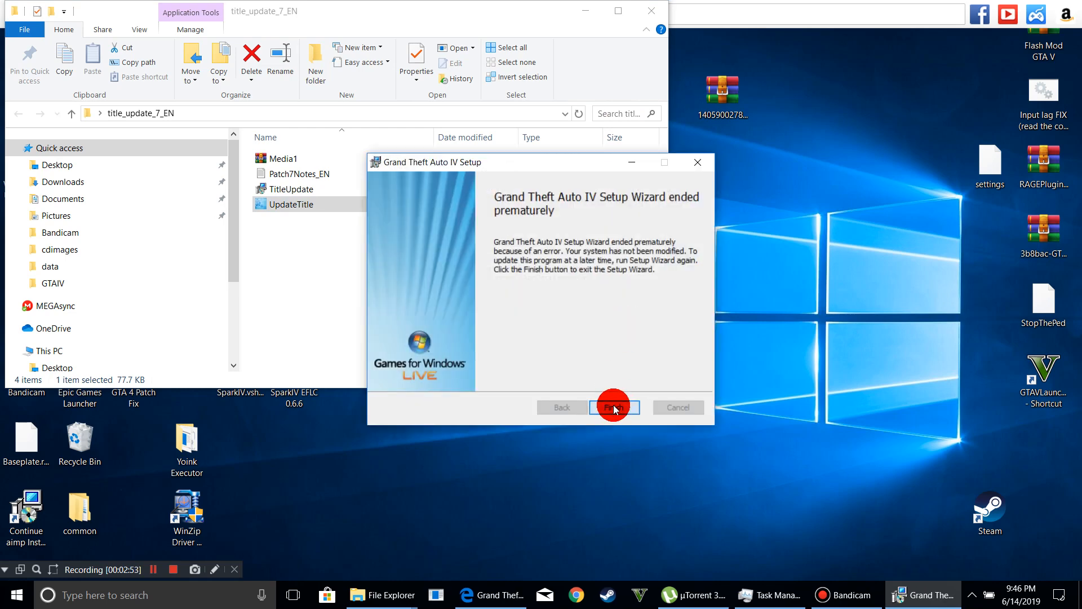
click(614, 408)
drag(353, 297, 362, 158)
drag(362, 158, 365, 220)
click(365, 252)
click(271, 206)
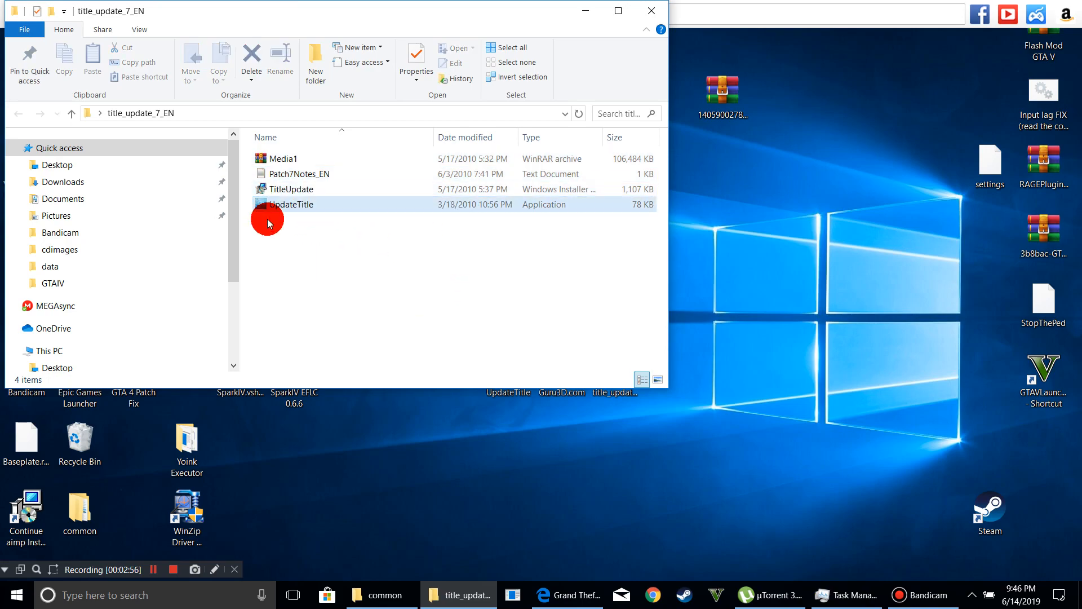
drag(352, 17, 260, 8)
drag(473, 8, 331, 22)
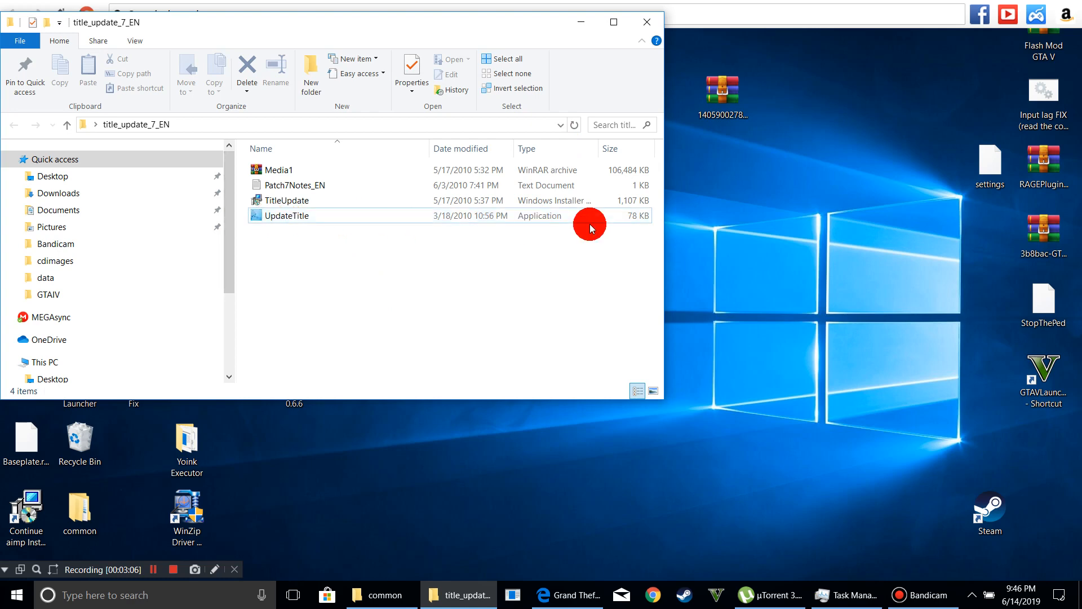
click(377, 217)
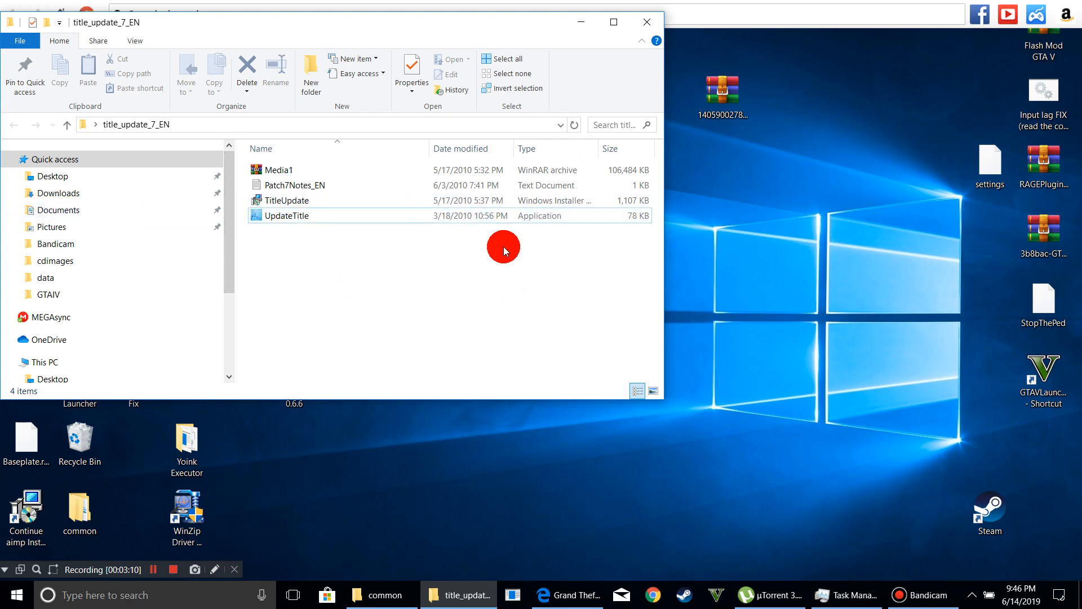
drag(291, 246, 351, 259)
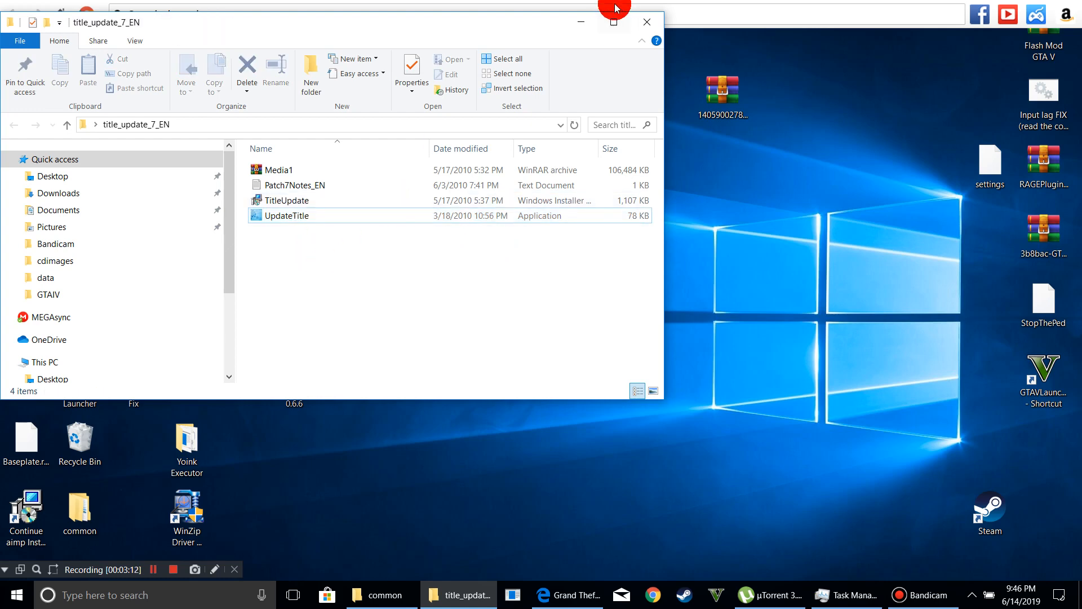
click(582, 22)
click(529, 373)
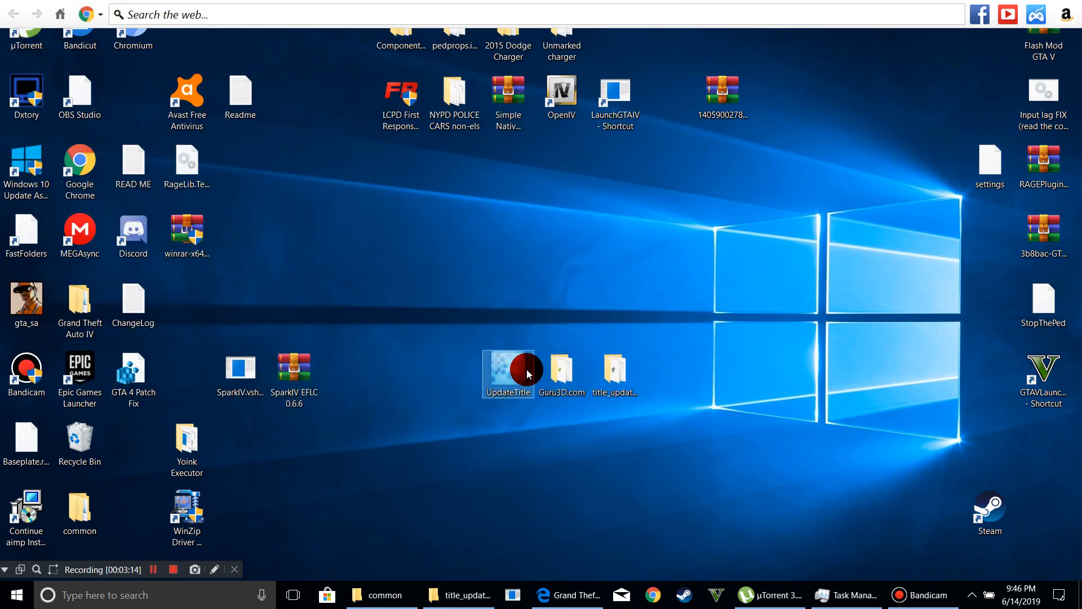
double_click(529, 372)
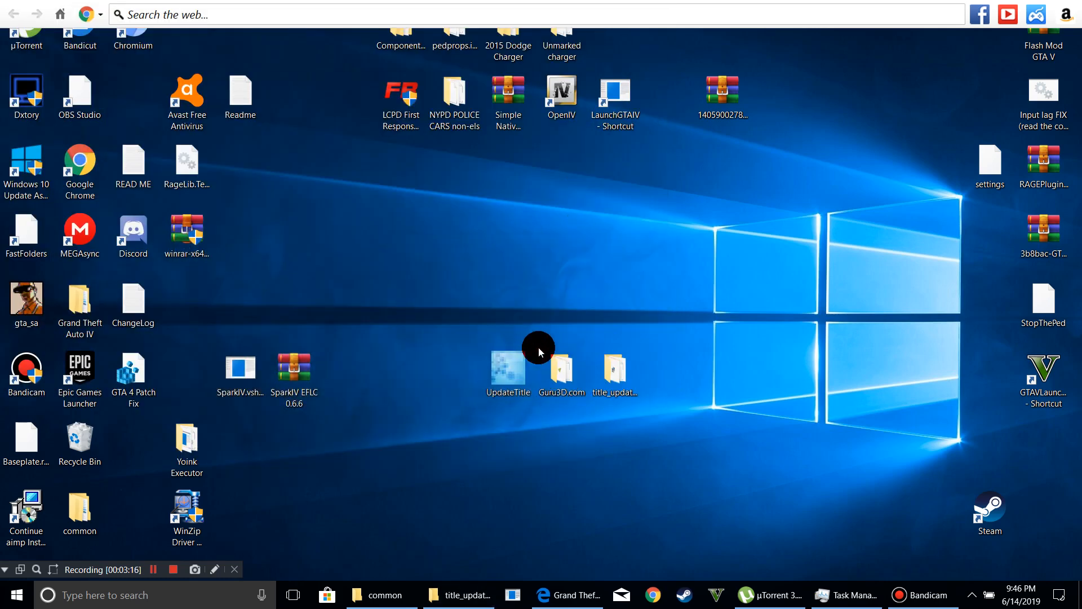
double_click(141, 373)
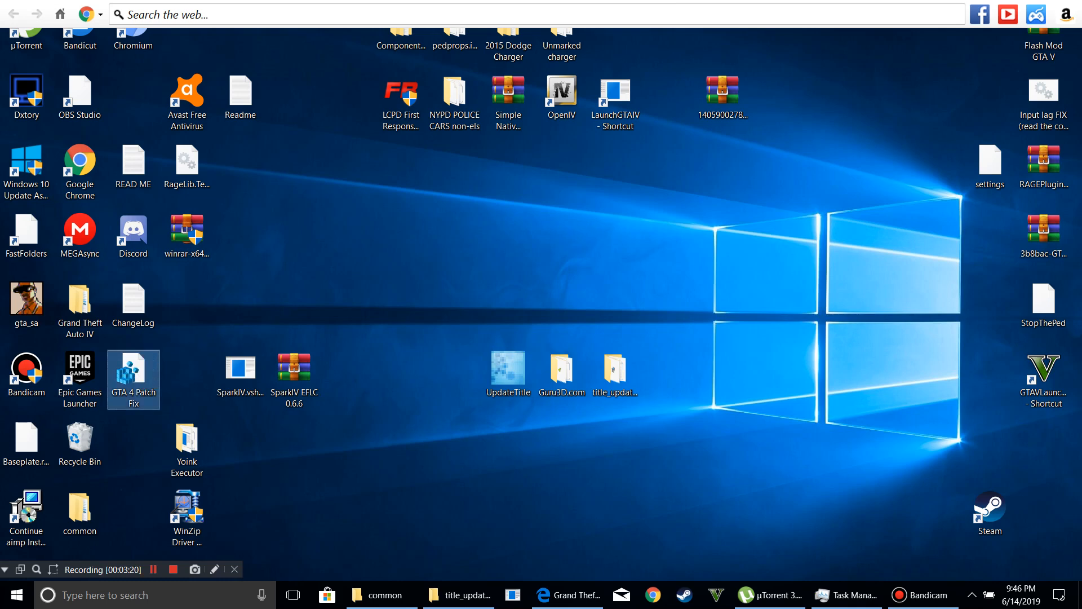
click(624, 388)
double_click(510, 367)
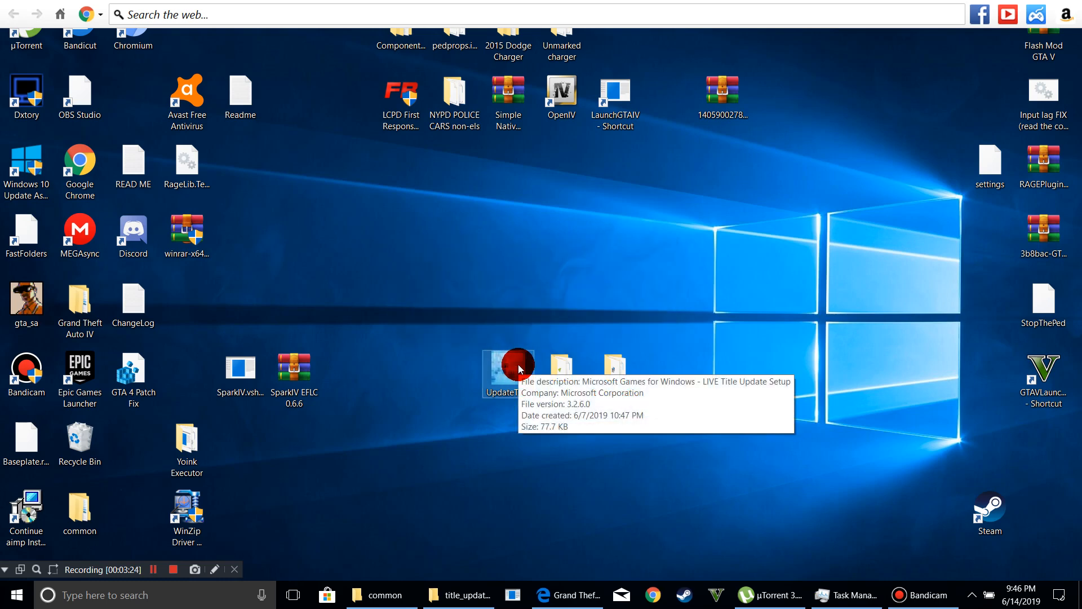
drag(527, 281, 488, 571)
click(477, 607)
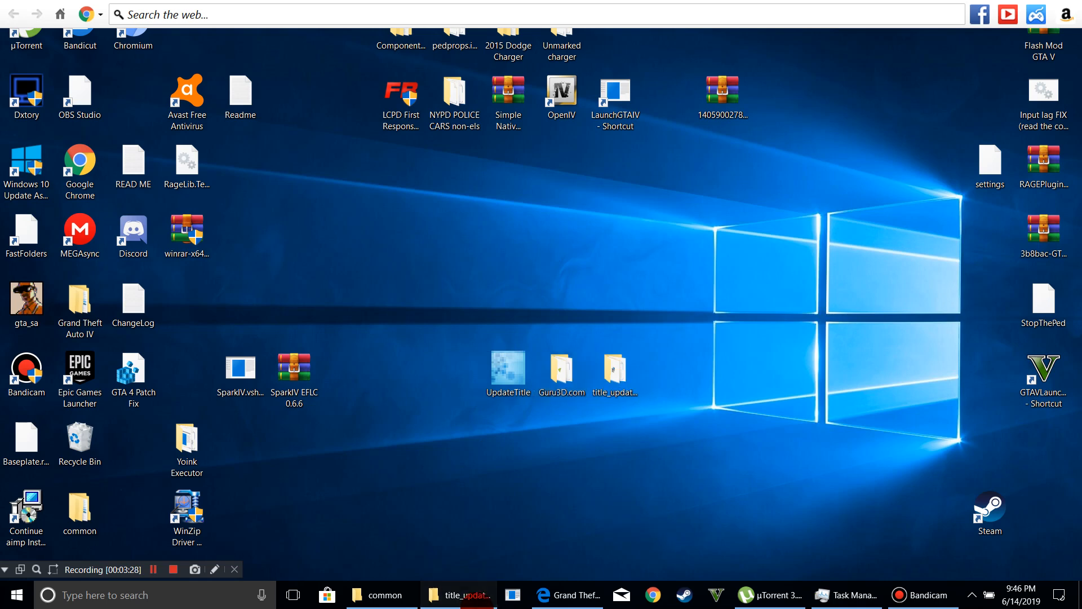
click(157, 179)
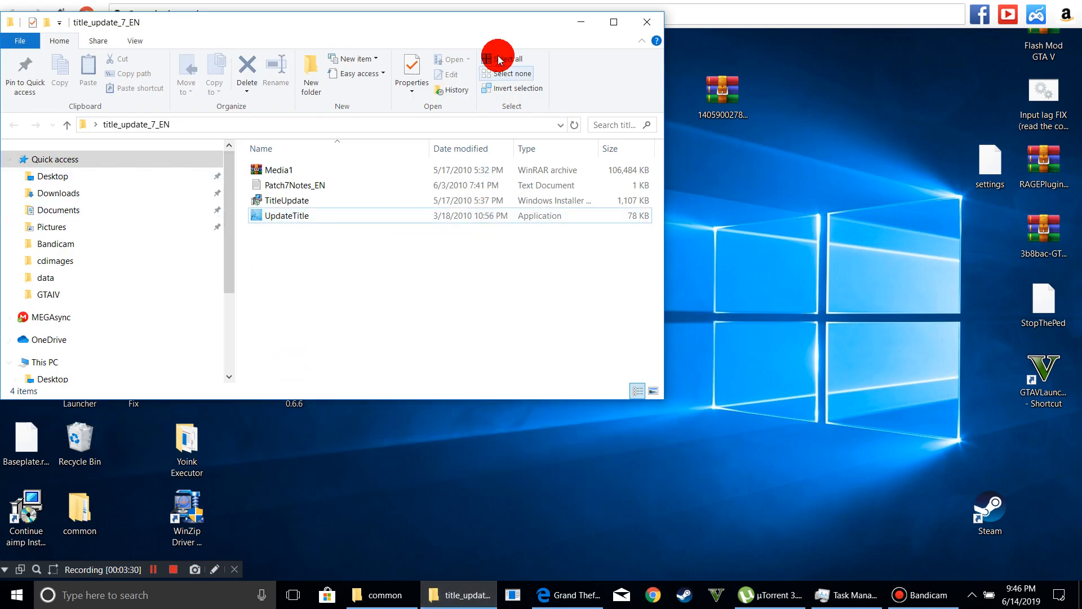
Step: Minimize the title_update_7_EN window and open the GTAIV folder inside Grand Theft Auto IV in Steam's common folder
click(576, 23)
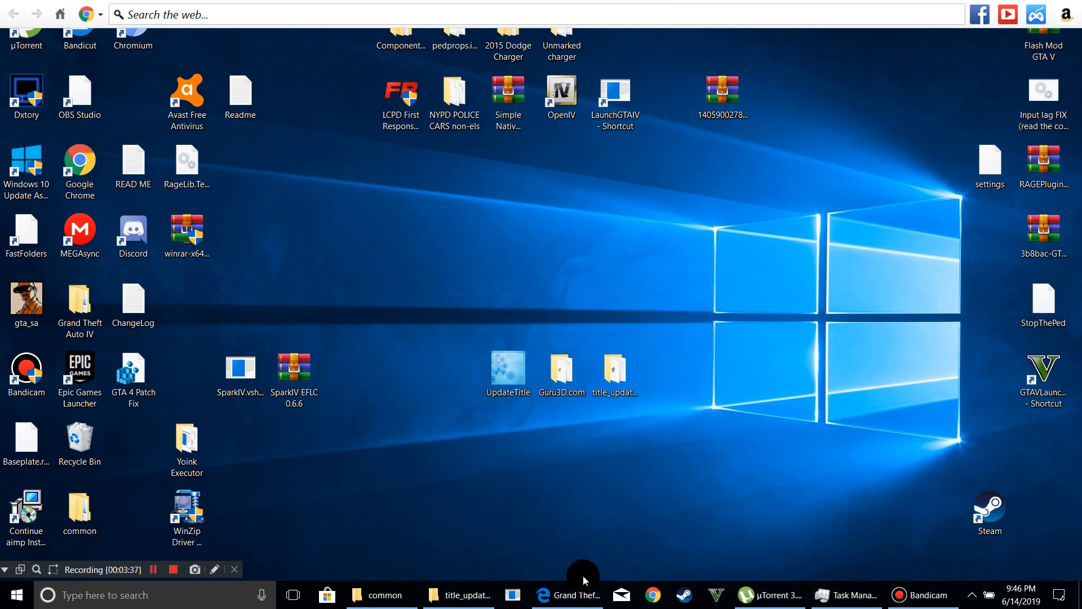
click(386, 593)
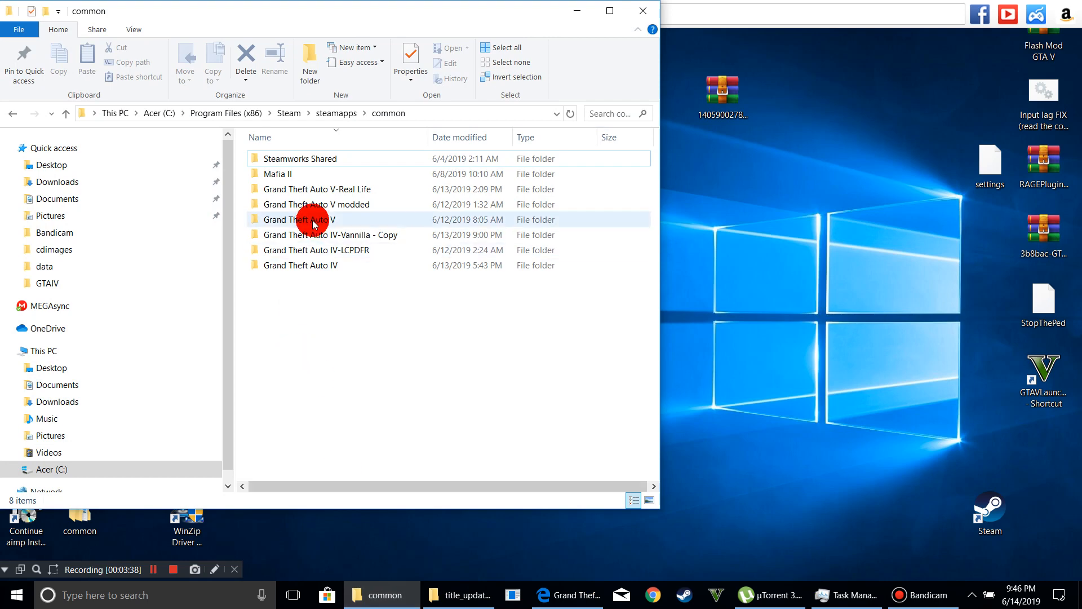
double_click(355, 264)
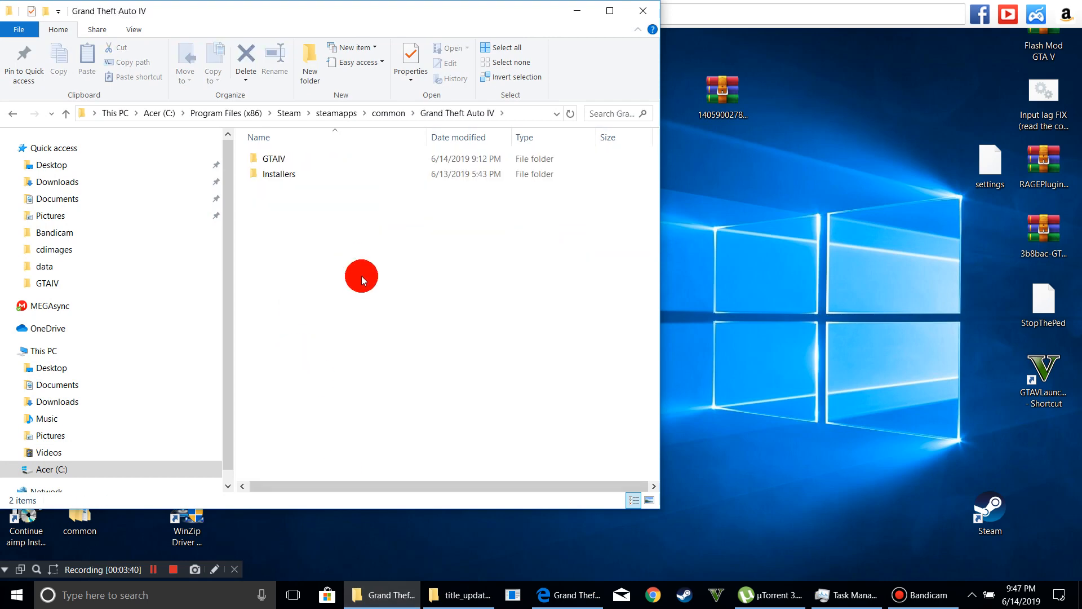
double_click(259, 159)
Step: Launch the game with LaunchGTAIV, minimize the folder window, and close the Social Club login window
scroll(353, 433, down, 3)
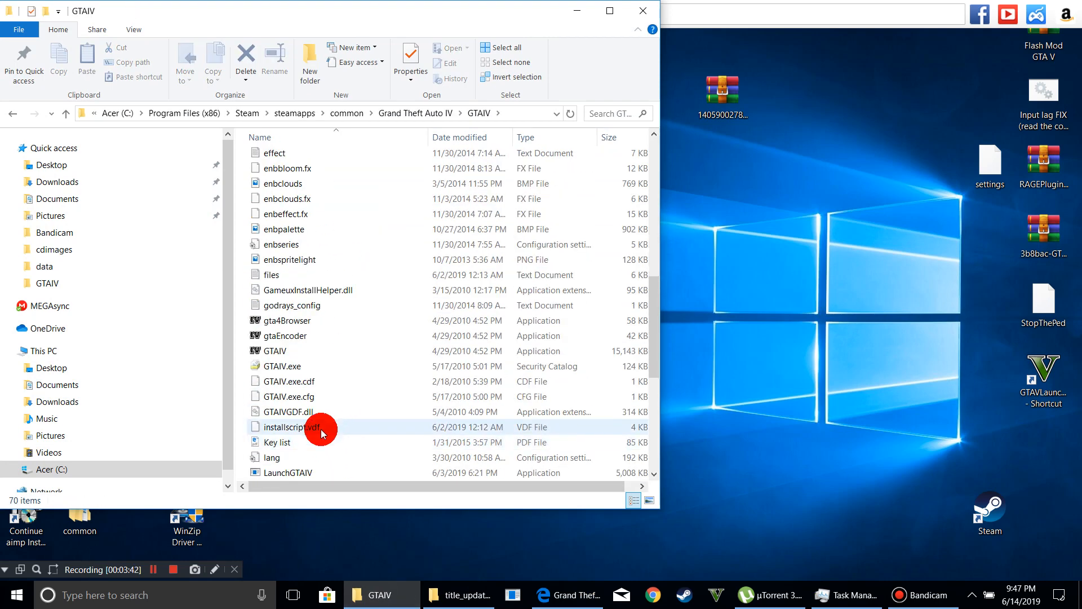
double_click(318, 471)
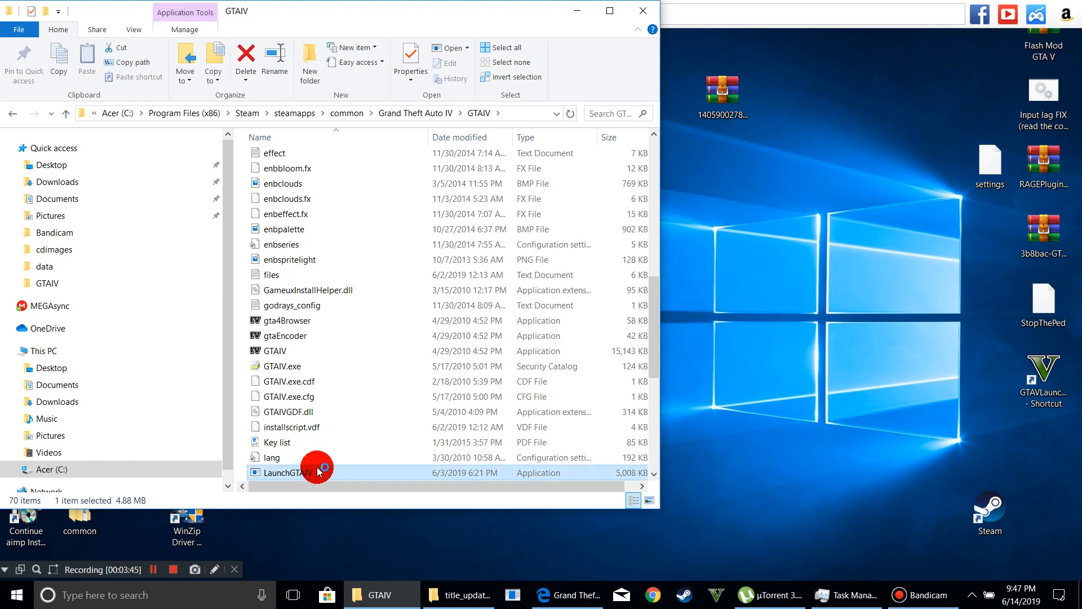
click(578, 11)
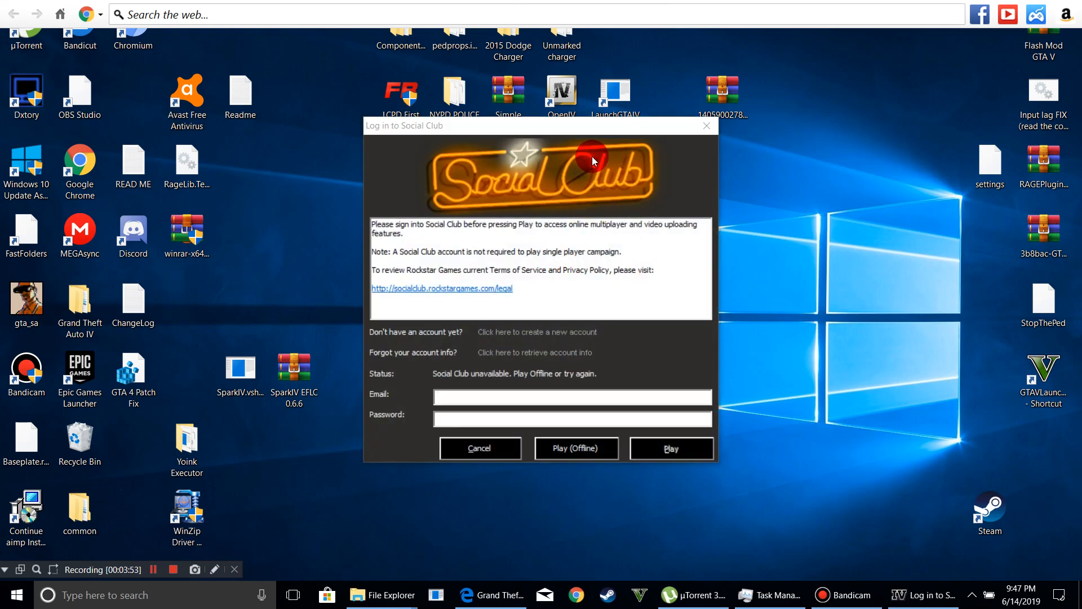
click(705, 124)
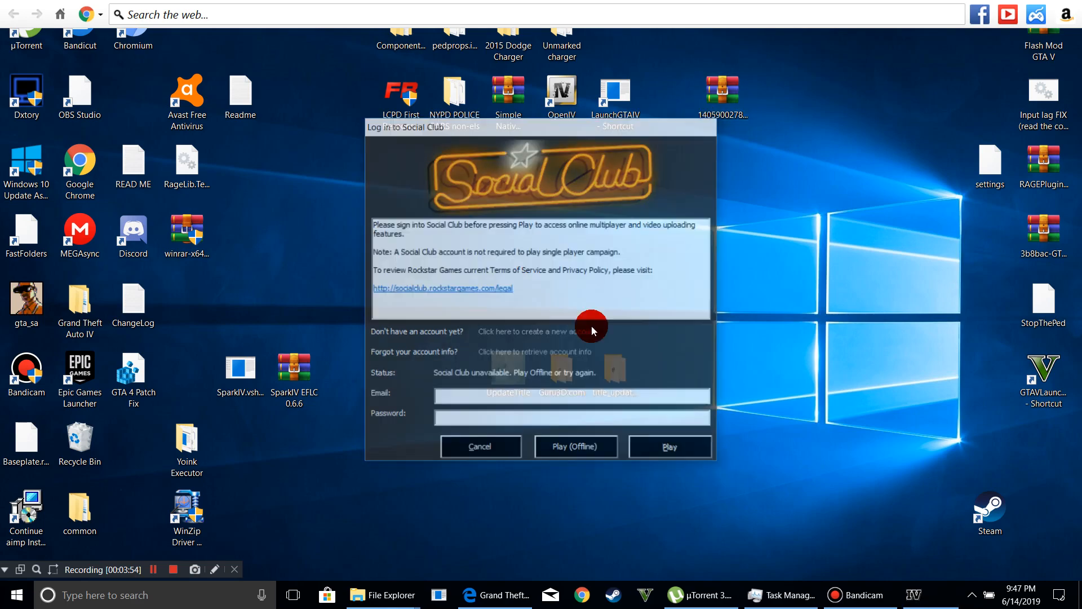
Step: Bring back the GTAIV folder window and look through the game's folders and files
click(383, 594)
scroll(418, 376, down, 2)
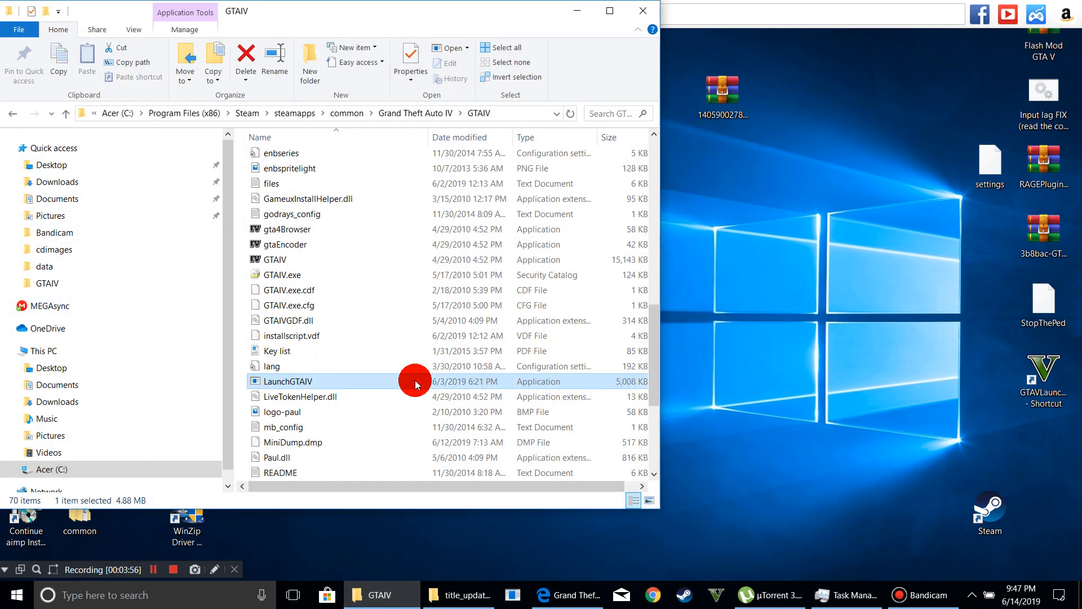
scroll(418, 339, up, 12)
scroll(417, 319, down, 10)
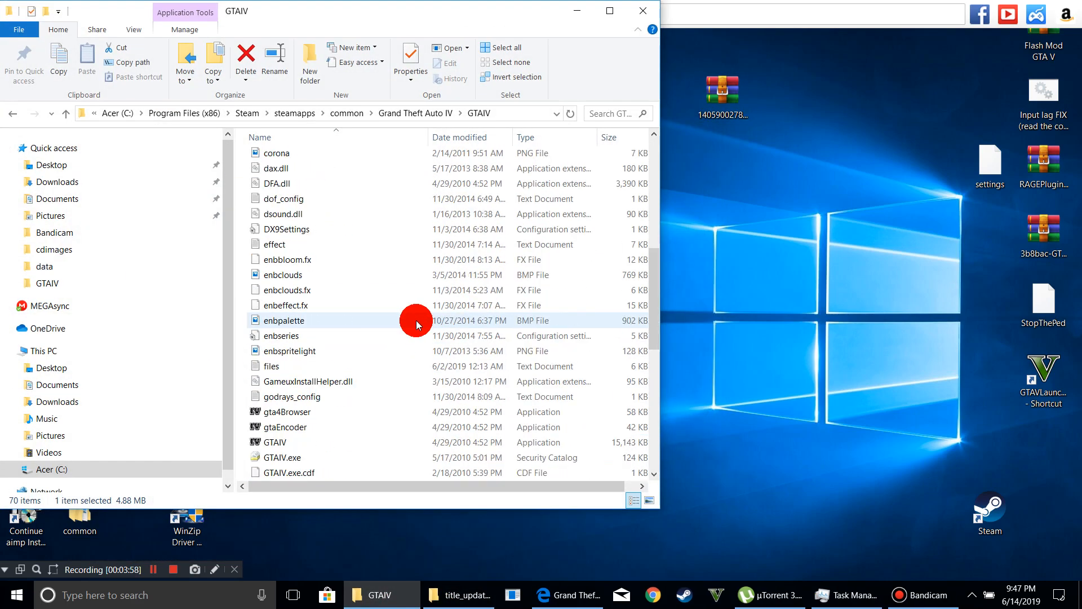
scroll(416, 314, up, 10)
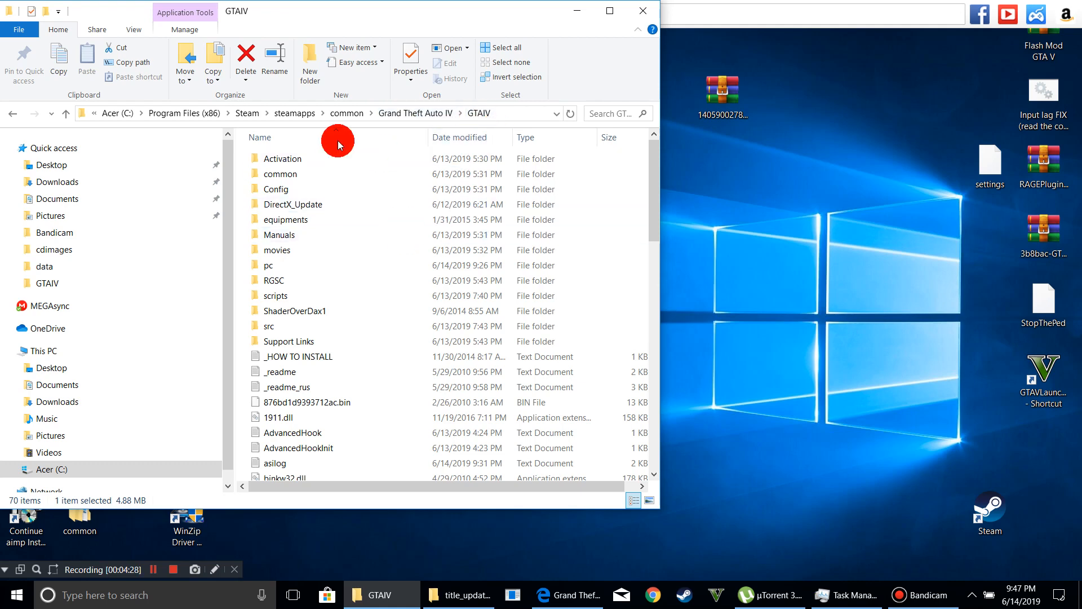
scroll(316, 315, down, 1)
scroll(249, 189, up, 1)
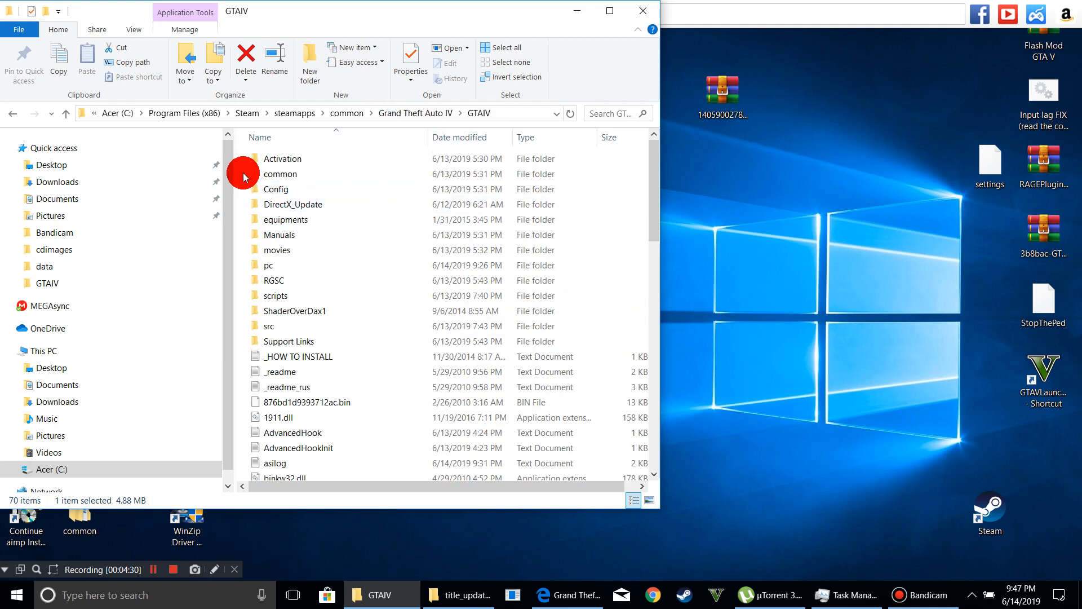
drag(241, 166, 570, 109)
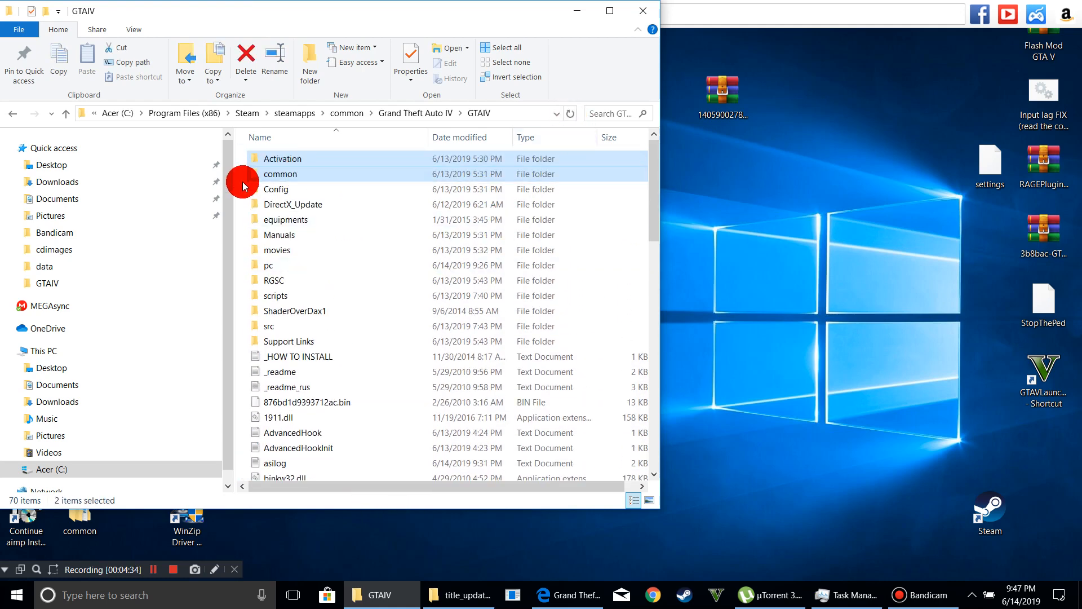
click(242, 181)
Step: Find the Paul.dll file in the GTAIV folder and select it
scroll(280, 227, down, 5)
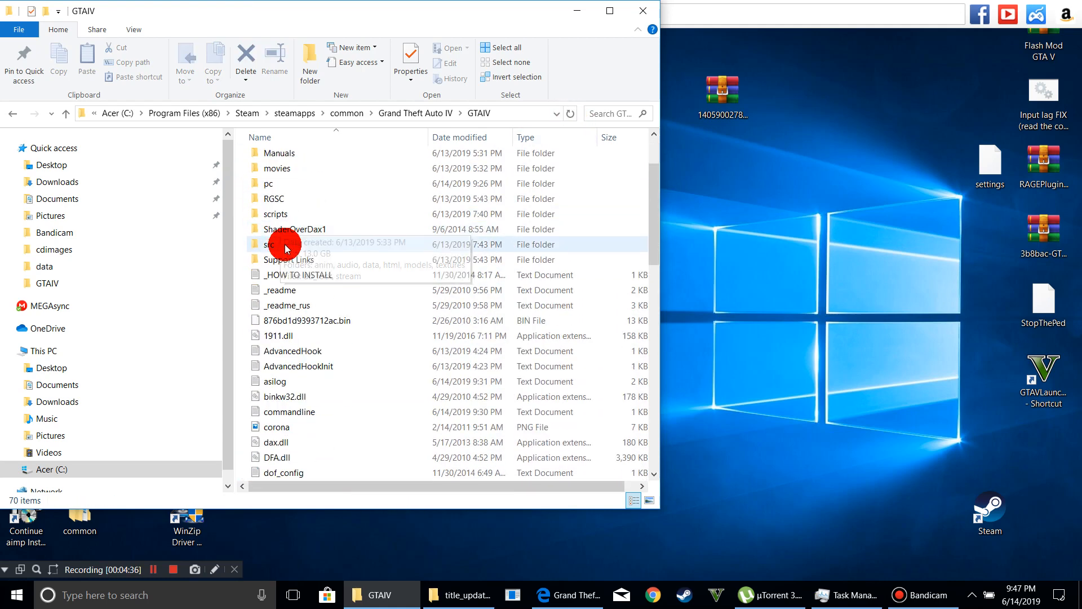
scroll(289, 261, down, 7)
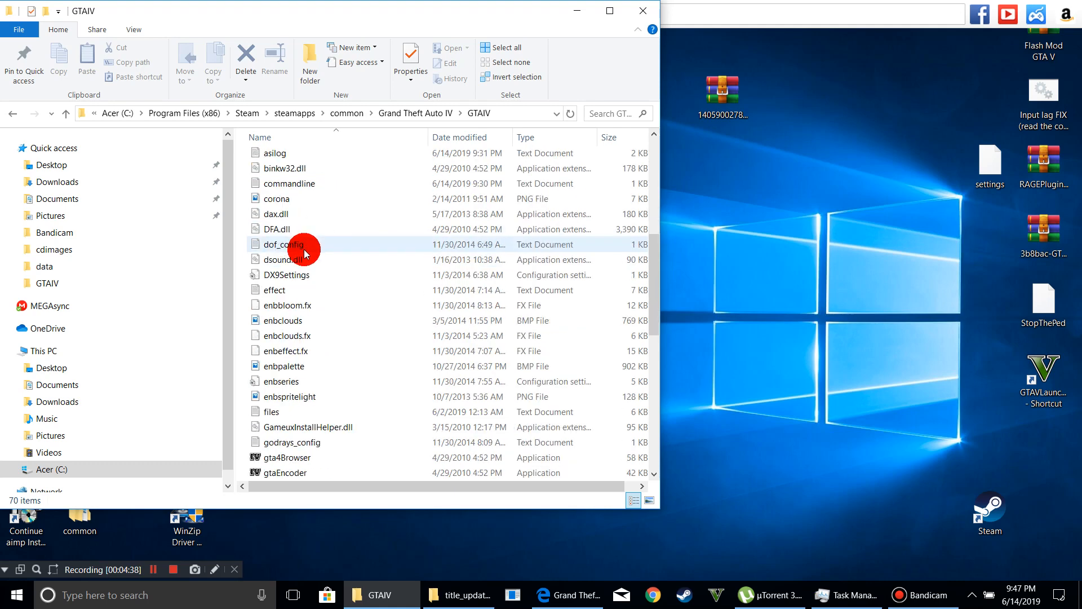
scroll(304, 290, down, 1)
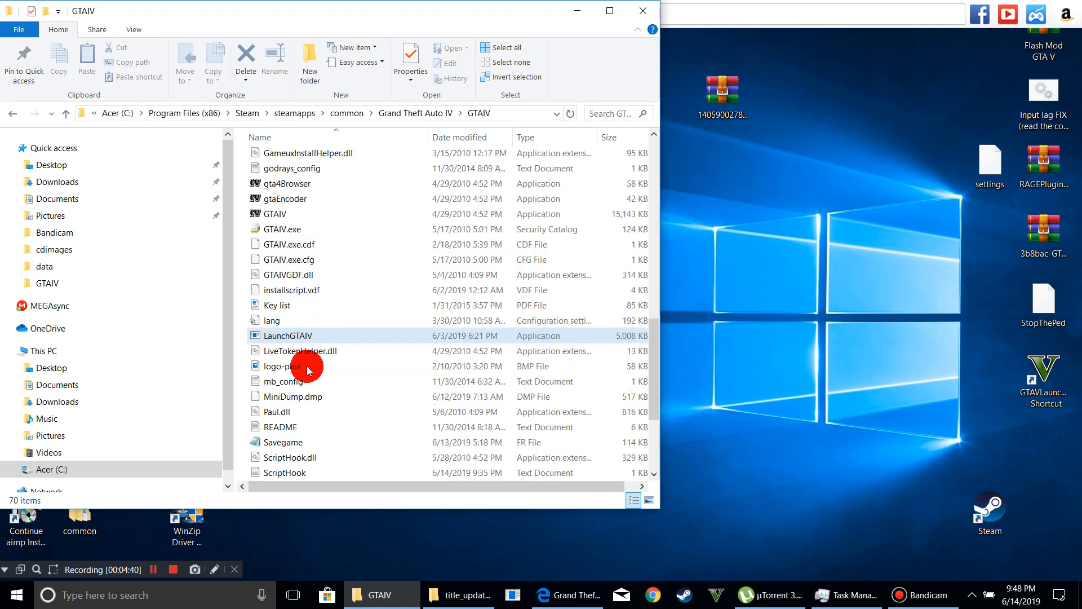
click(247, 413)
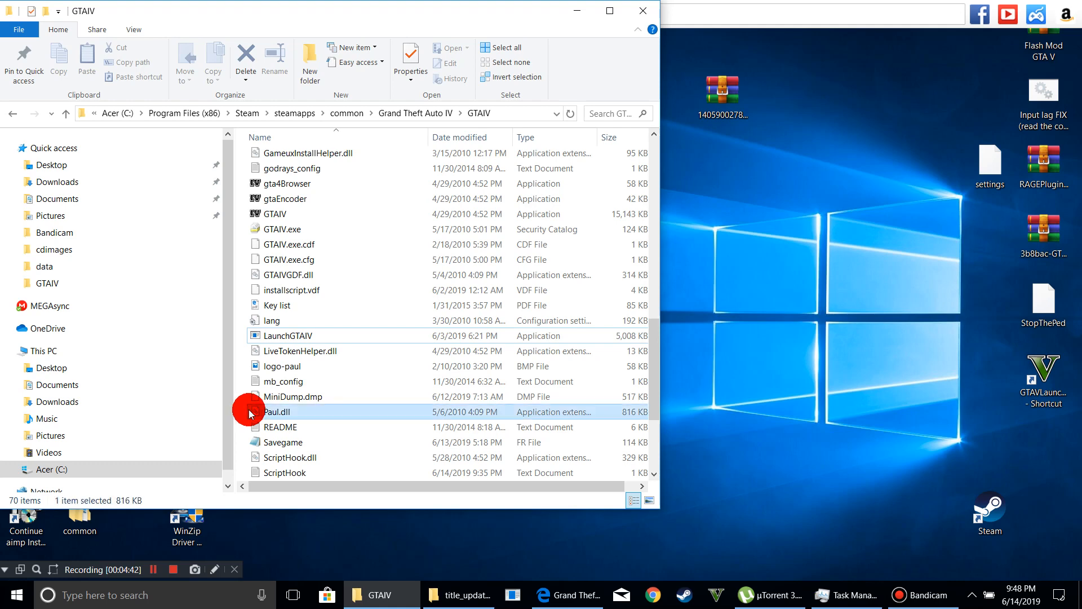
Step: Mark the Paul.dll entry in yellow with Bandicam's screen highlighter, and leave drawing mode
click(215, 569)
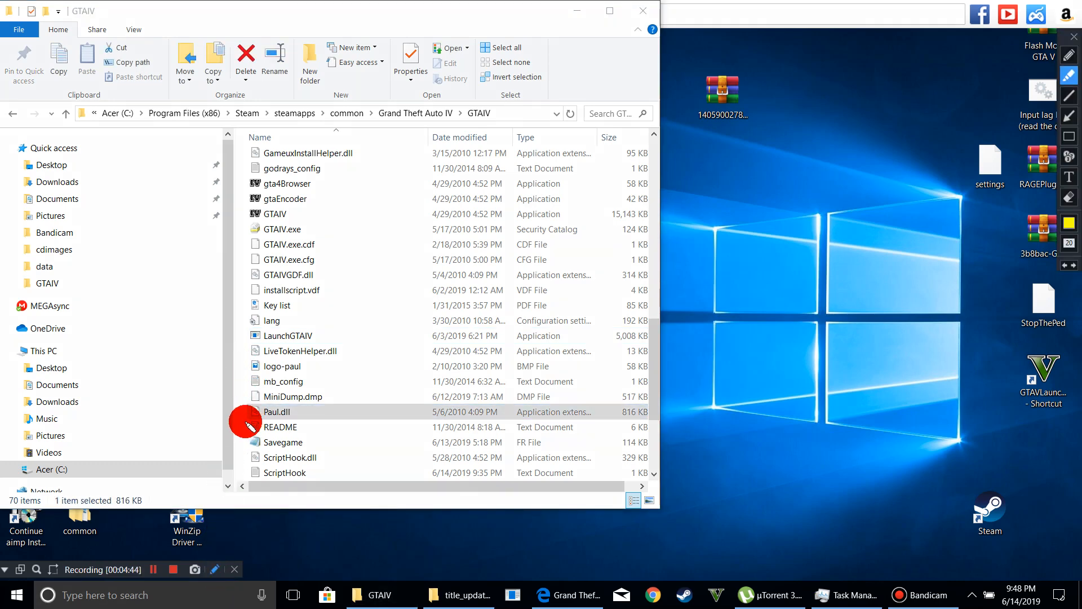
drag(237, 420, 403, 415)
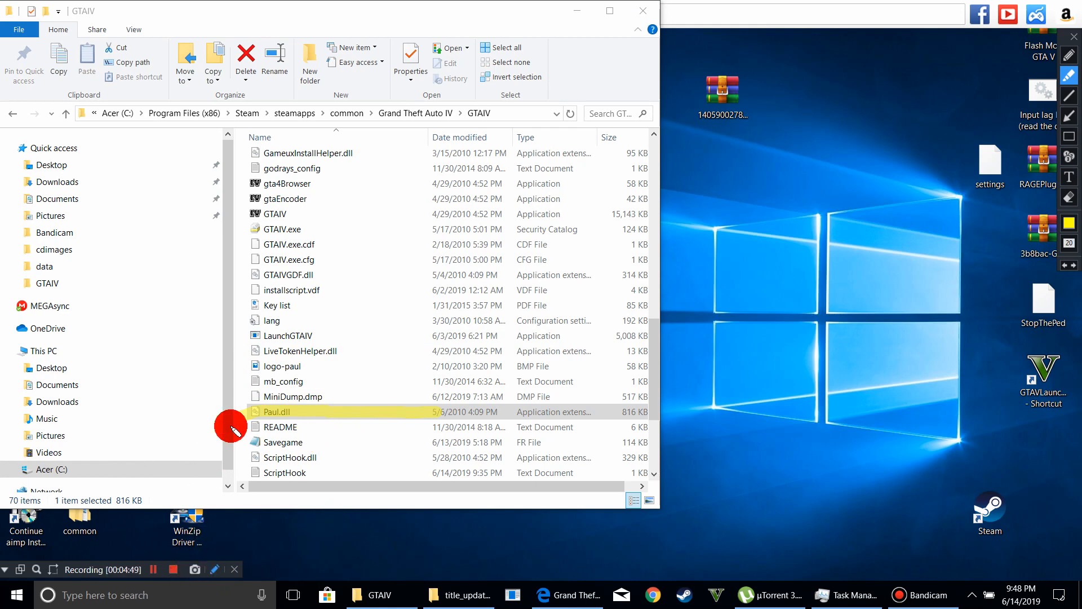
click(214, 570)
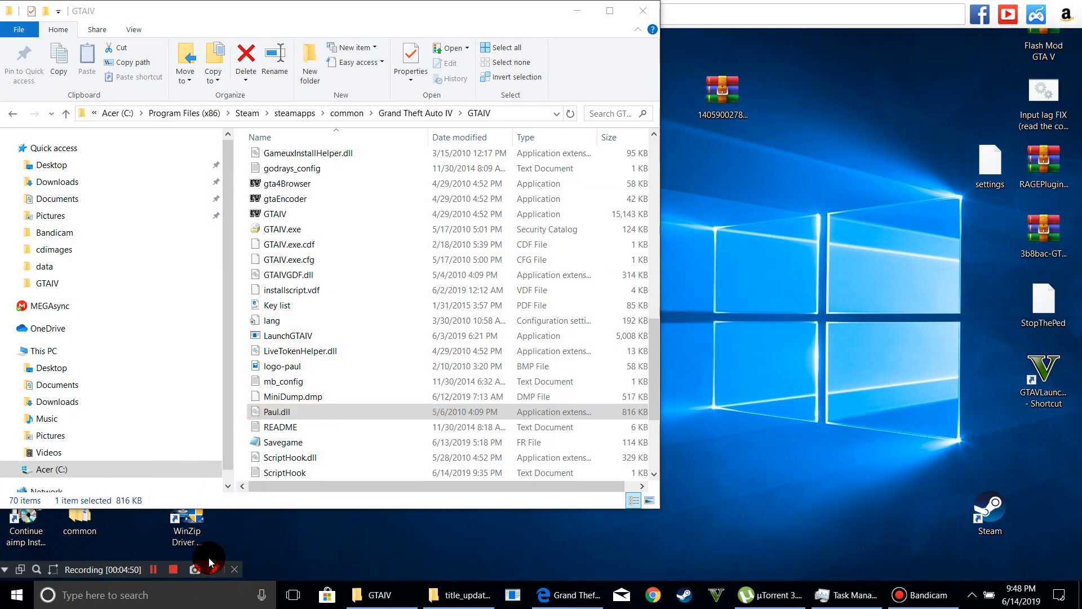
Step: Highlight the whole Paul.dll row in yellow, extend the stroke into an arrow pointing out onto the desktop, and leave drawing mode
click(219, 571)
click(269, 405)
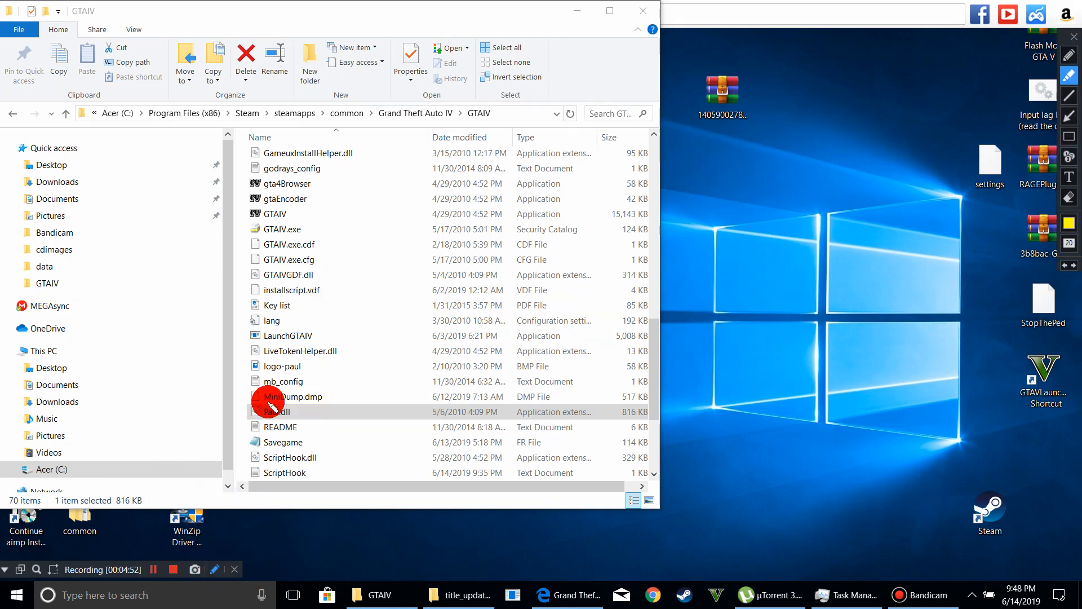
mouse_move(243, 415)
mouse_down()
mouse_move(654, 401)
mouse_move(733, 417)
mouse_move(756, 440)
mouse_move(784, 414)
mouse_up()
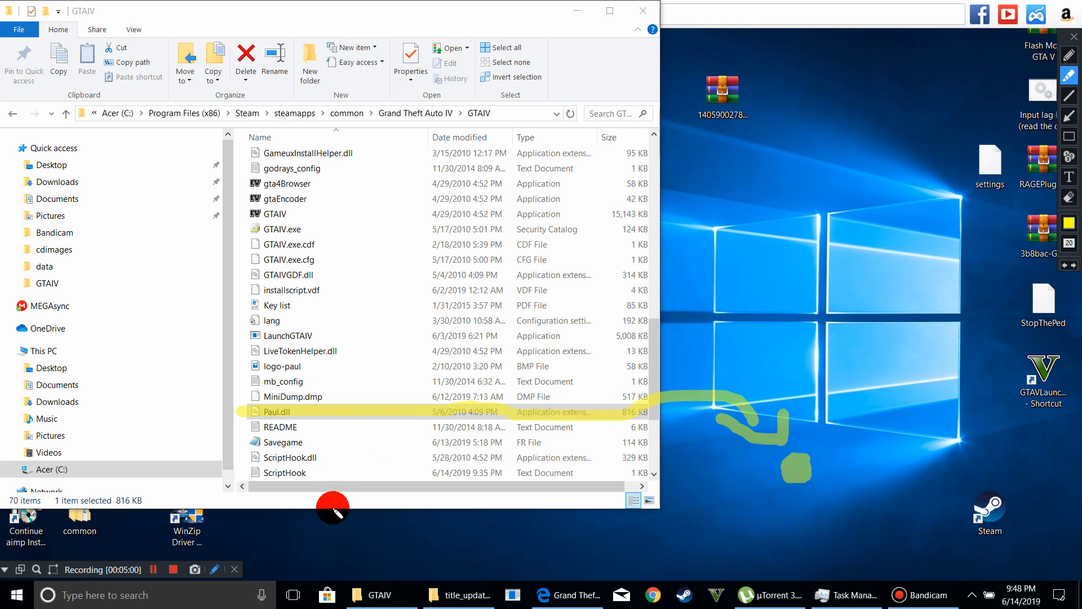
click(217, 572)
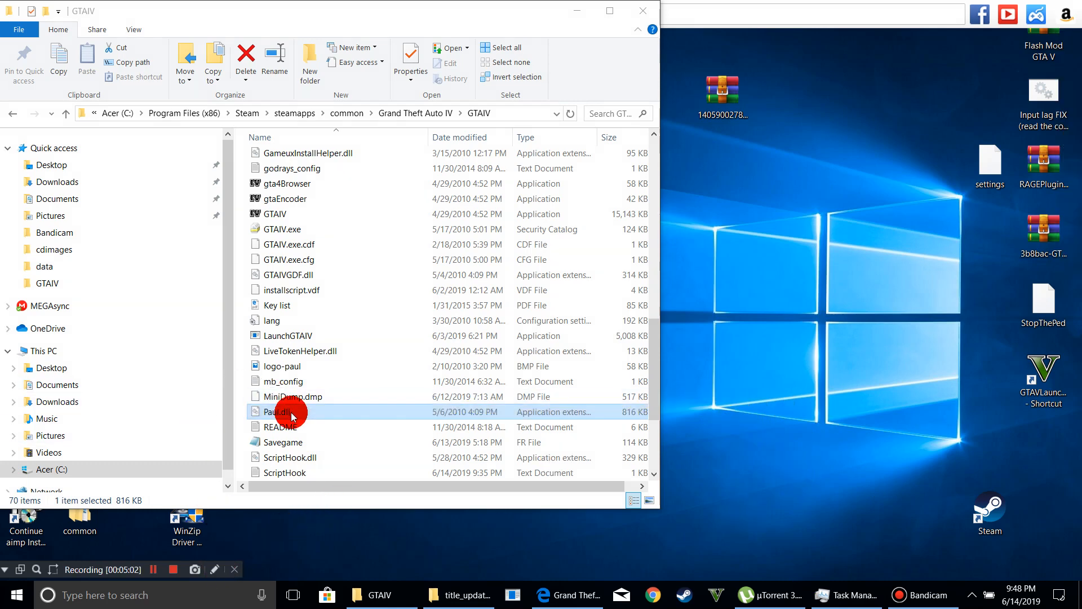
Step: Move Paul.dll out of the GTAIV game folder onto the desktop
mouse_move(259, 411)
mouse_down()
mouse_move(617, 406)
mouse_move(717, 486)
mouse_move(750, 451)
mouse_up()
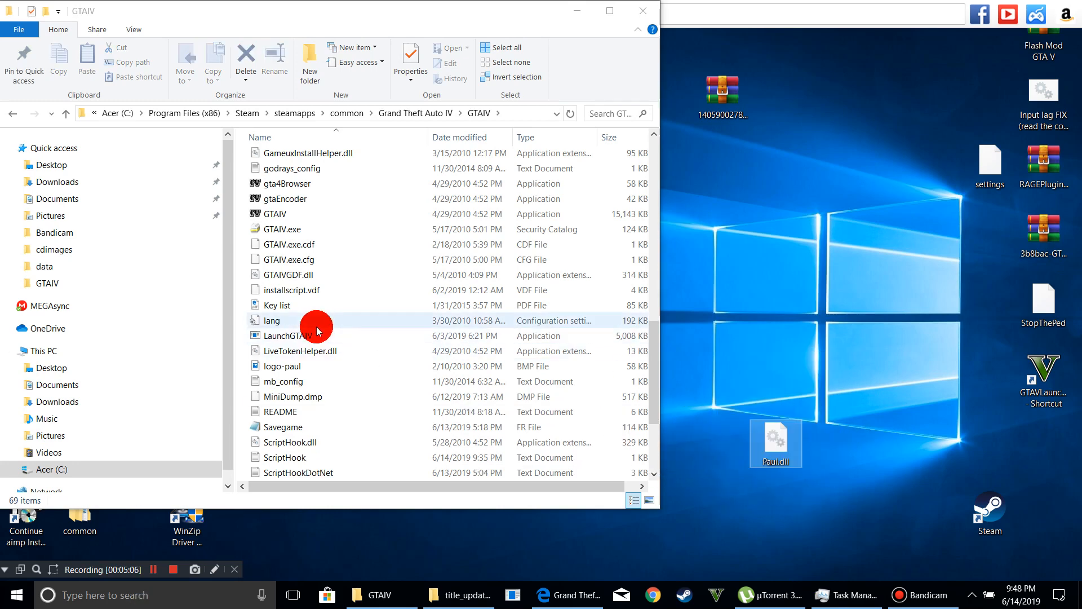
scroll(307, 285, up, 10)
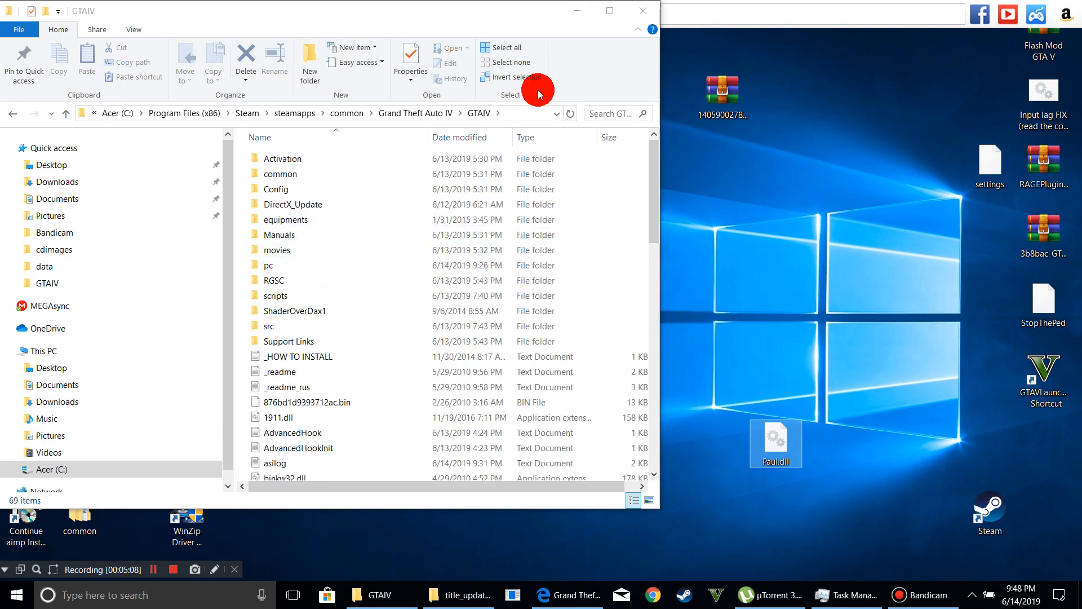
click(622, 597)
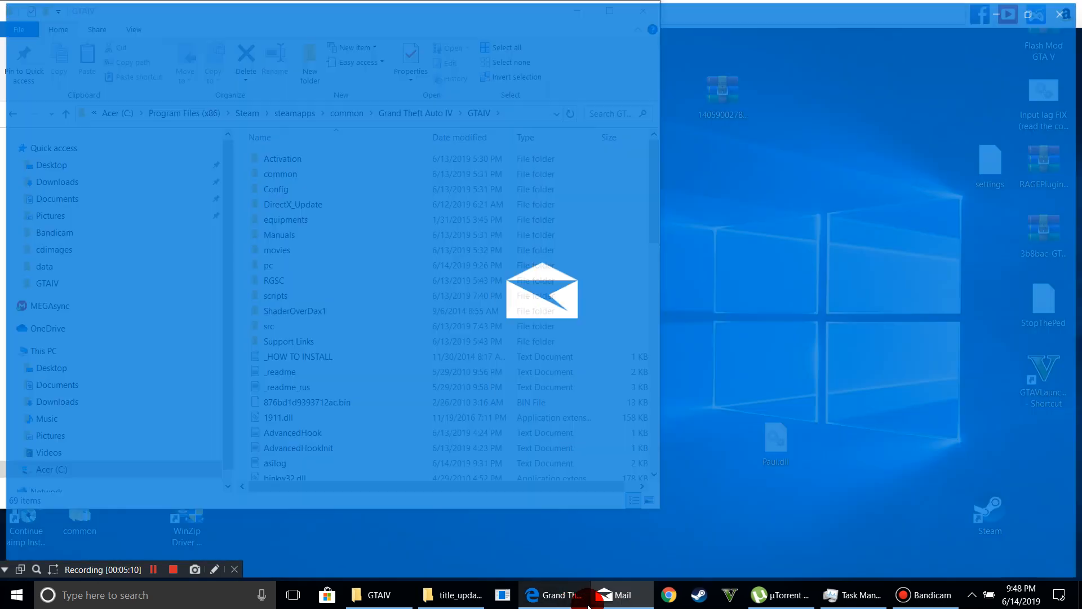
click(1081, 2)
mouse_move(615, 608)
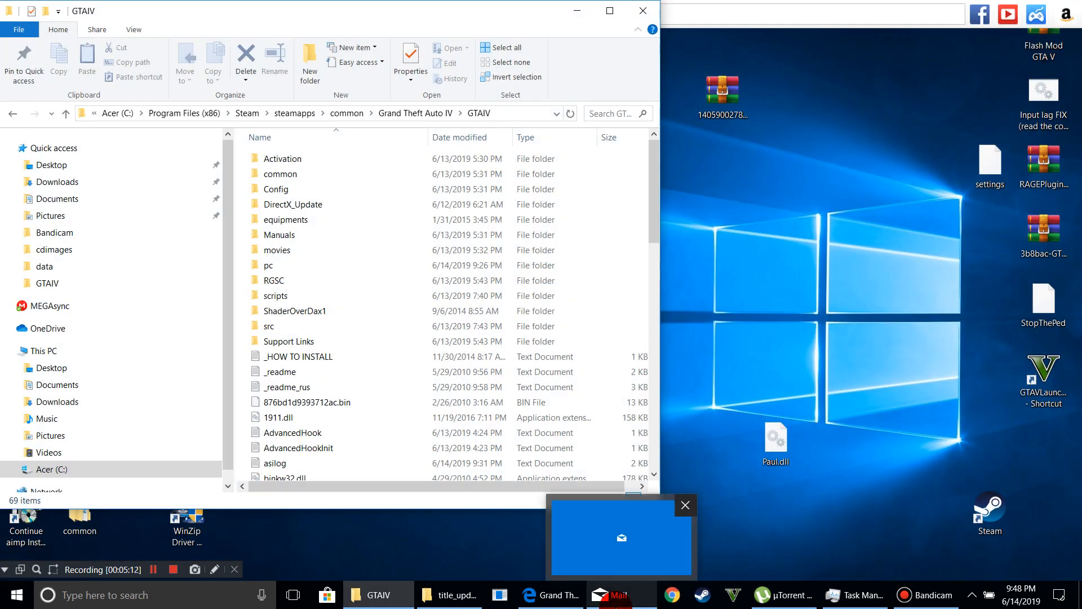
click(685, 507)
Step: Switch to Edge, show the LCPD First Response 1.1 download page, and point out the Patch 7 (1.0.7.0) downgrade note
click(551, 596)
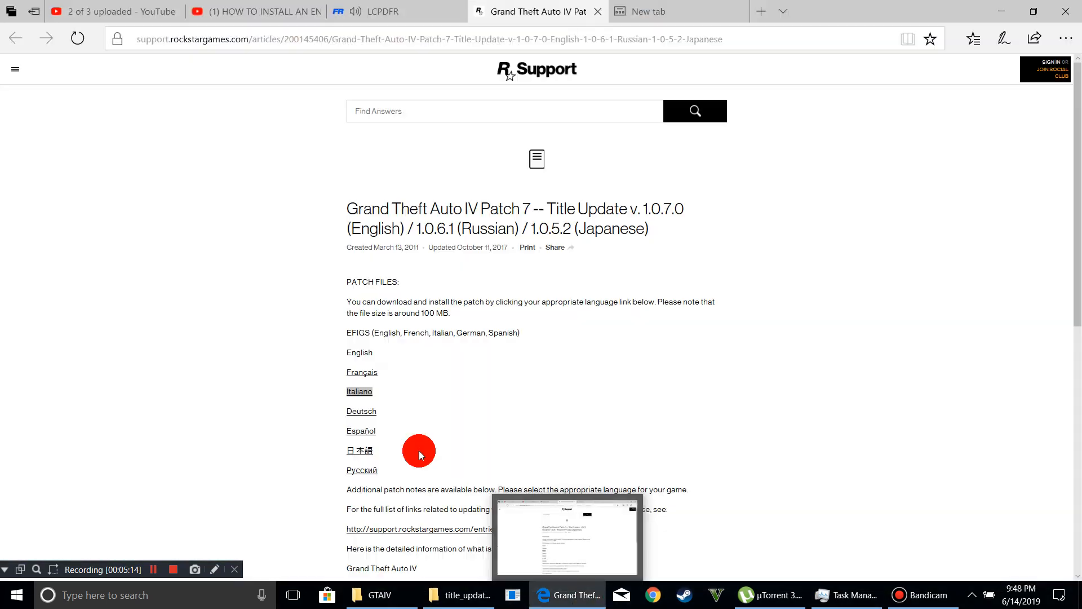
click(359, 10)
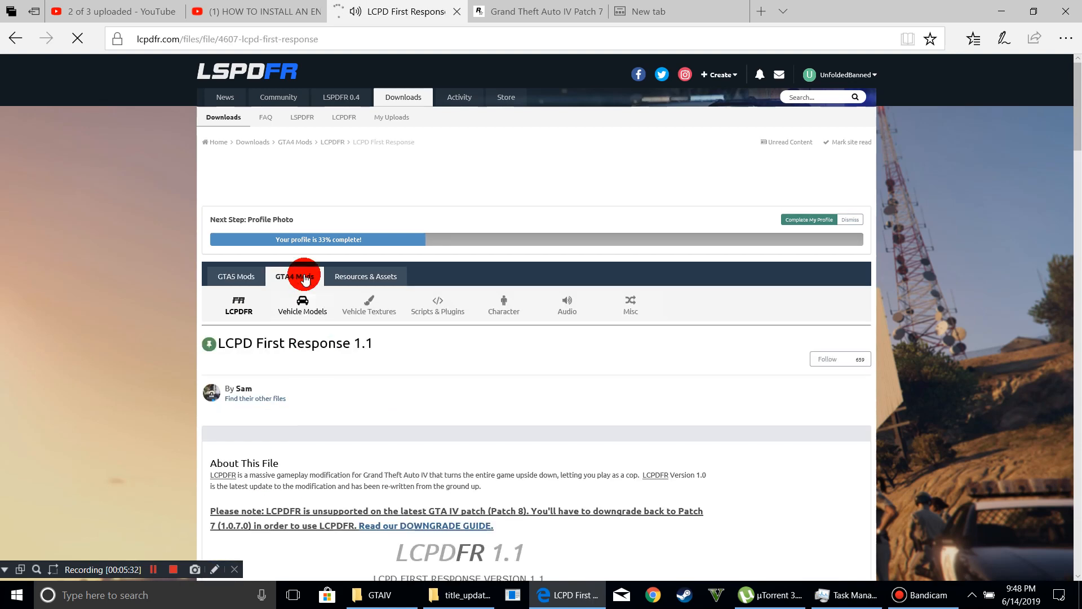
scroll(331, 433, down, 3)
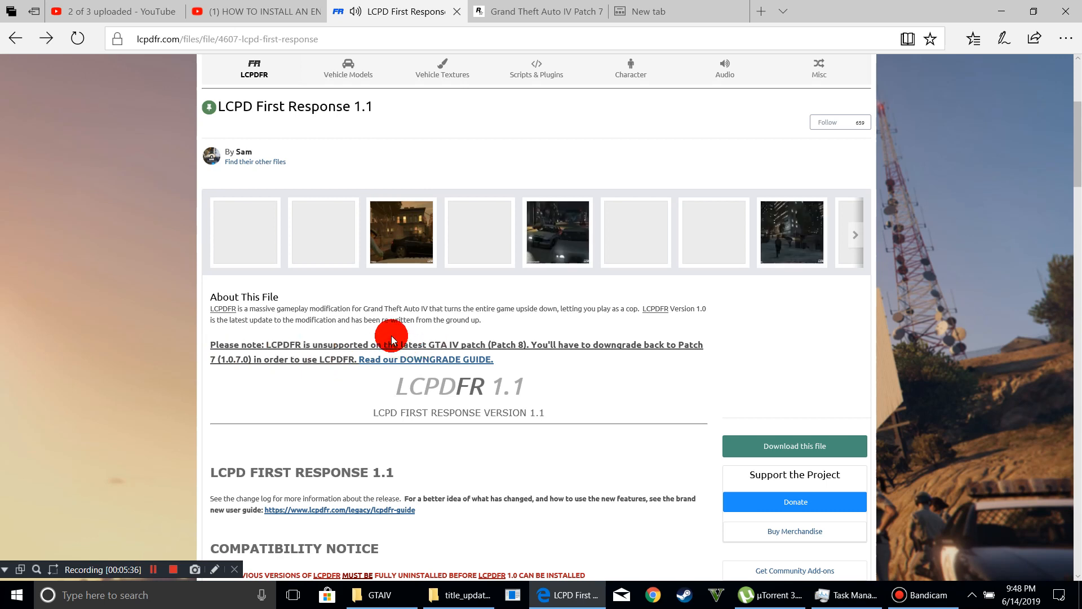
drag(446, 337, 541, 357)
click(549, 358)
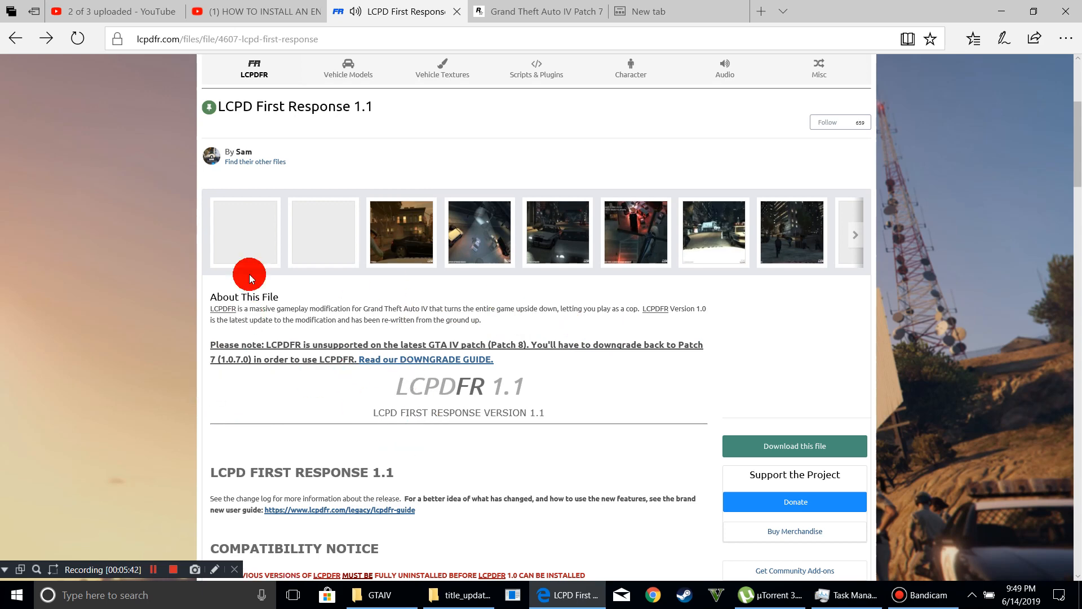
Step: Check the Rockstar Patch 7 support page, return to the LCPD First Response page, and read its Compatibility Notice
click(507, 11)
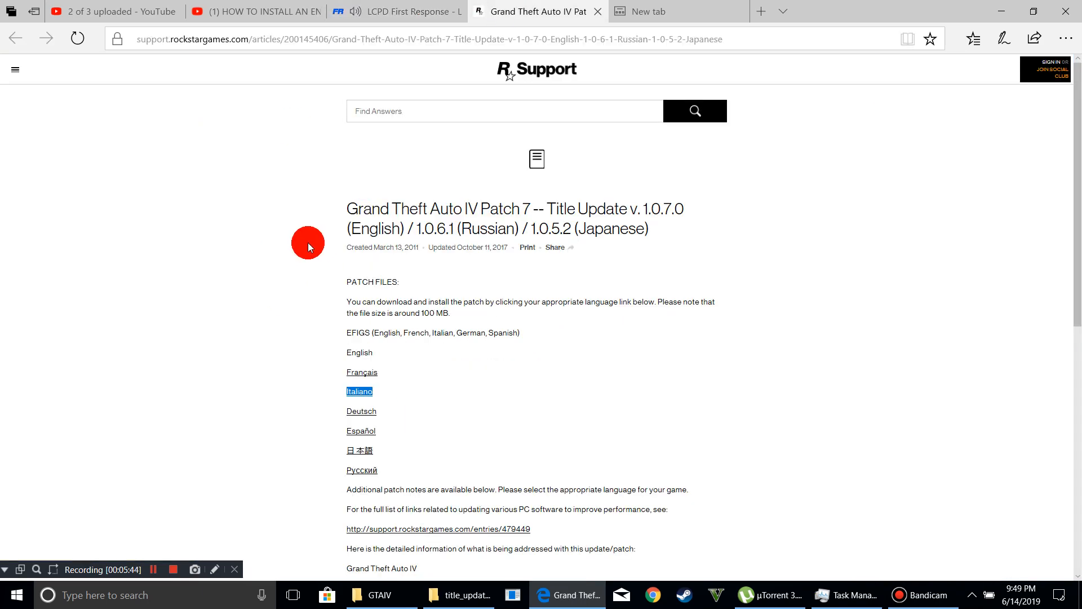
click(379, 16)
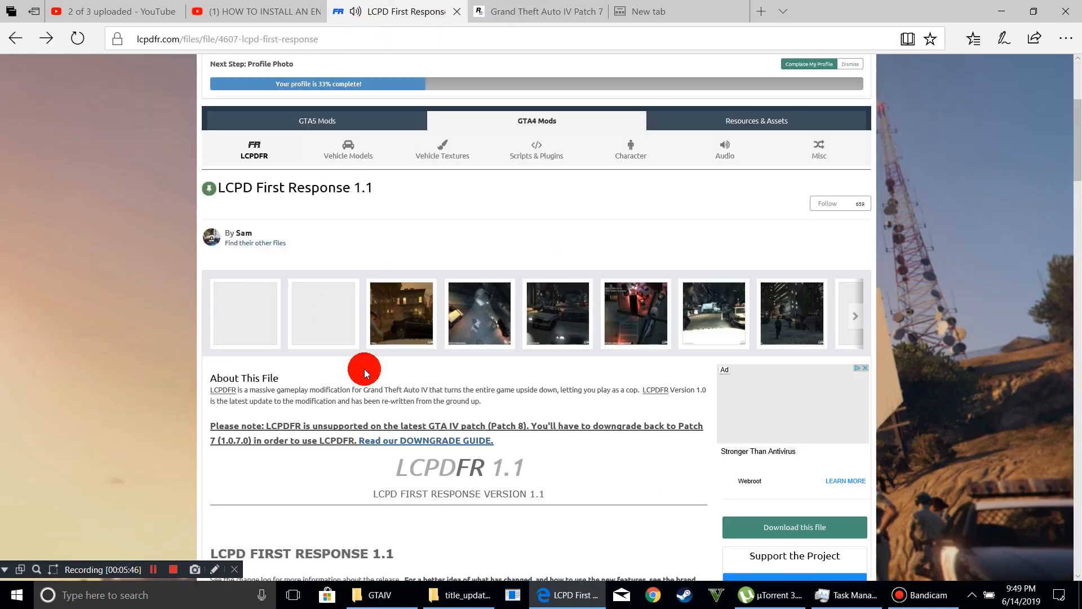
scroll(390, 321, down, 3)
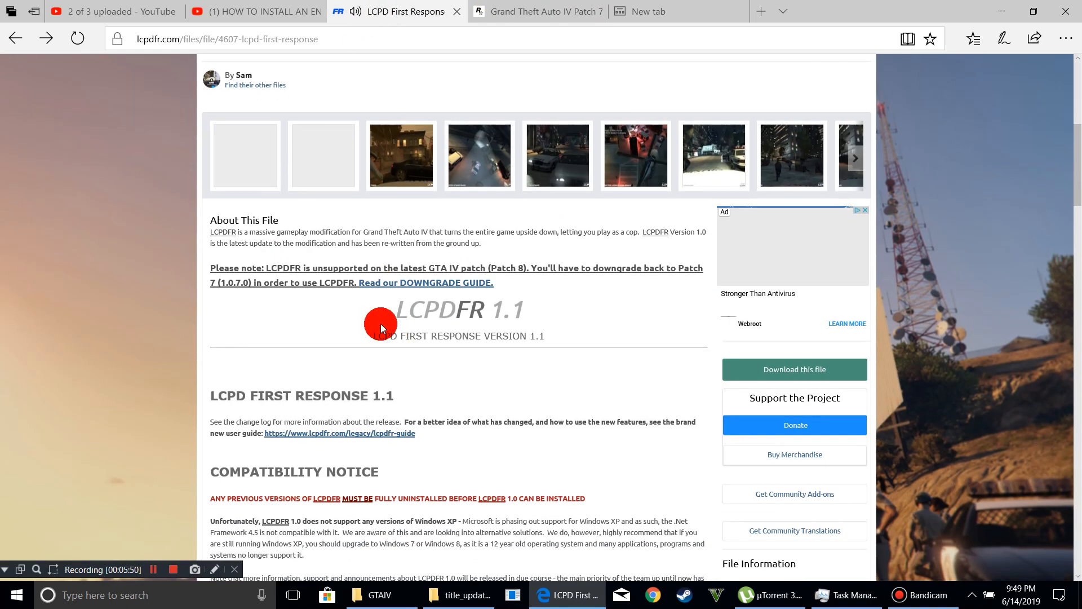
scroll(355, 363, down, 3)
drag(188, 346, 789, 340)
click(628, 313)
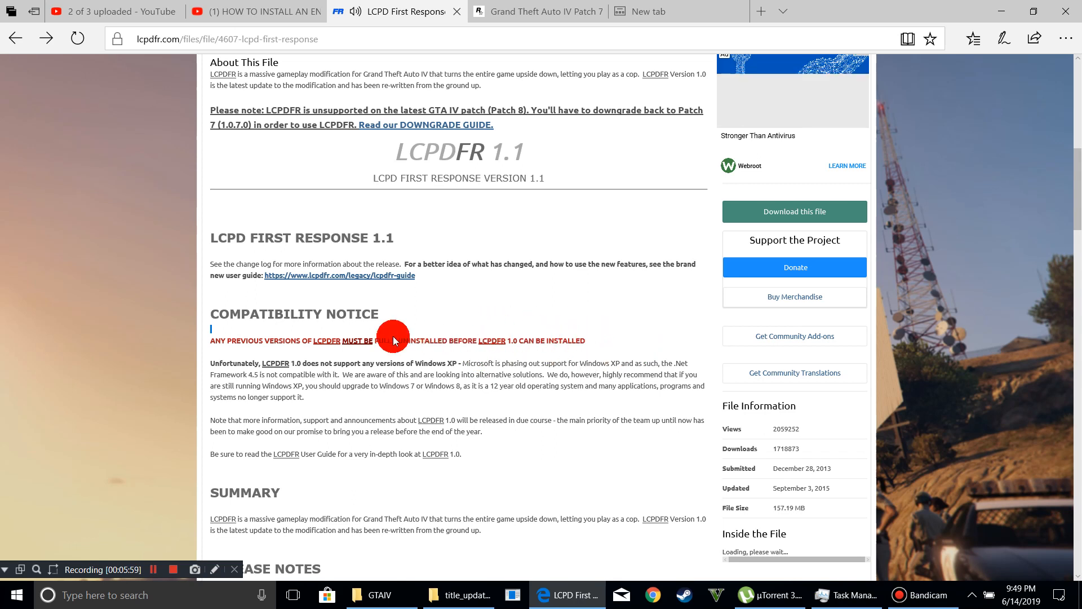
Step: Highlight in yellow the Compatibility Notice lines about uninstalling previous LCPDFR versions and unsupported Windows XP, and leave drawing mode
click(213, 569)
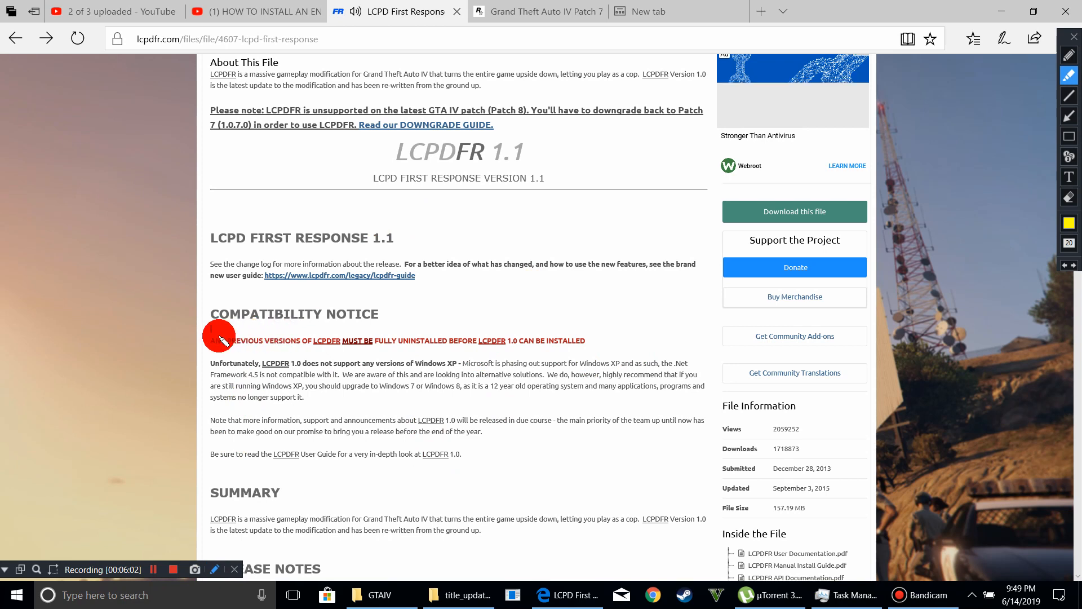
drag(210, 340, 565, 342)
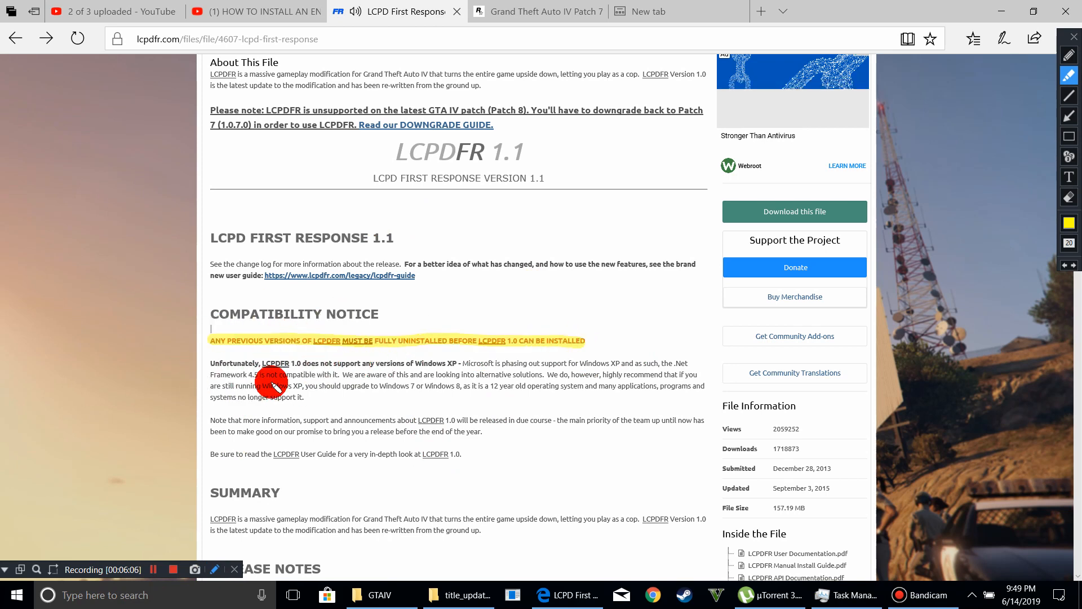
drag(214, 364, 456, 364)
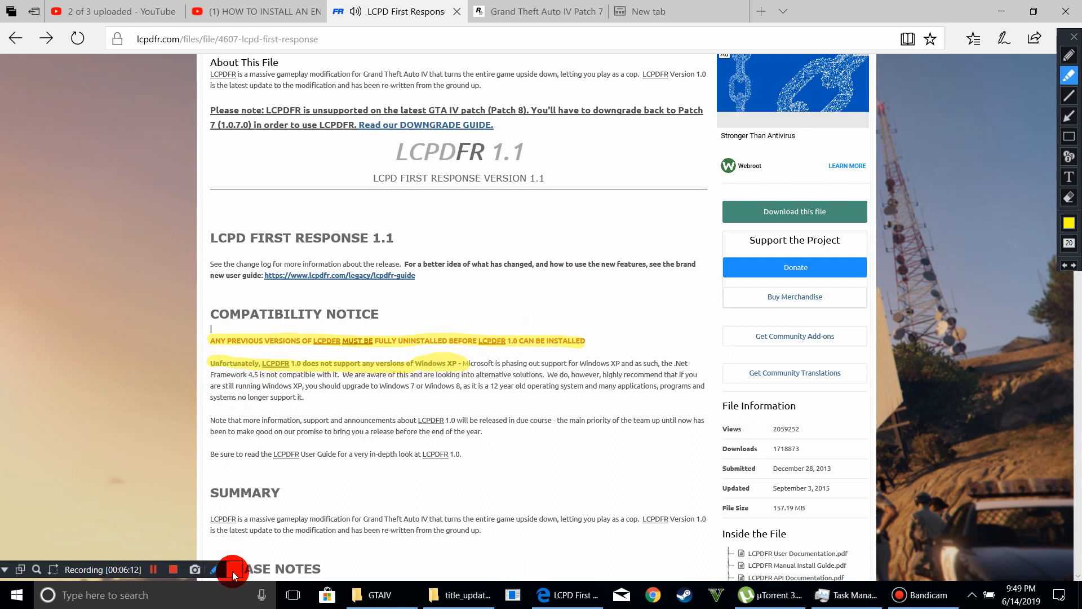
click(217, 570)
Step: Open the LCPD First Response download in a new browser tab and agree to its download terms
scroll(498, 289, up, 6)
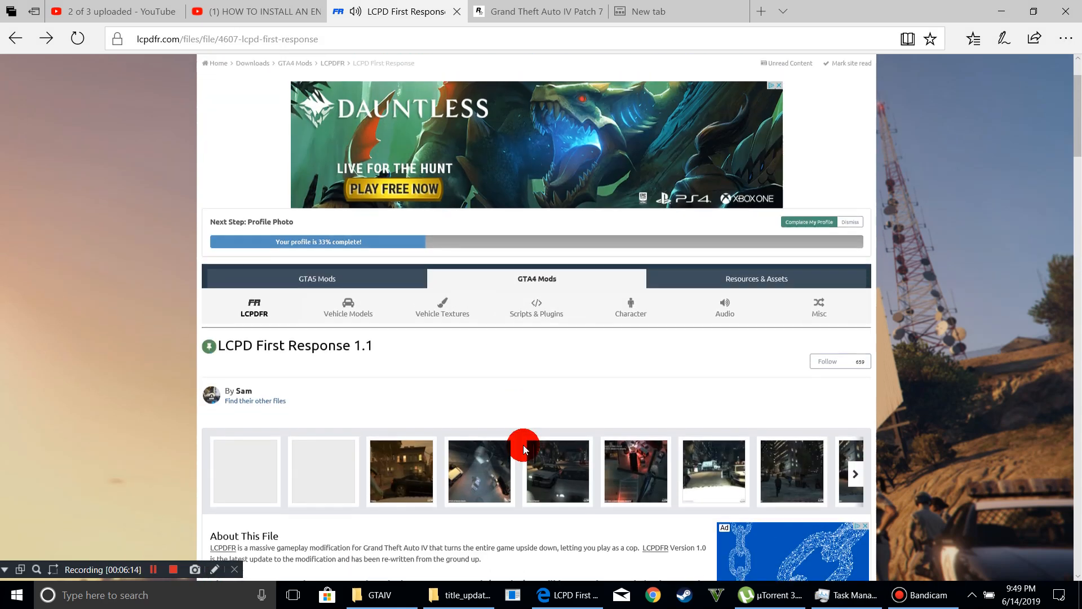
scroll(524, 444, down, 4)
right_click(800, 380)
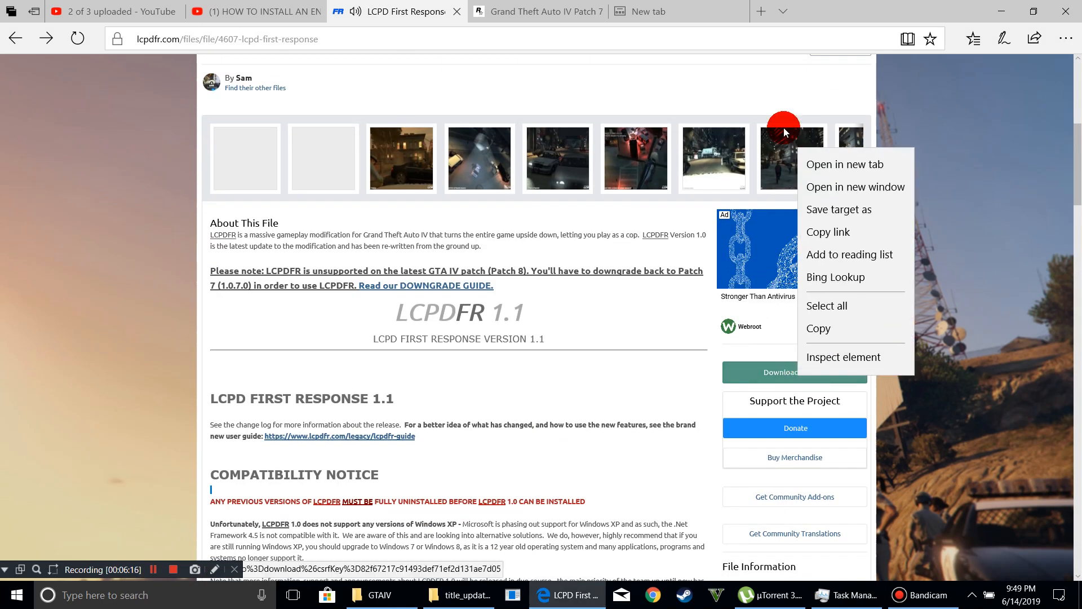
click(812, 163)
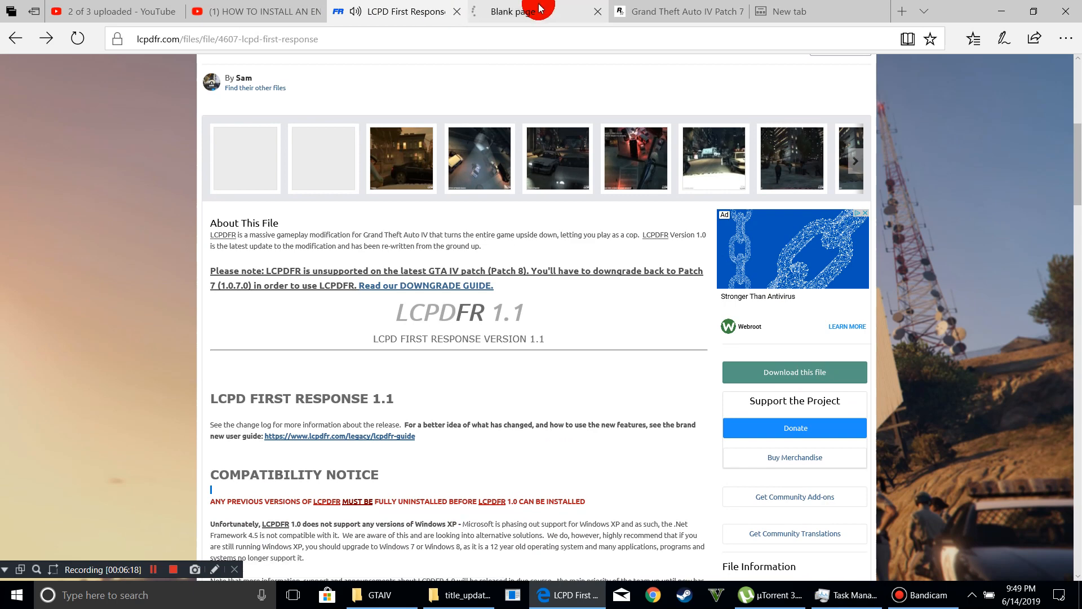
click(547, 10)
click(375, 10)
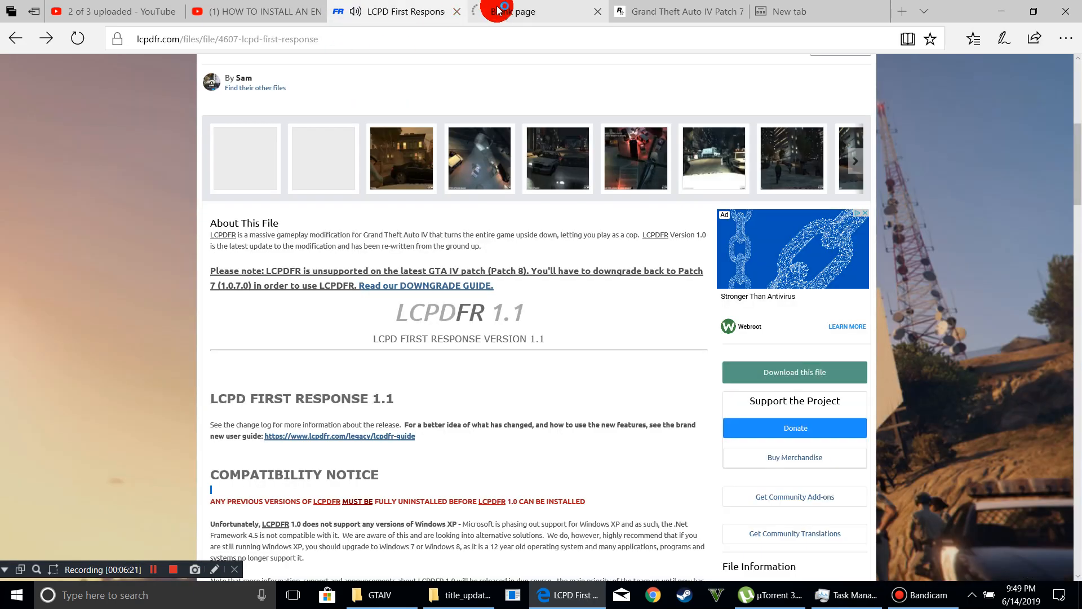
click(774, 388)
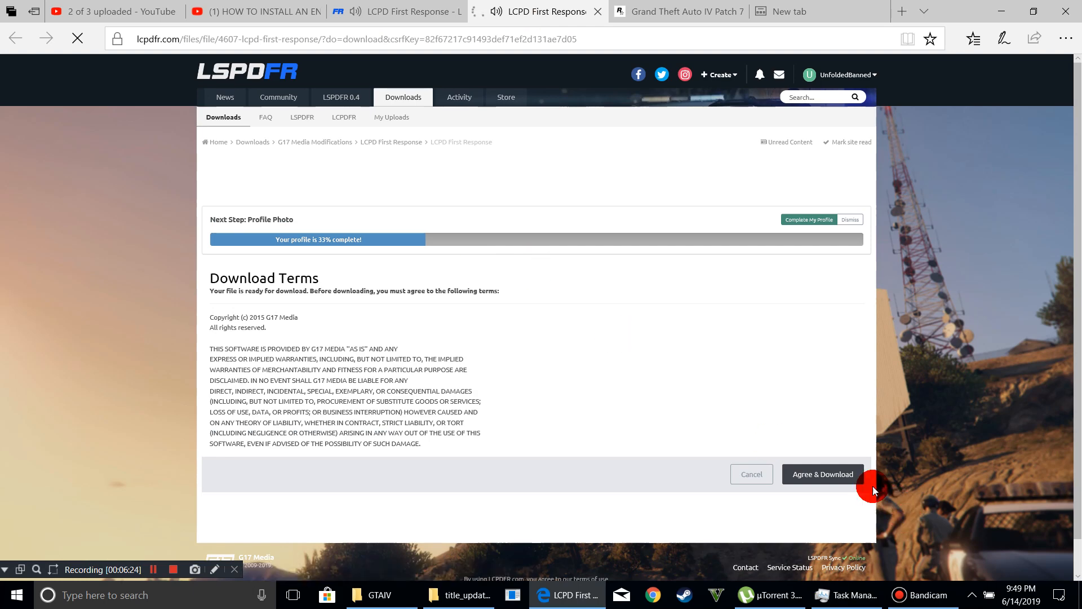
click(848, 478)
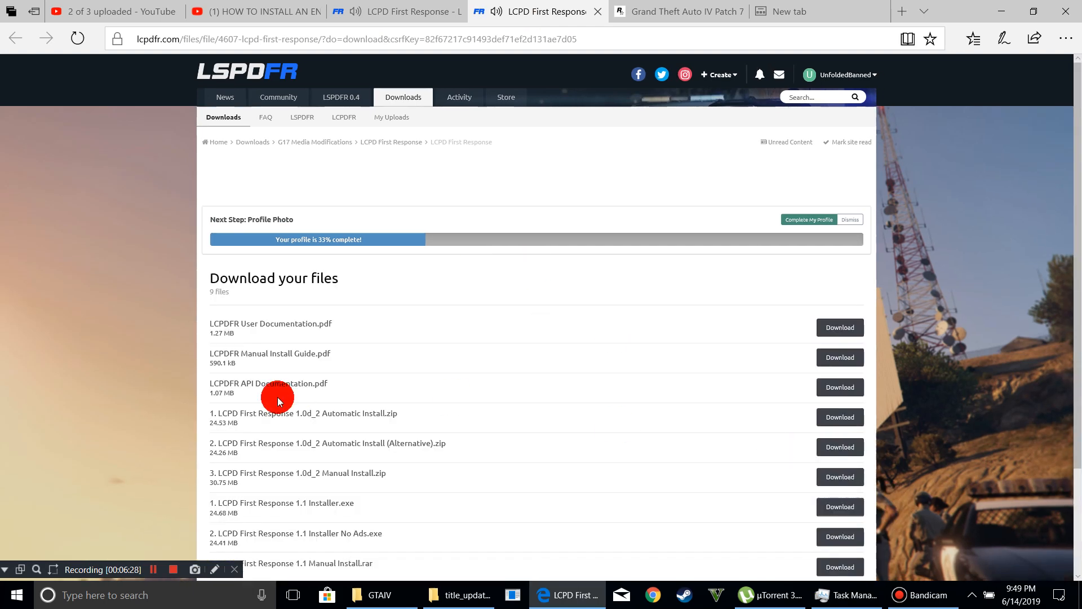
Step: Look through the LCPD First Response download list, including the 1.0d_2 and 1.1 installers
scroll(271, 348, down, 3)
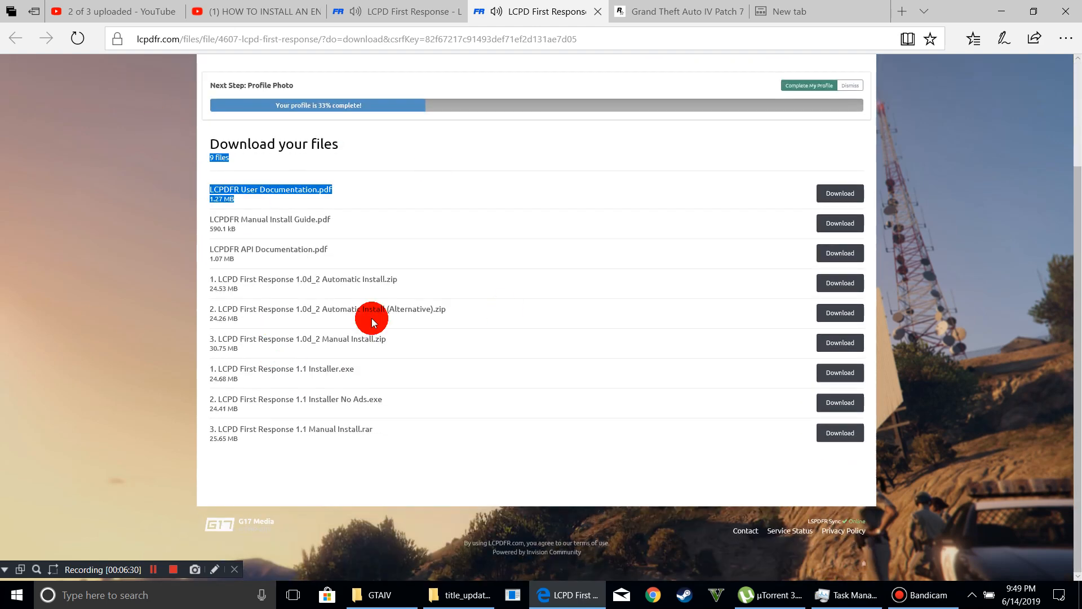
drag(371, 318, 554, 475)
click(534, 469)
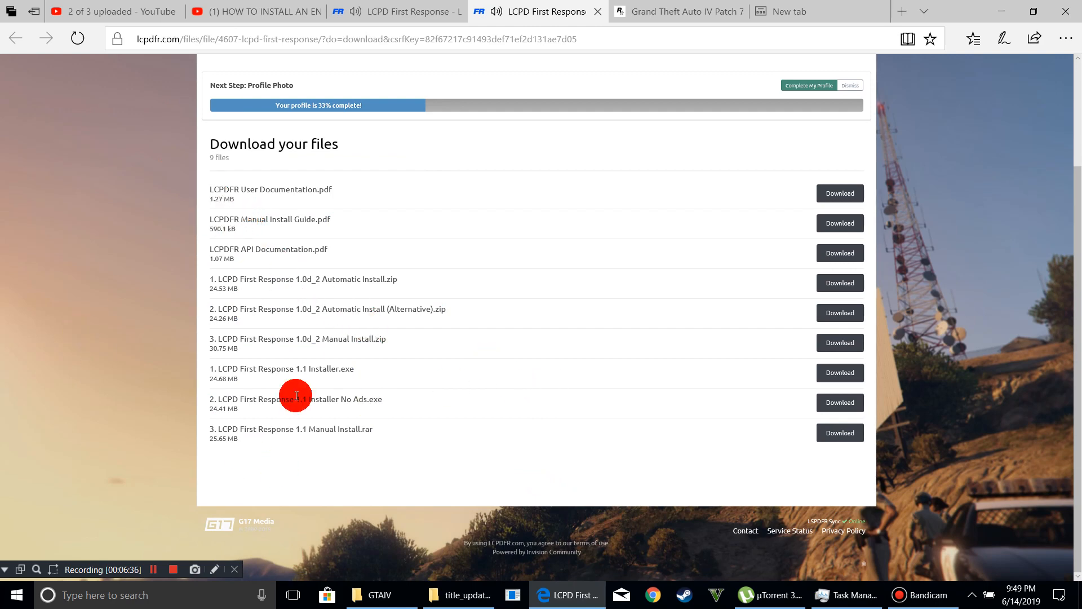
click(219, 570)
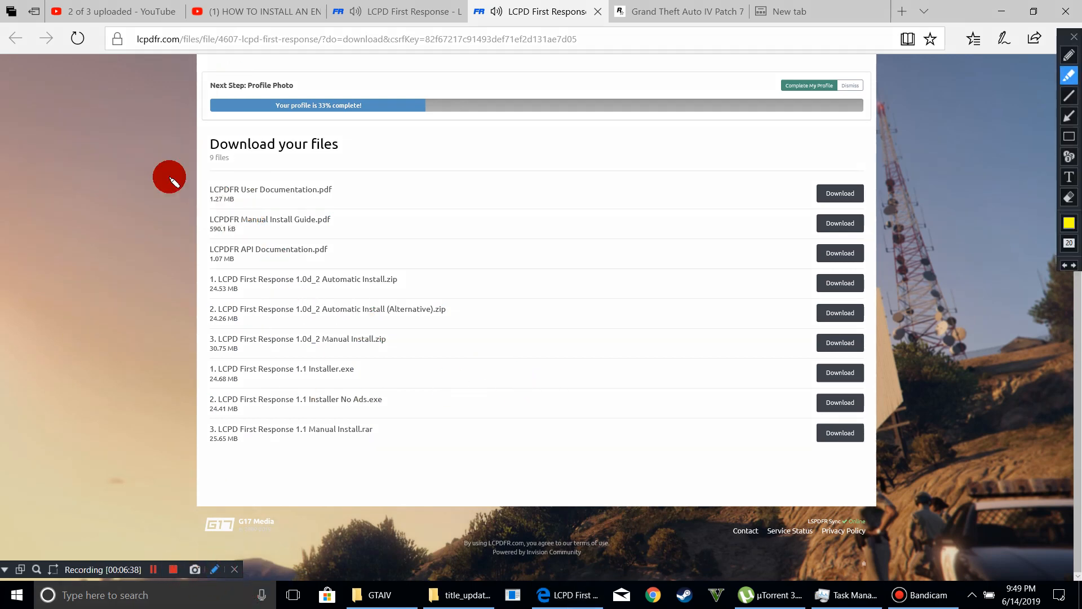
drag(192, 150, 292, 252)
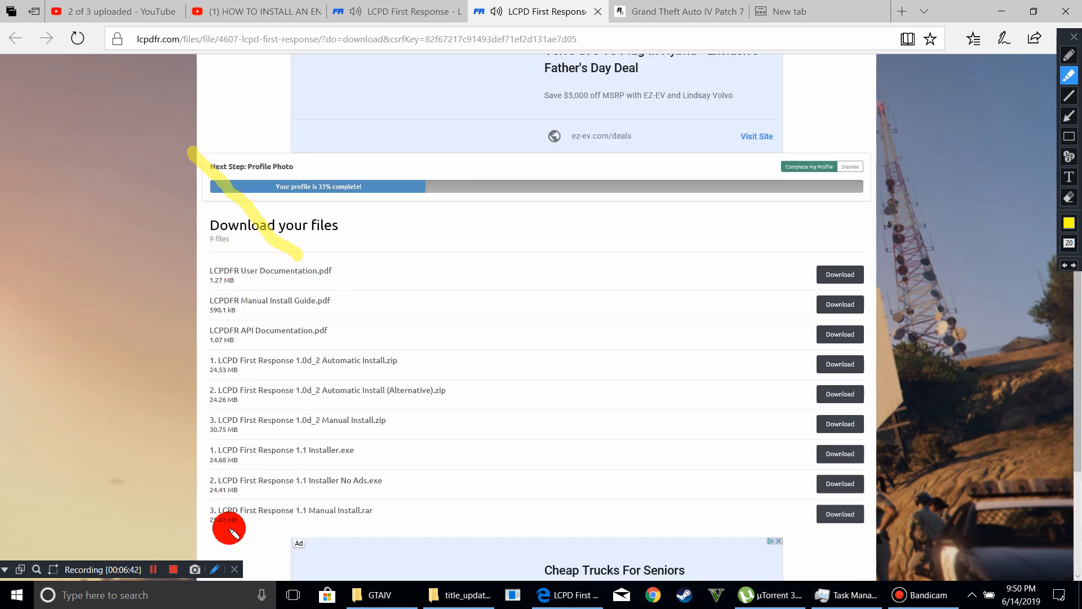
click(214, 569)
Step: Cross out the three PDF documents in yellow, mark the numbers of the six install files, and leave drawing mode
click(214, 569)
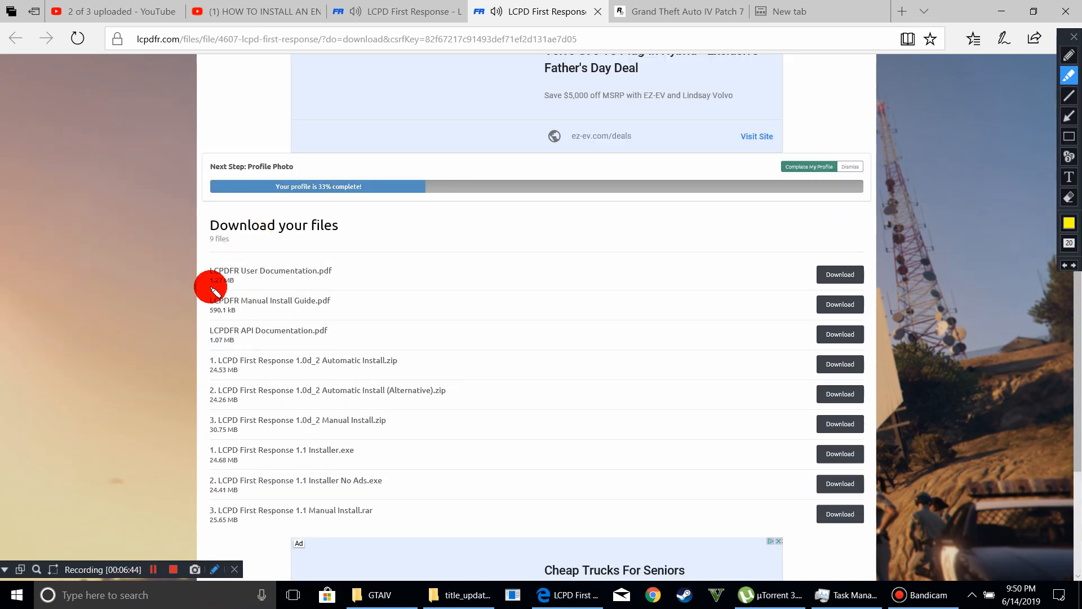
drag(210, 252, 288, 341)
drag(204, 337, 348, 293)
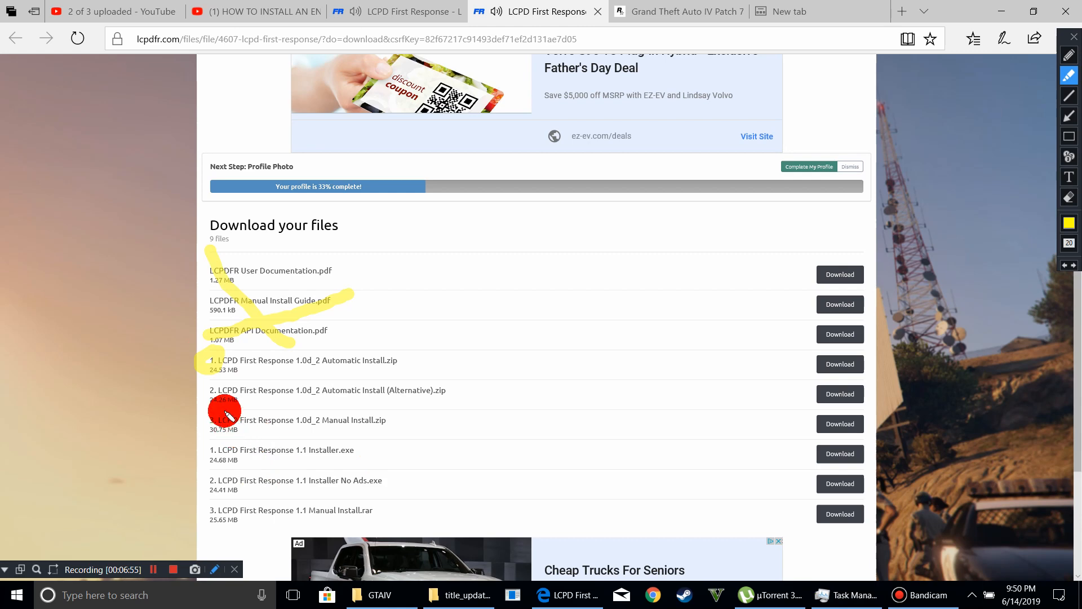
mouse_move(226, 414)
mouse_down()
mouse_move(193, 380)
mouse_move(216, 396)
mouse_move(212, 424)
mouse_move(232, 405)
mouse_up()
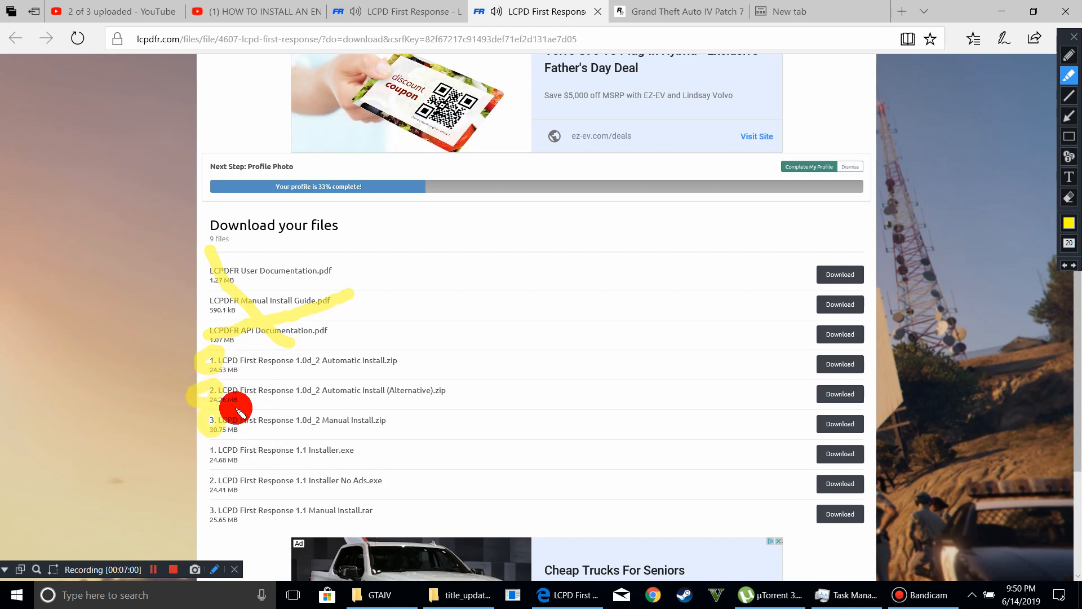
mouse_move(217, 445)
mouse_down()
mouse_move(206, 458)
mouse_move(193, 452)
mouse_move(222, 481)
mouse_move(211, 518)
mouse_move(206, 502)
mouse_move(219, 516)
mouse_up()
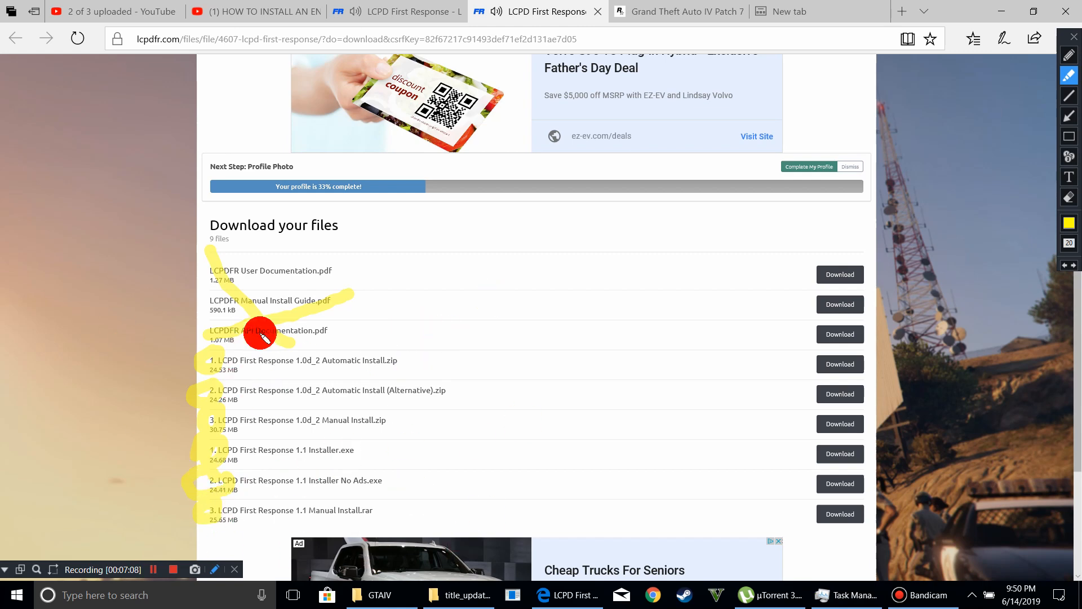
click(216, 570)
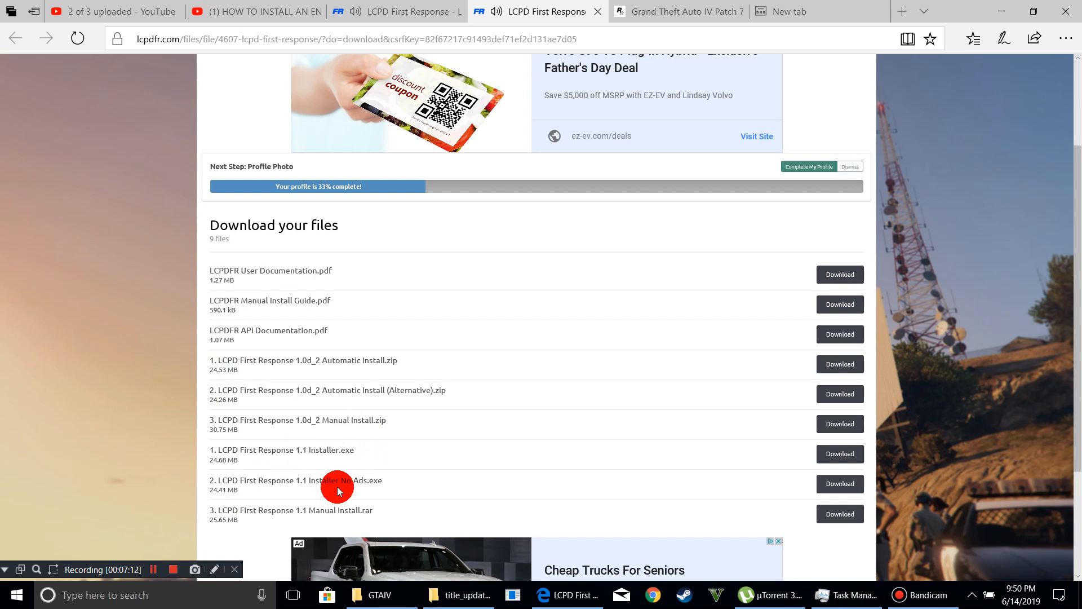
Step: Point out the LCPD First Response 1.0d_2 Automatic Install.zip entry by selecting its name, and clear the selection
drag(316, 368, 474, 365)
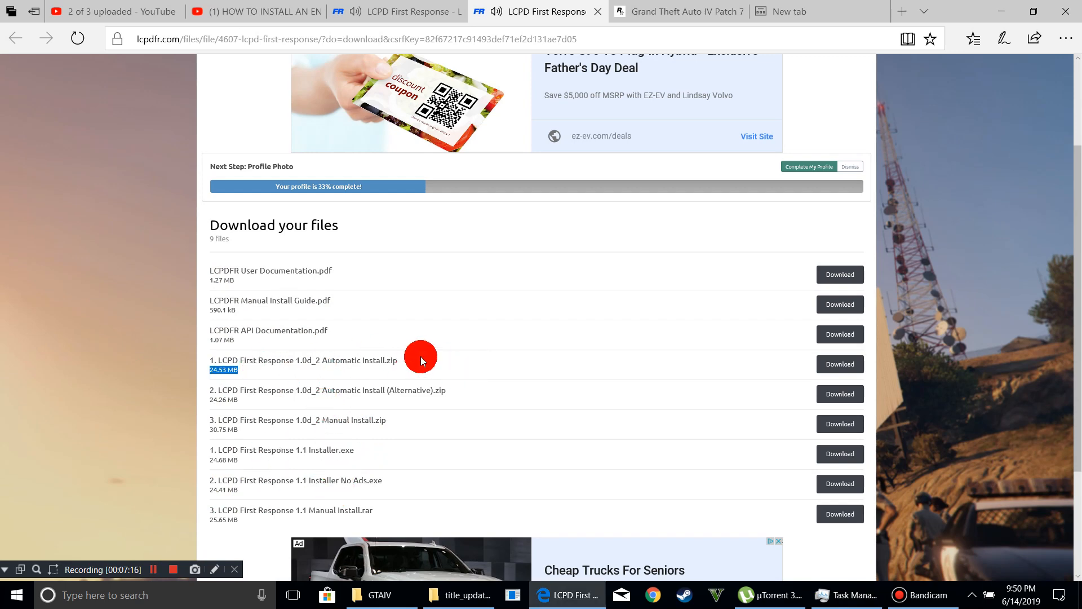
drag(399, 366, 323, 371)
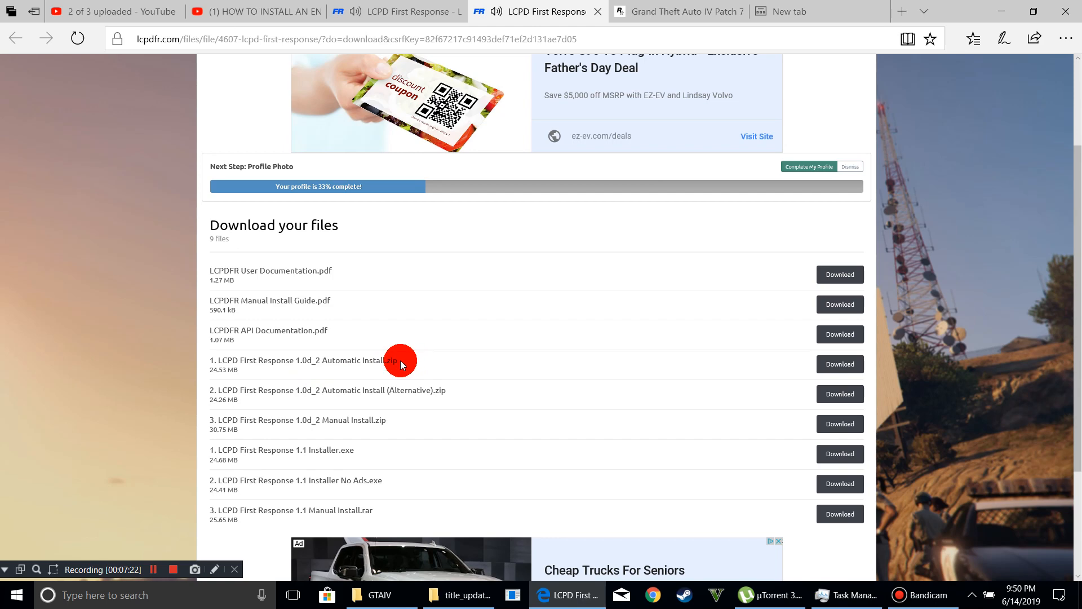
drag(402, 366, 213, 357)
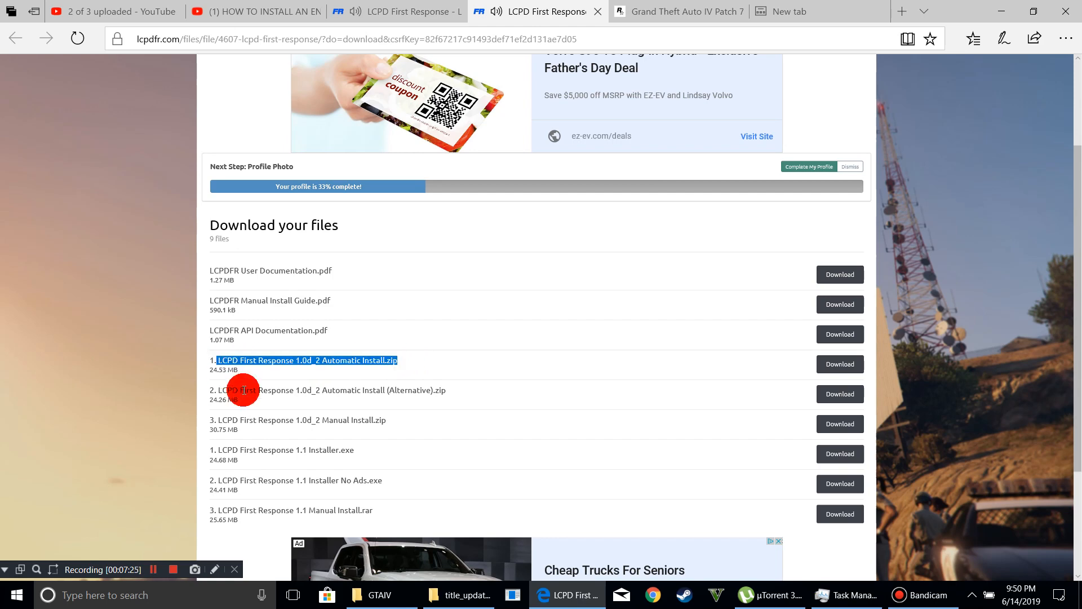
click(465, 371)
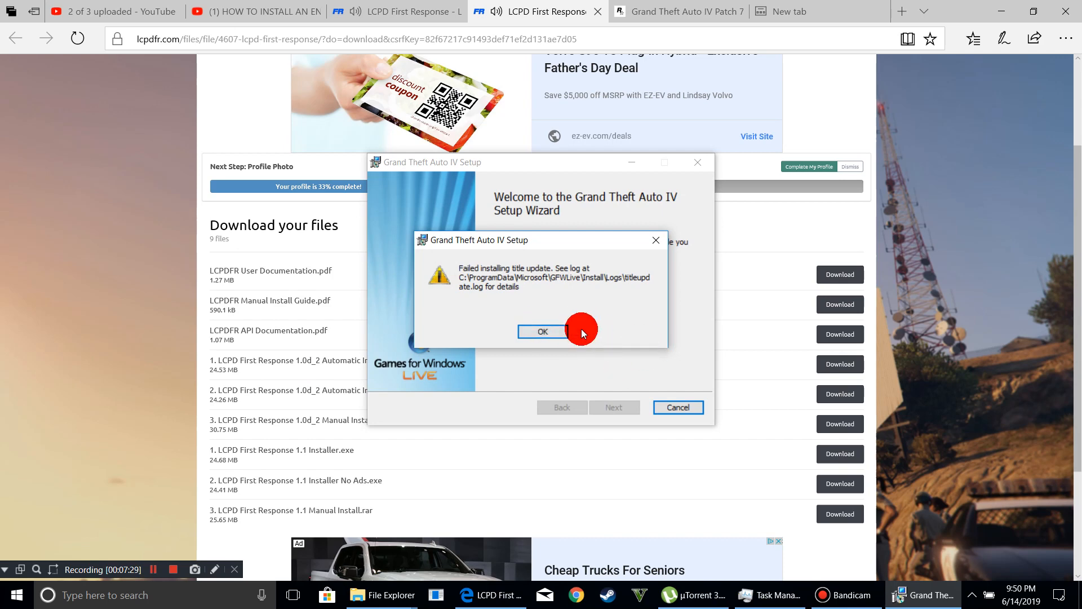
Step: Dismiss the title update failure message and finish the Grand Theft Auto IV Setup wizard
click(543, 332)
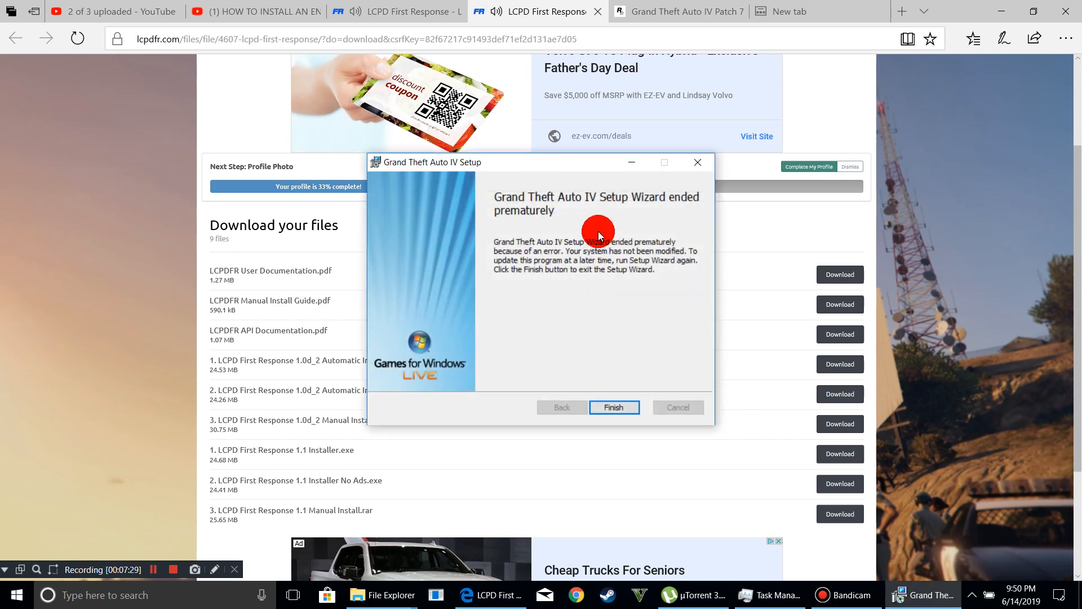
click(614, 407)
drag(367, 366, 193, 365)
click(62, 369)
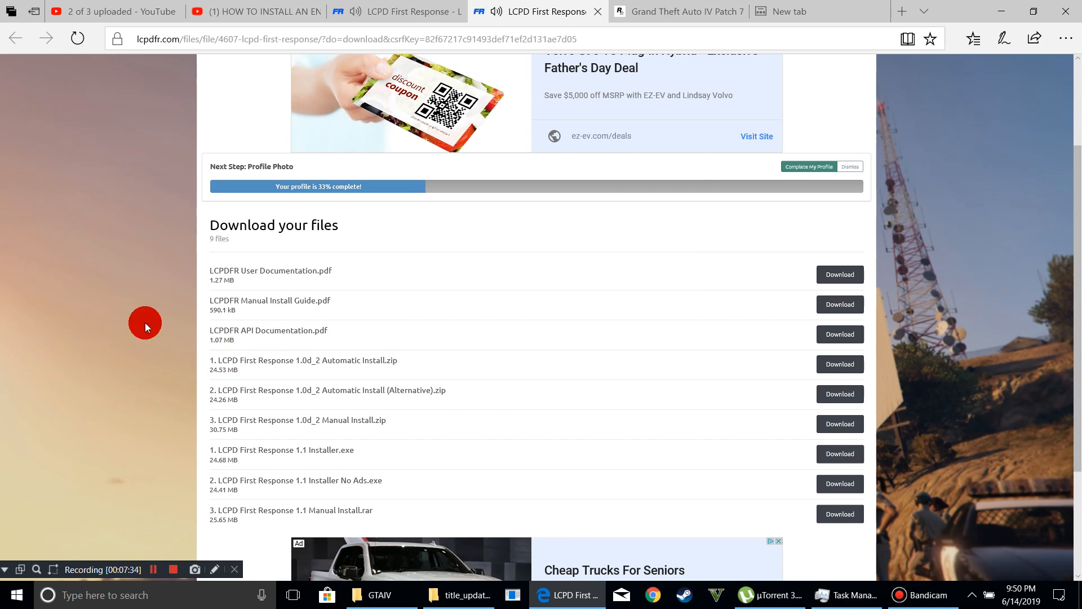
Step: Download LCPD First Response 1.0d_2 Automatic Install.zip, completing the CAPTCHA security check
right_click(847, 366)
click(835, 376)
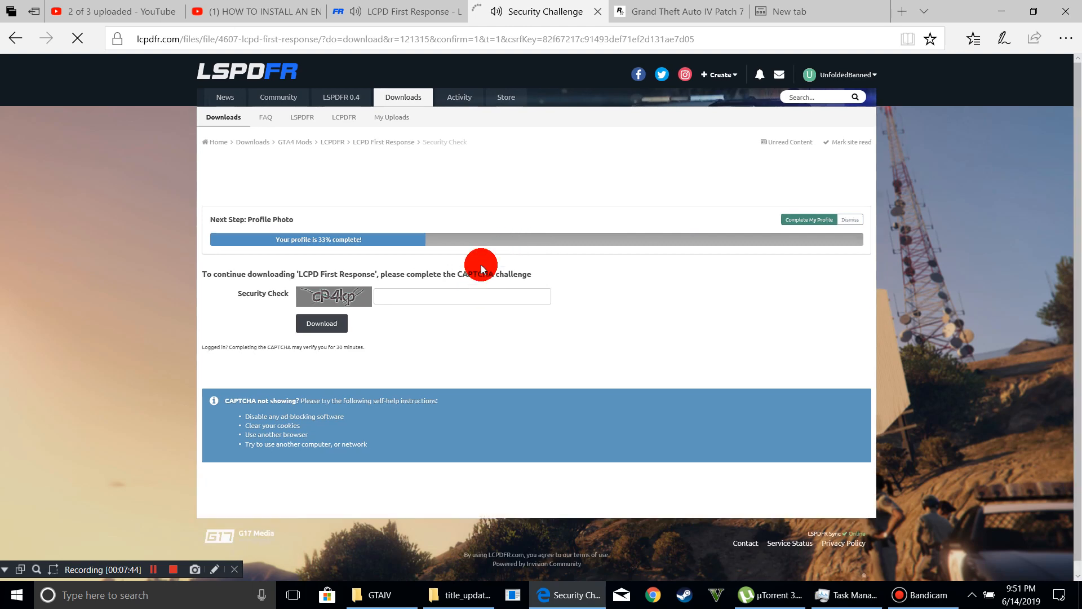
click(473, 297)
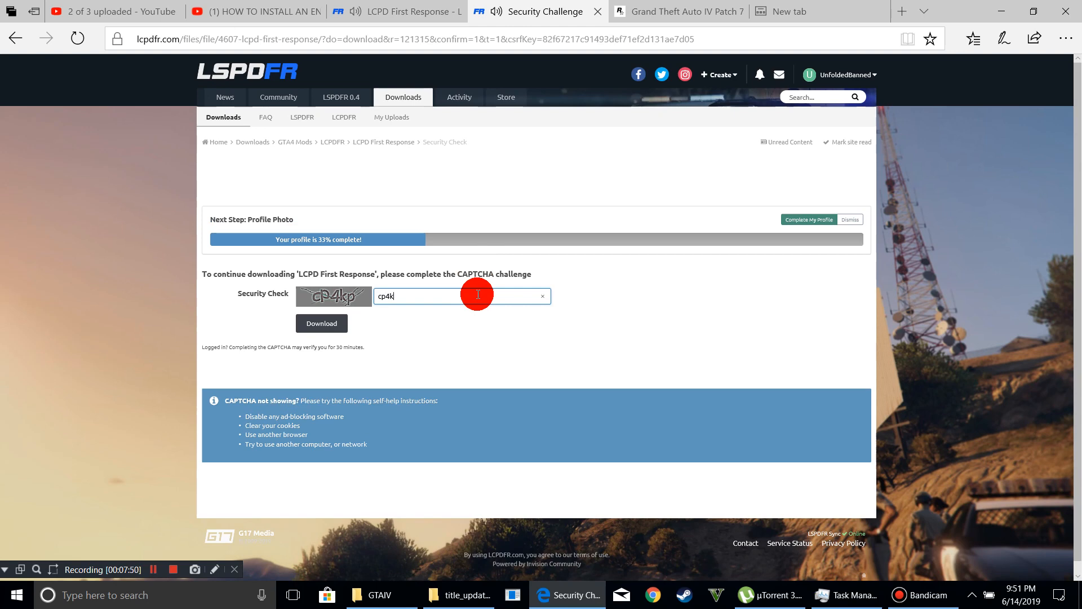
click(322, 324)
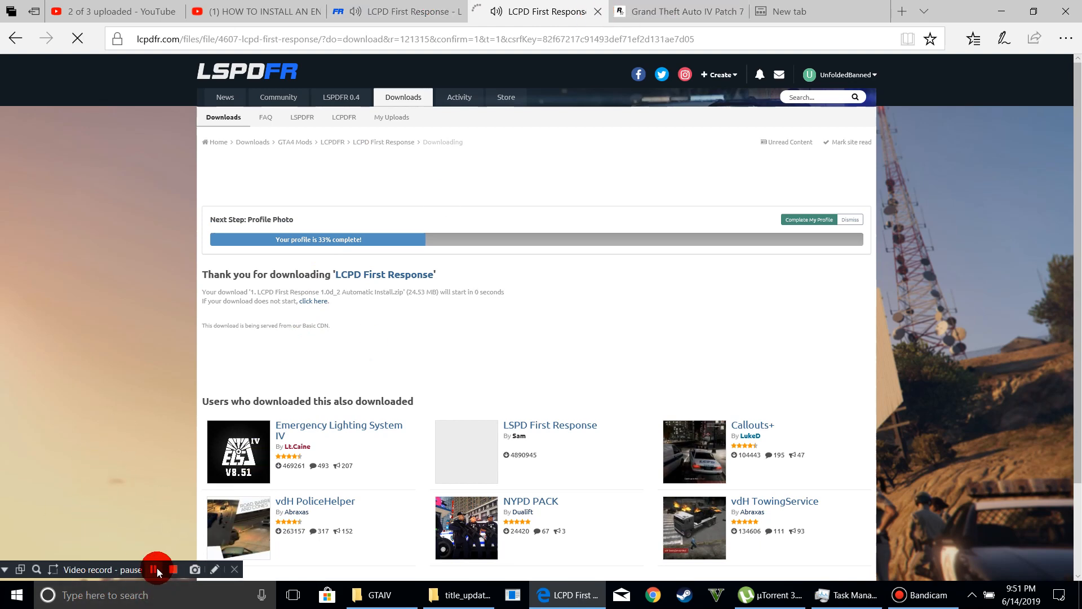
click(154, 570)
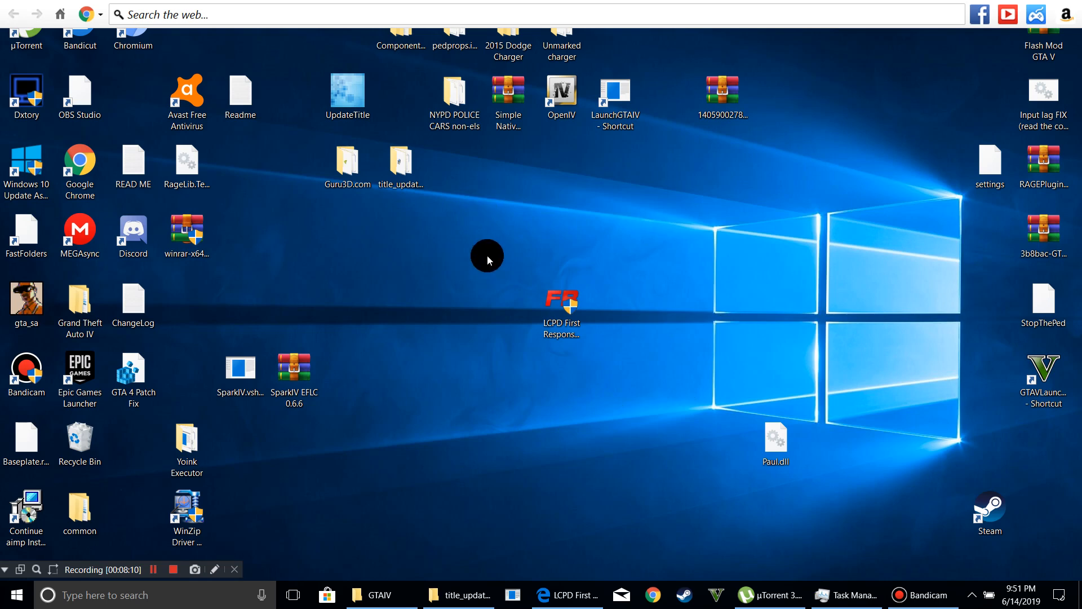
Step: Point out the LCPD First Response 1.0d_2 Installer on the desktop with repeated selection boxes around its icon
drag(489, 259, 829, 472)
drag(501, 191, 585, 465)
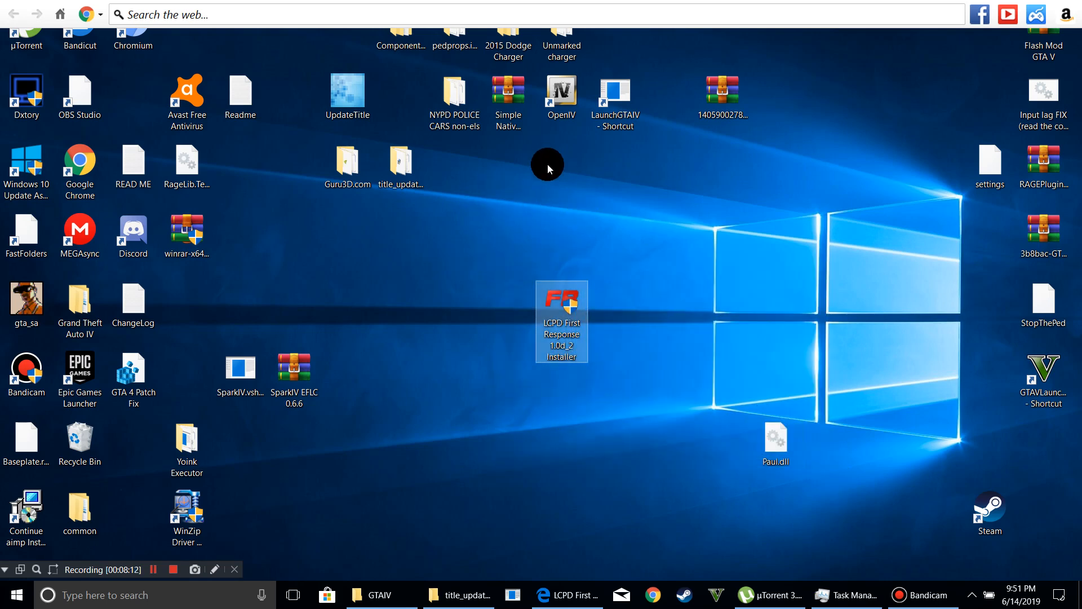
drag(549, 167, 589, 399)
drag(681, 235, 468, 464)
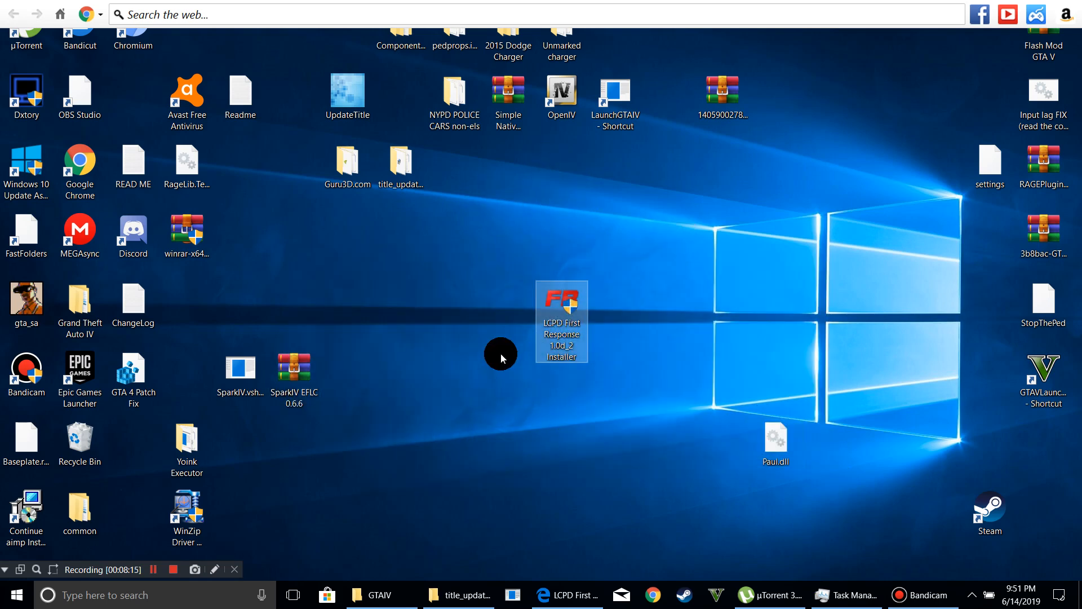
drag(432, 271, 672, 485)
drag(660, 242, 440, 458)
drag(485, 217, 671, 456)
drag(664, 220, 352, 474)
drag(464, 193, 715, 444)
drag(675, 214, 410, 504)
drag(512, 202, 681, 515)
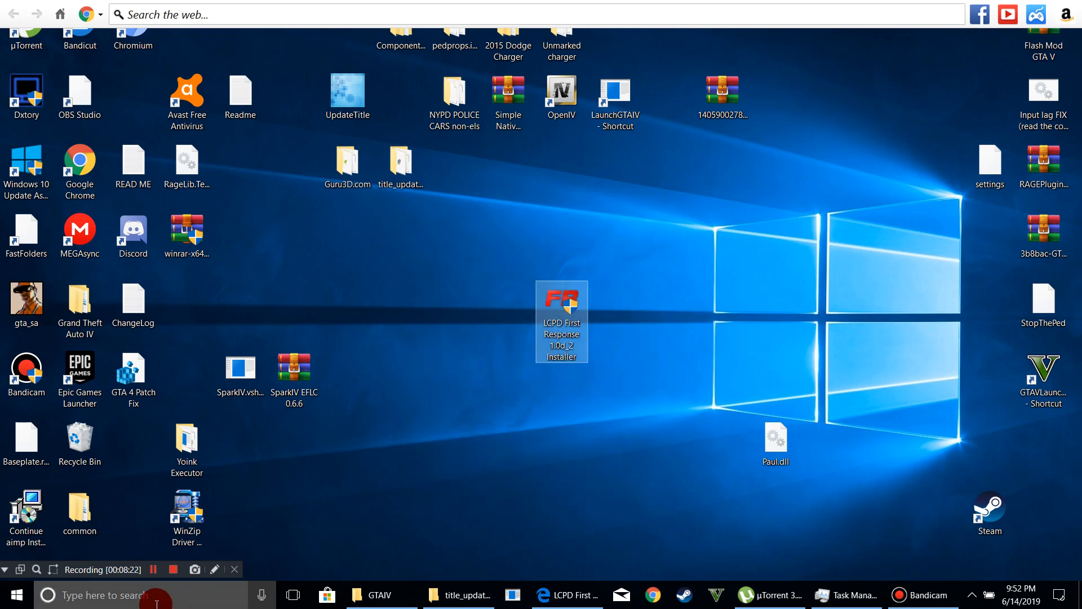
Step: Circle and scribble over the LCPD First Response installer icon in yellow, and leave drawing mode
click(214, 570)
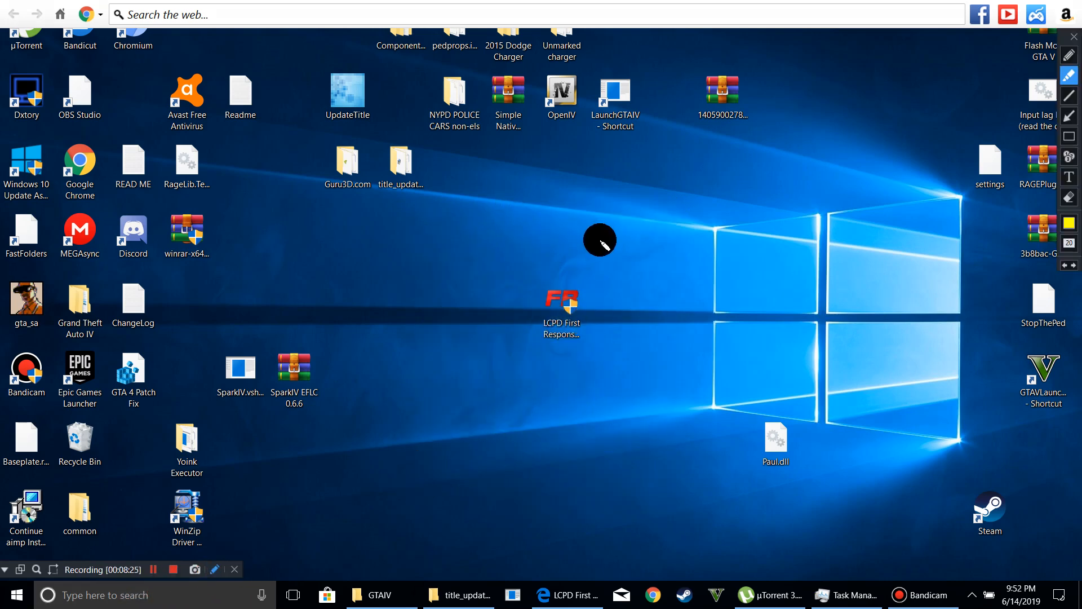
mouse_move(601, 240)
mouse_down()
mouse_move(582, 425)
mouse_move(637, 253)
mouse_up()
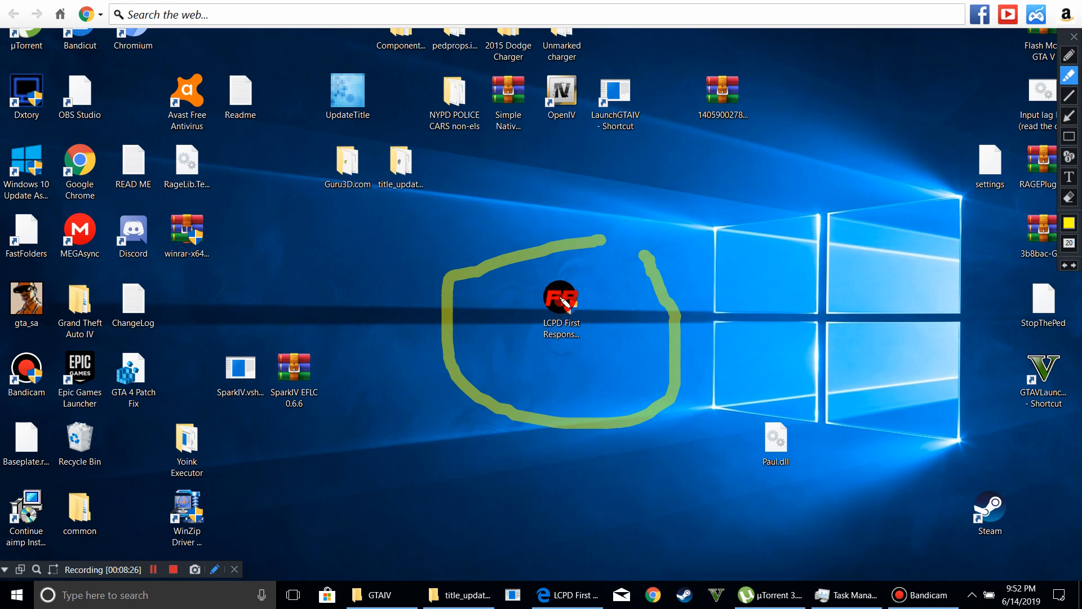
mouse_move(518, 307)
mouse_down()
mouse_move(620, 273)
mouse_move(598, 309)
mouse_up()
mouse_move(483, 403)
mouse_down()
mouse_move(543, 394)
mouse_move(551, 264)
mouse_move(569, 333)
mouse_up()
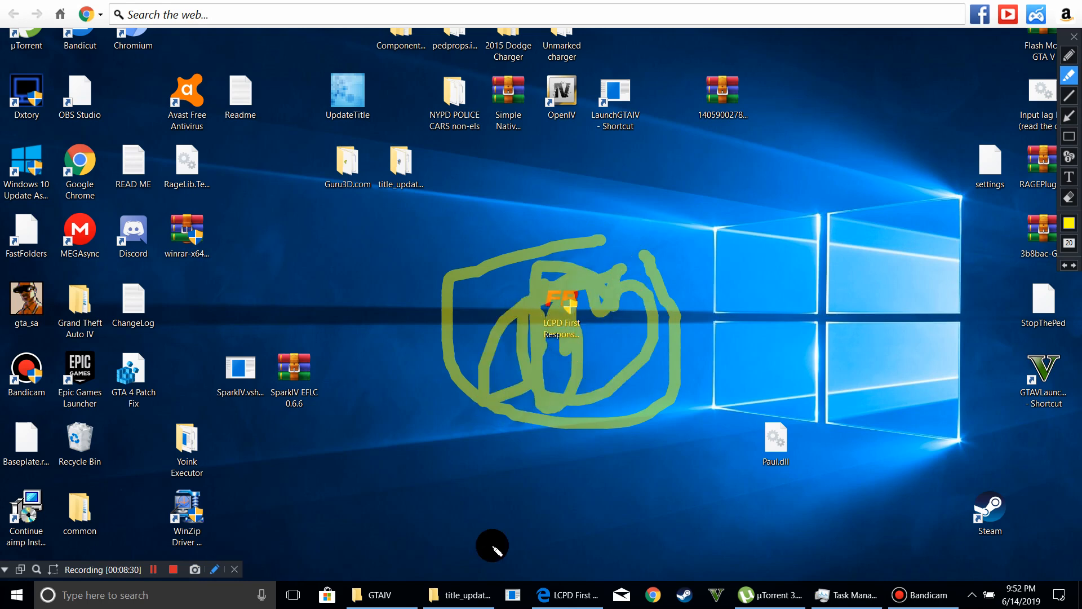
click(213, 573)
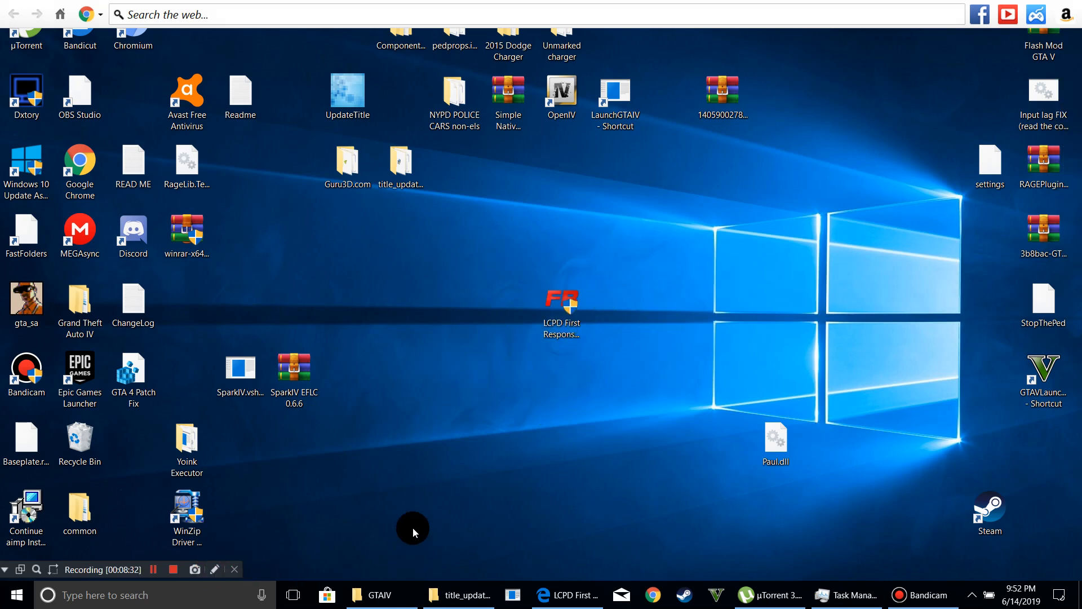
Step: Launch the LCPD First Response 1.0d_2 Installer from the desktop and accept English / English as its language
click(468, 602)
click(562, 326)
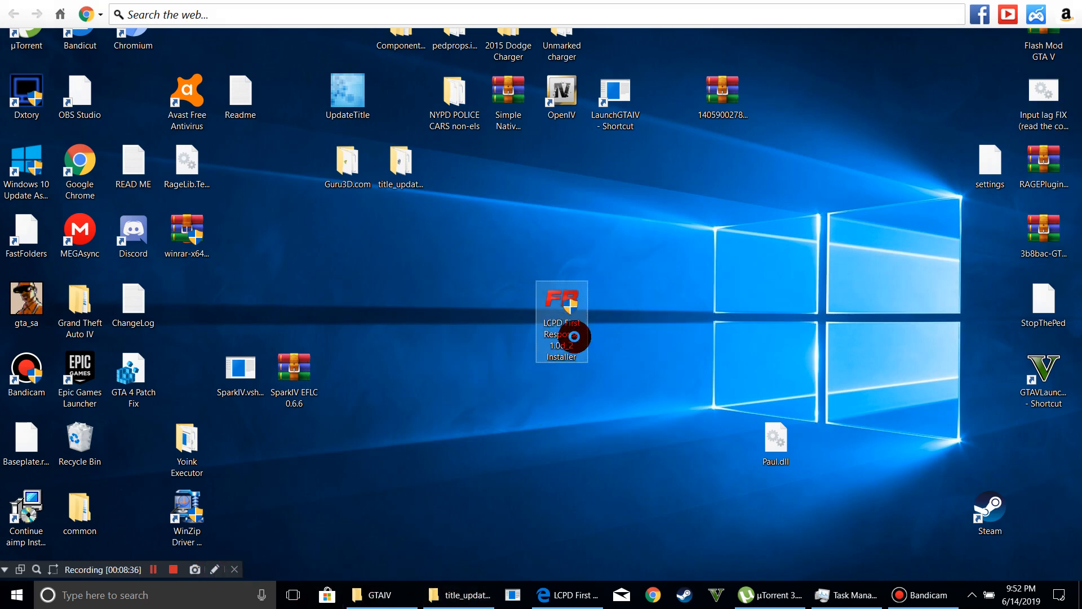
right_click(566, 320)
click(579, 261)
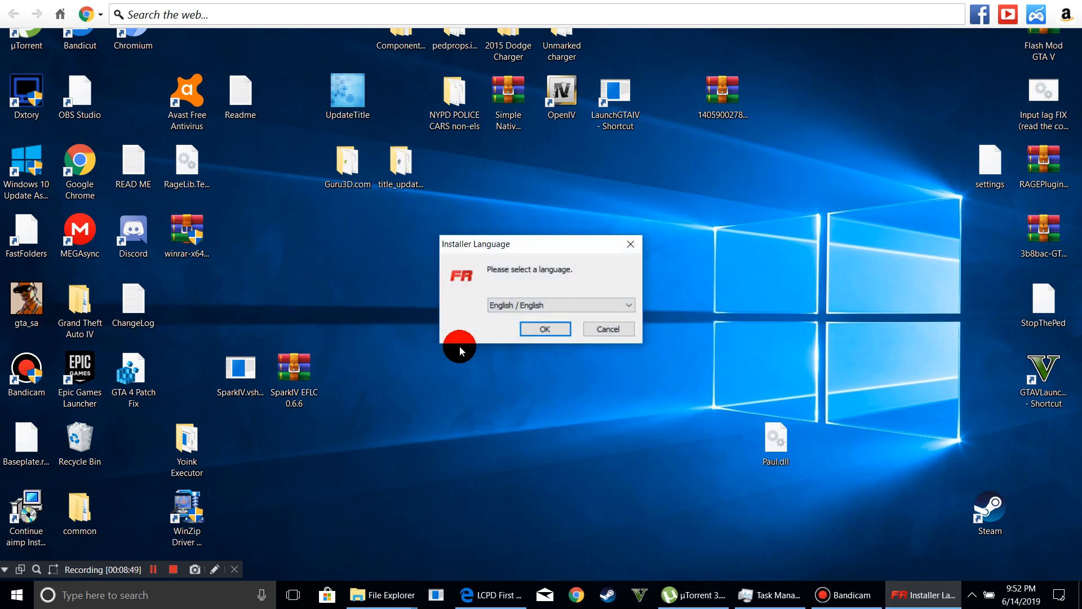
click(597, 302)
click(549, 318)
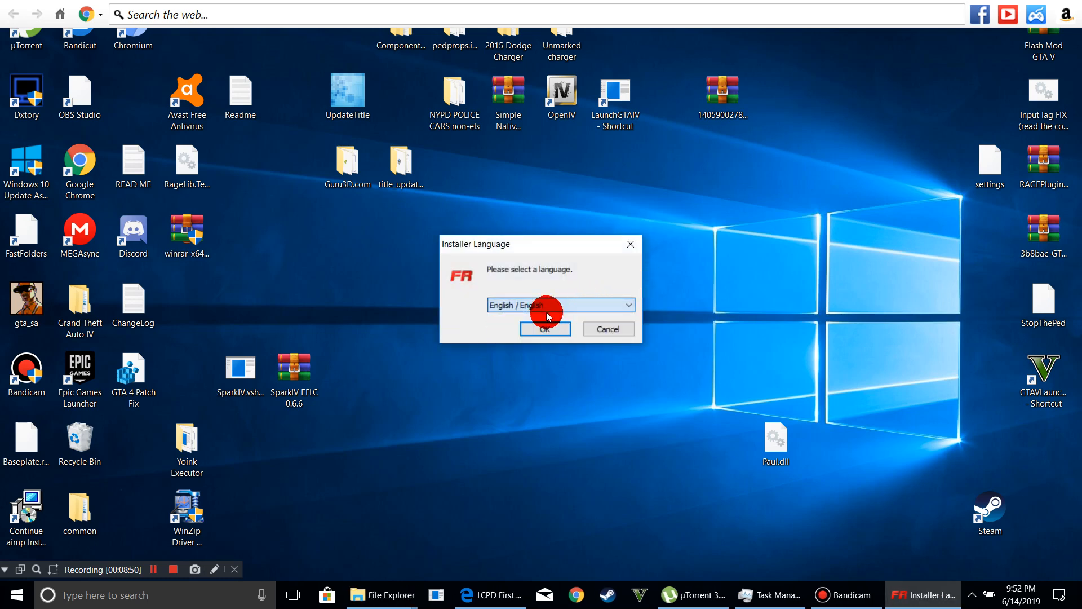
click(546, 327)
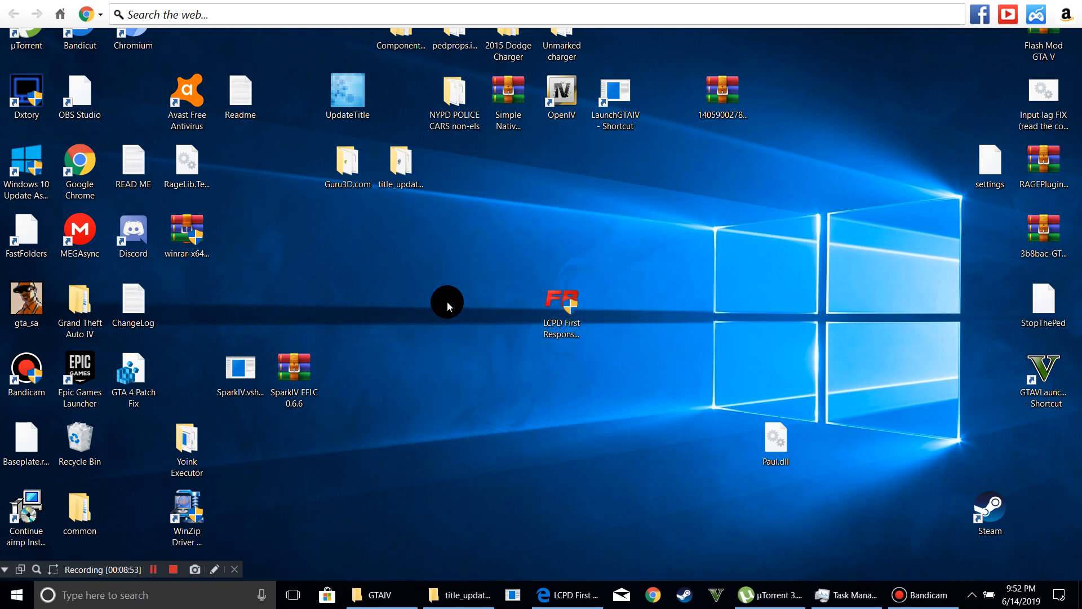
drag(448, 303, 799, 333)
drag(727, 174, 443, 465)
drag(667, 239, 434, 389)
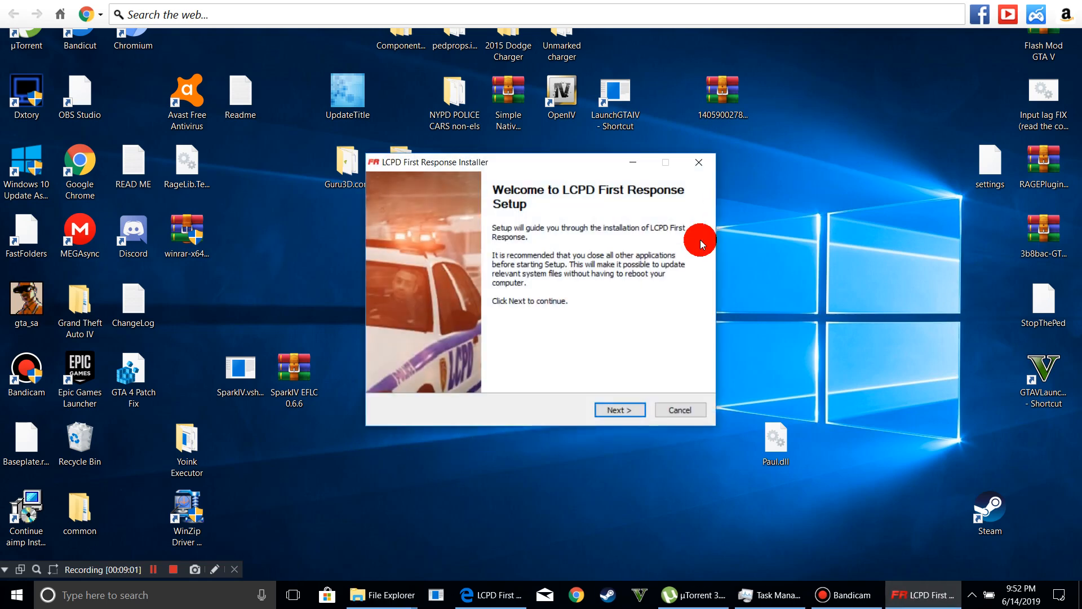
Step: Continue past the installer's welcome page, look through the license agreement, and agree to its terms
drag(494, 168, 523, 170)
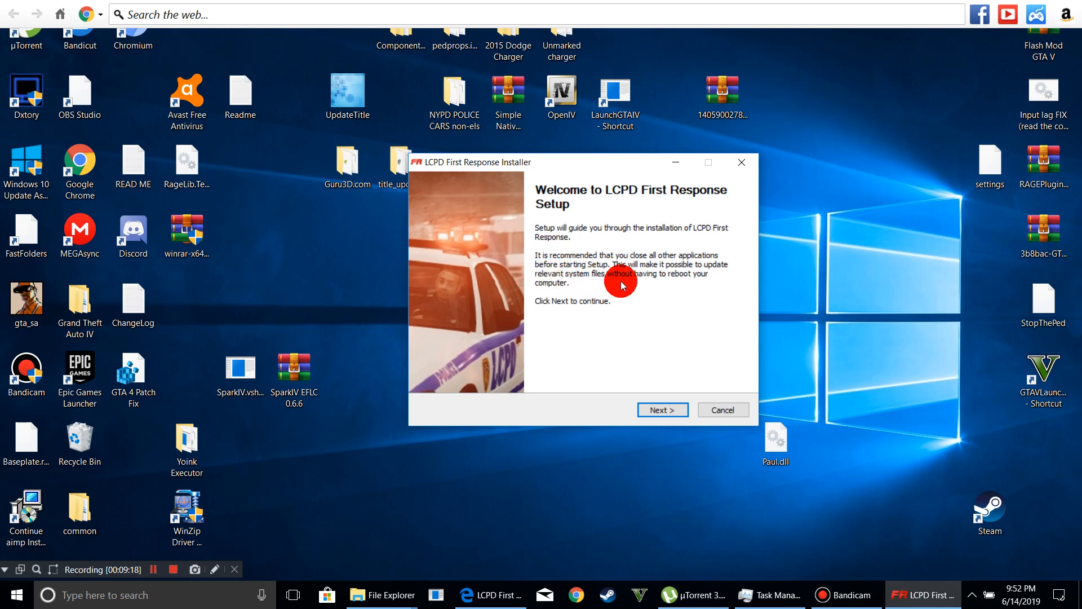
click(661, 410)
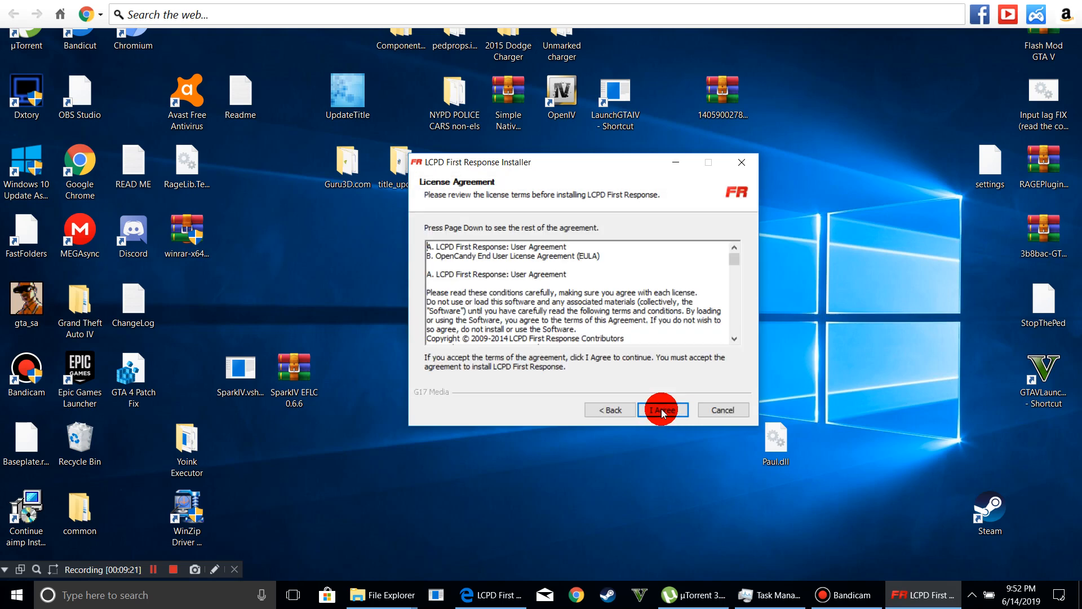
scroll(442, 304, down, 6)
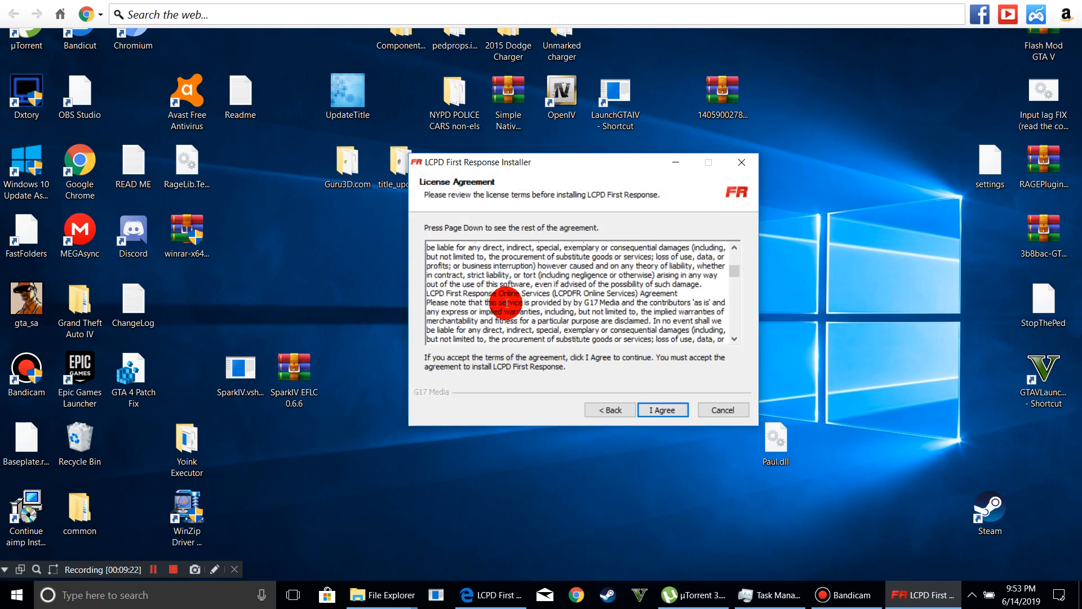
scroll(506, 302, down, 6)
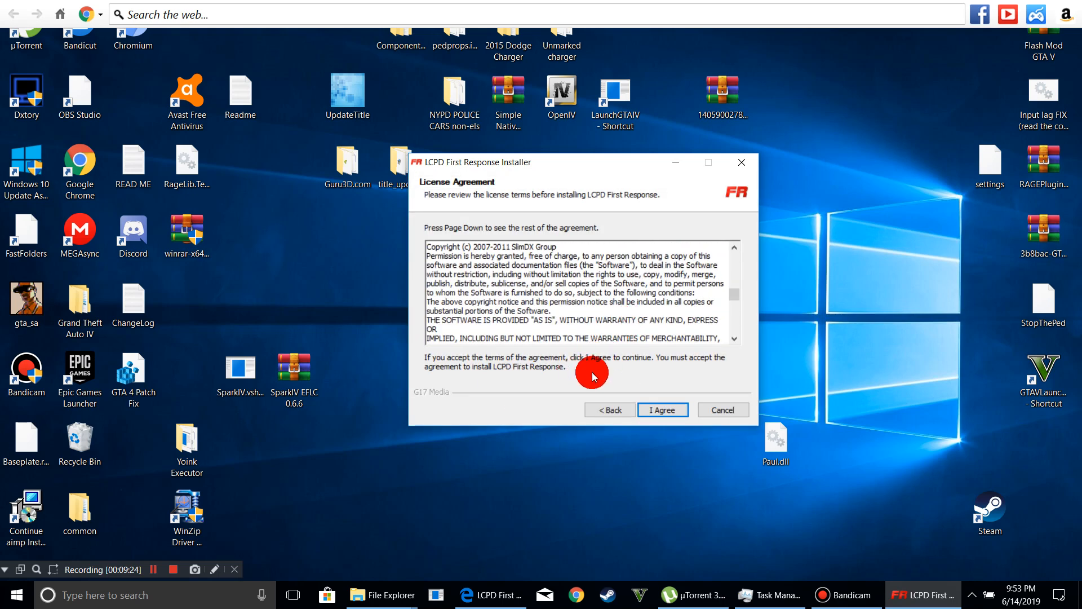
scroll(452, 281, down, 6)
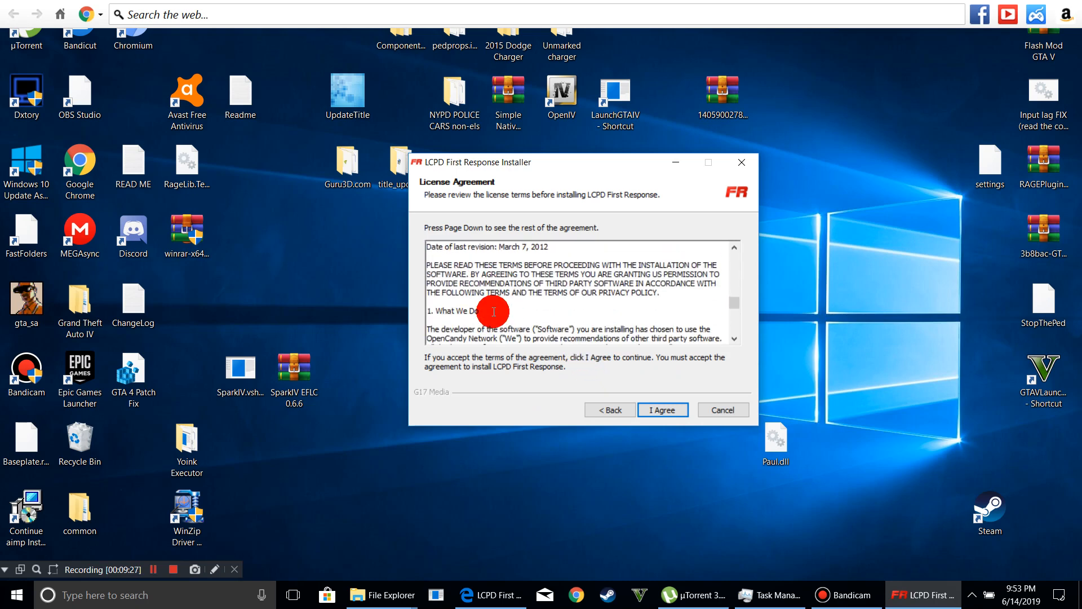
drag(434, 282, 598, 316)
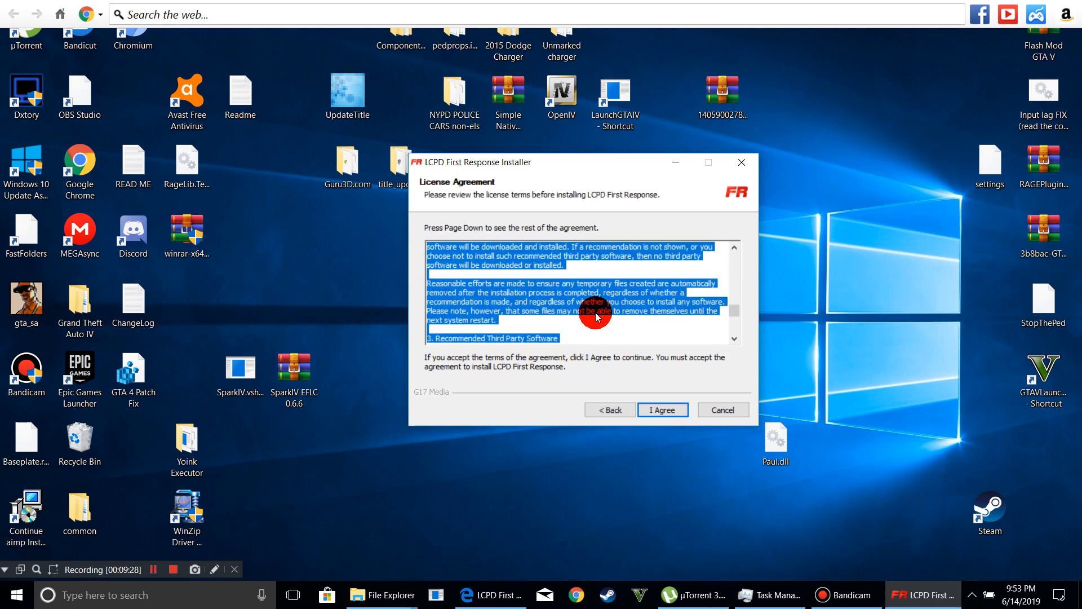
click(583, 322)
click(663, 410)
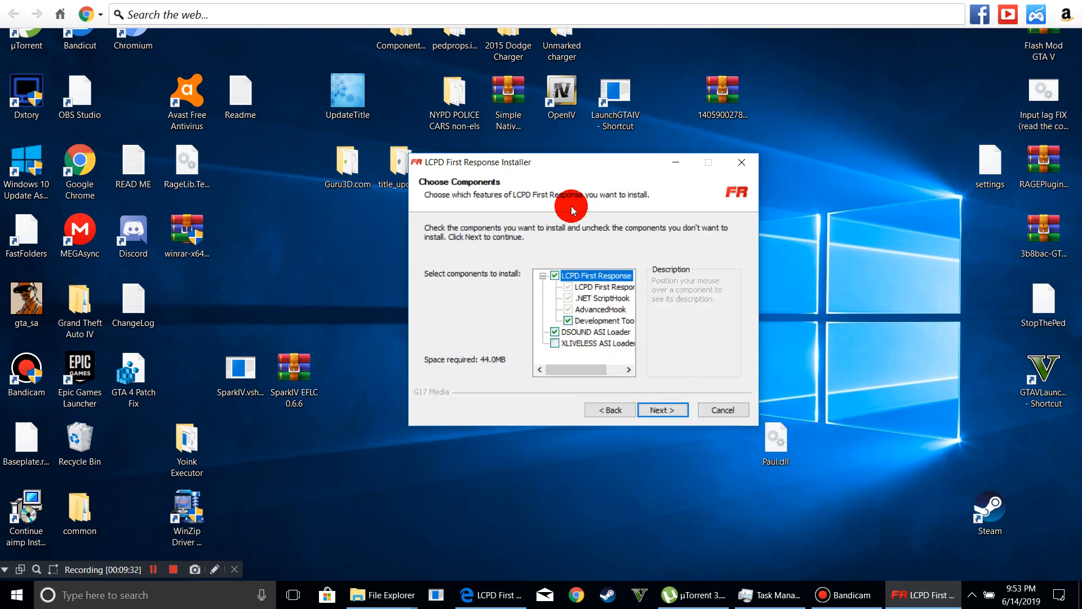
Step: Leave XLIVELESS ASI Loader unchecked and DSOUND ASI Loader checked, and continue past the components and LCPDFR Configuration pages
click(588, 343)
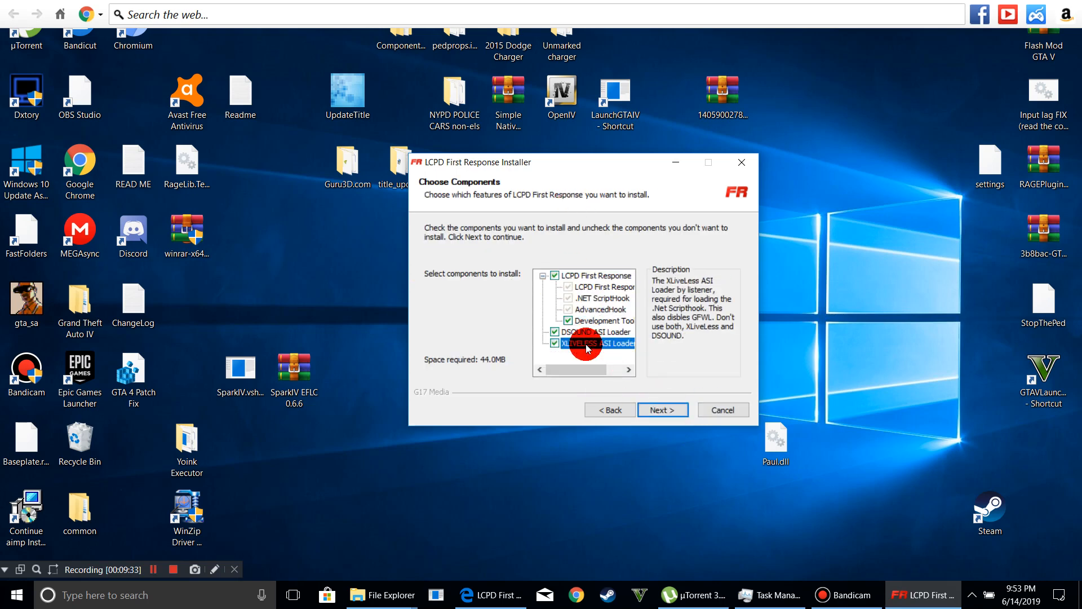
click(557, 344)
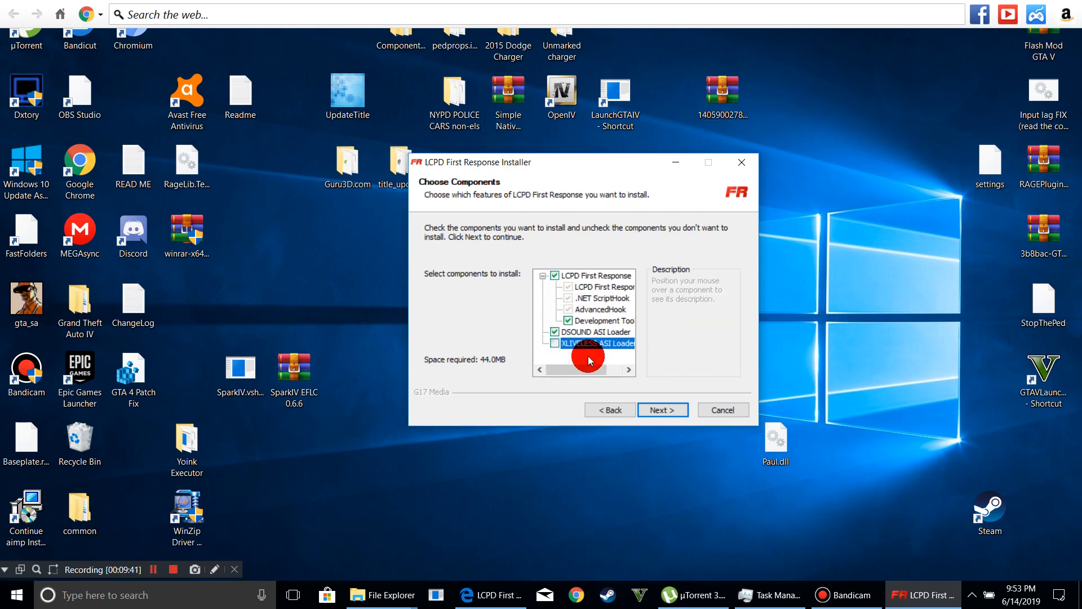
click(662, 408)
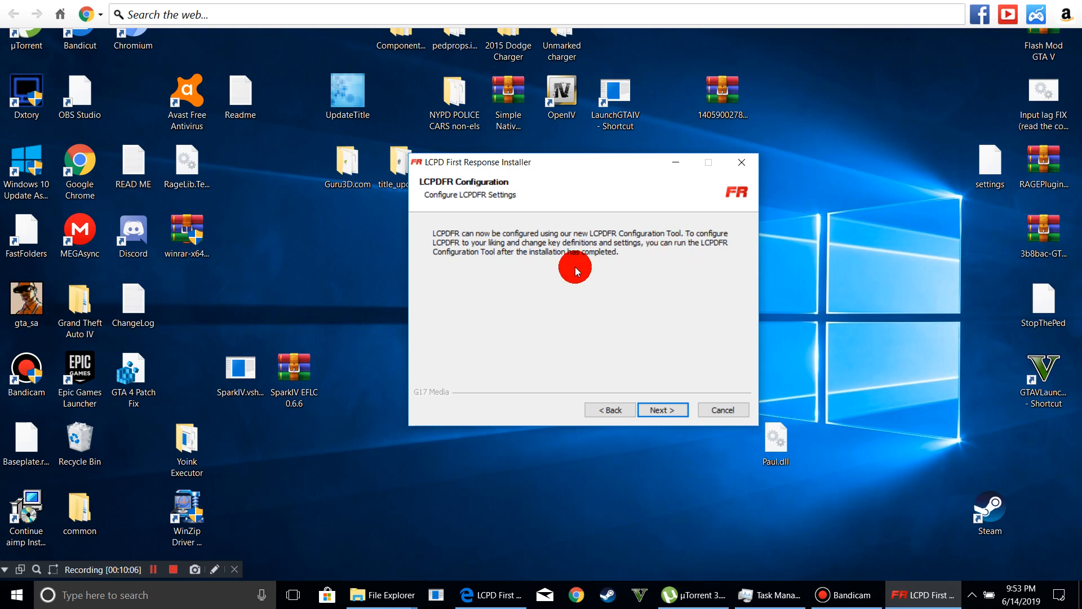
click(663, 410)
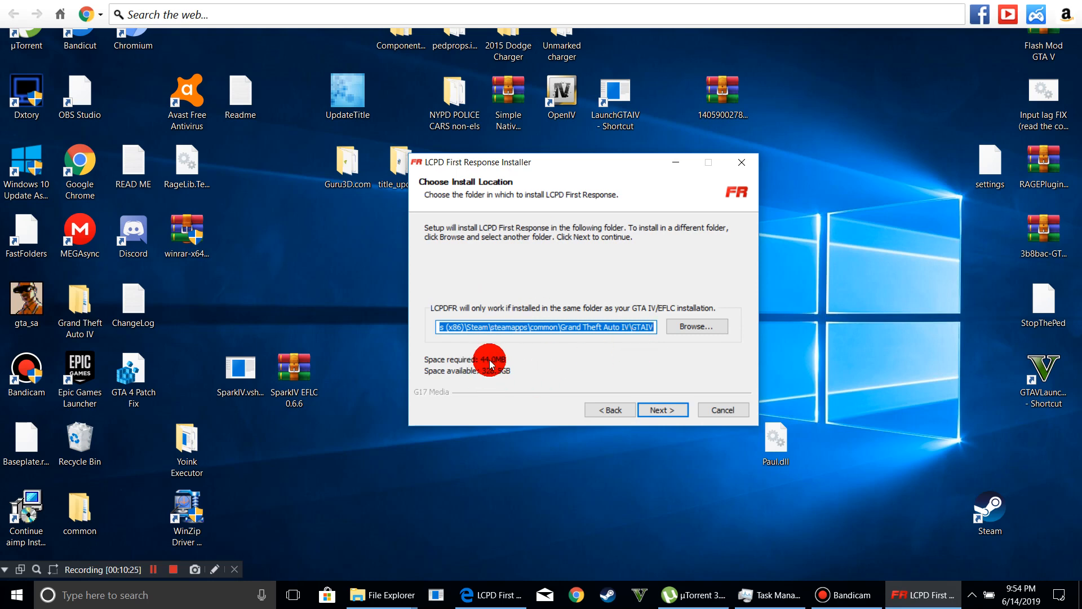
Step: Browse for a different install folder and locate the Steam folder under Program Files (x86)
click(692, 327)
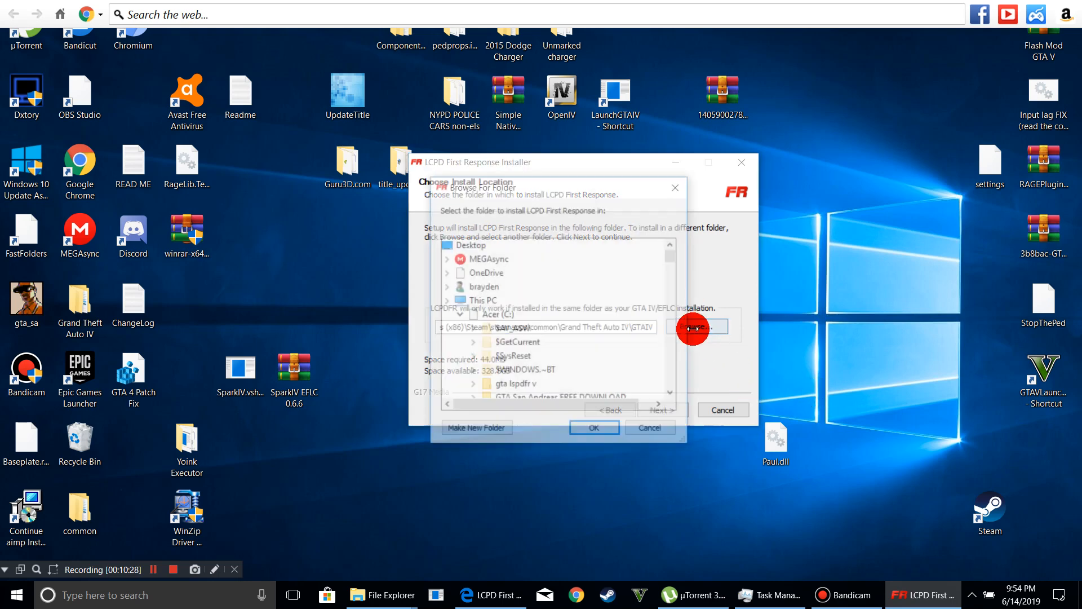
scroll(506, 342, down, 5)
scroll(542, 372, down, 1)
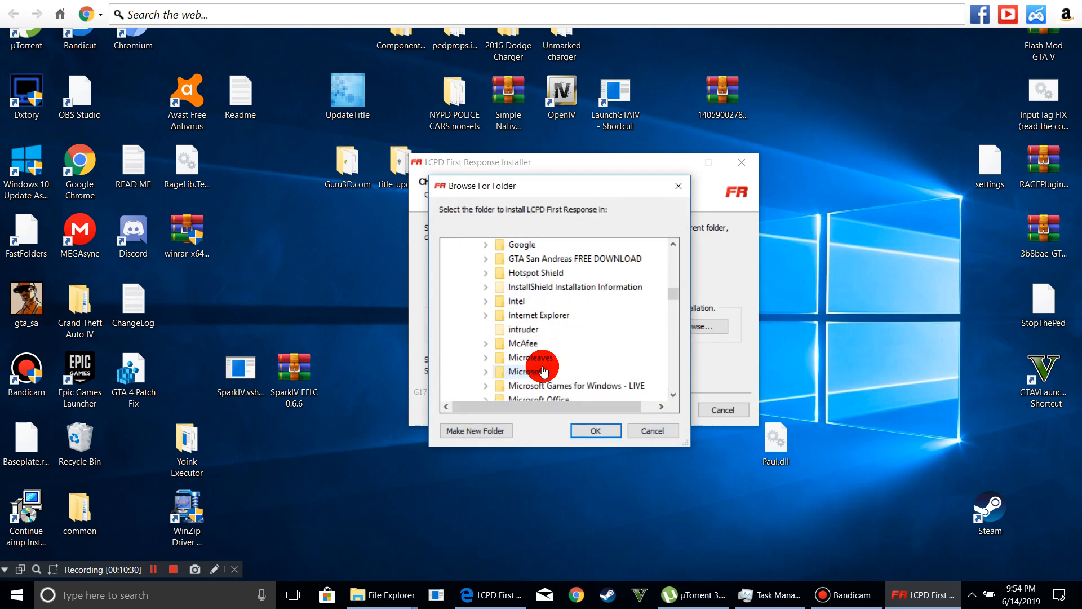
scroll(542, 368, up, 7)
click(535, 346)
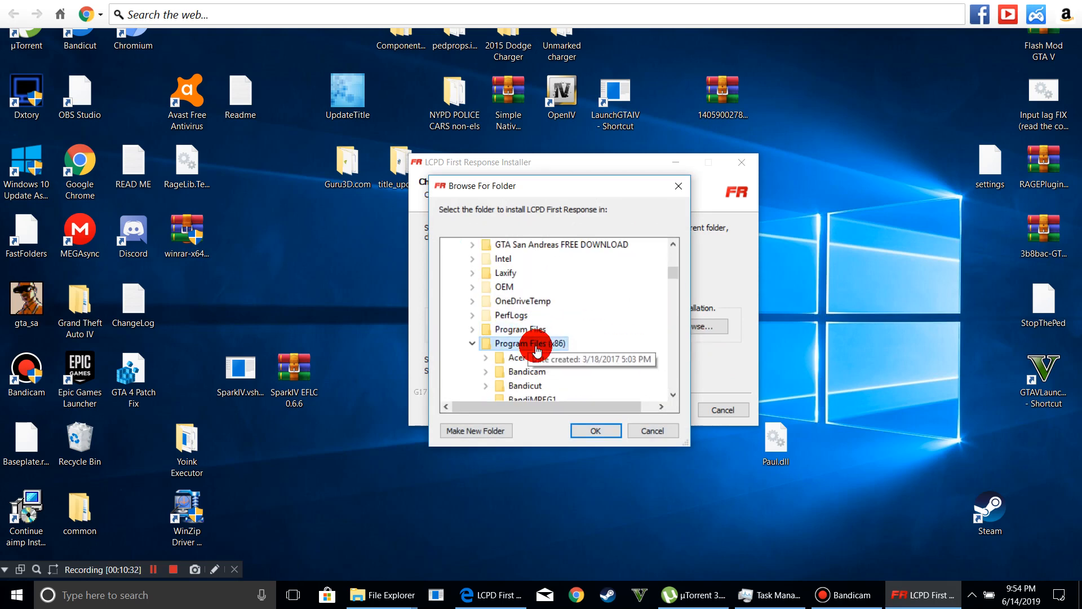
scroll(537, 351, down, 12)
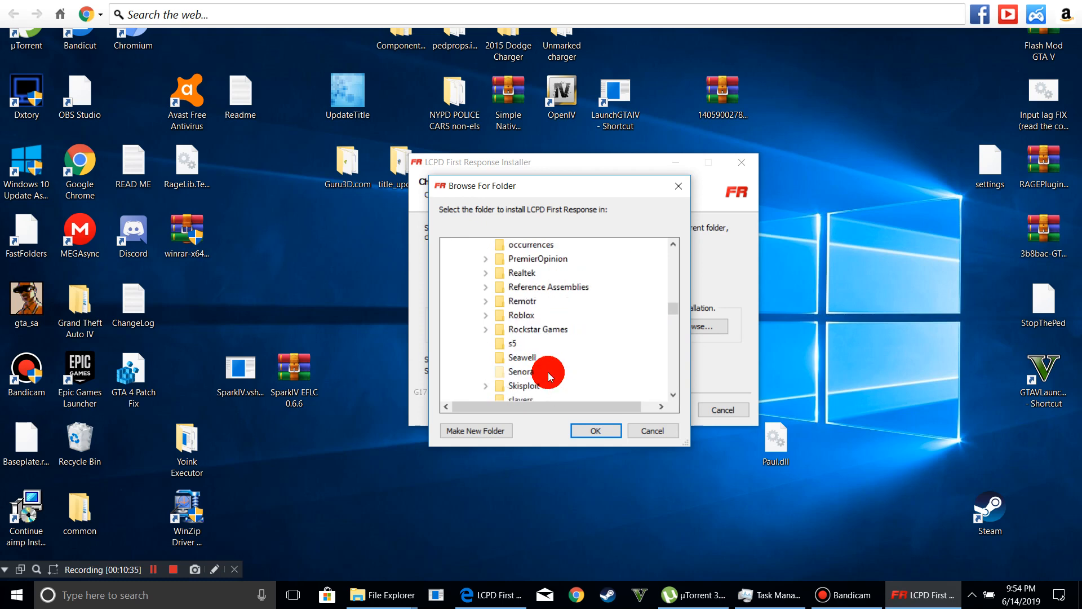
scroll(549, 374, down, 4)
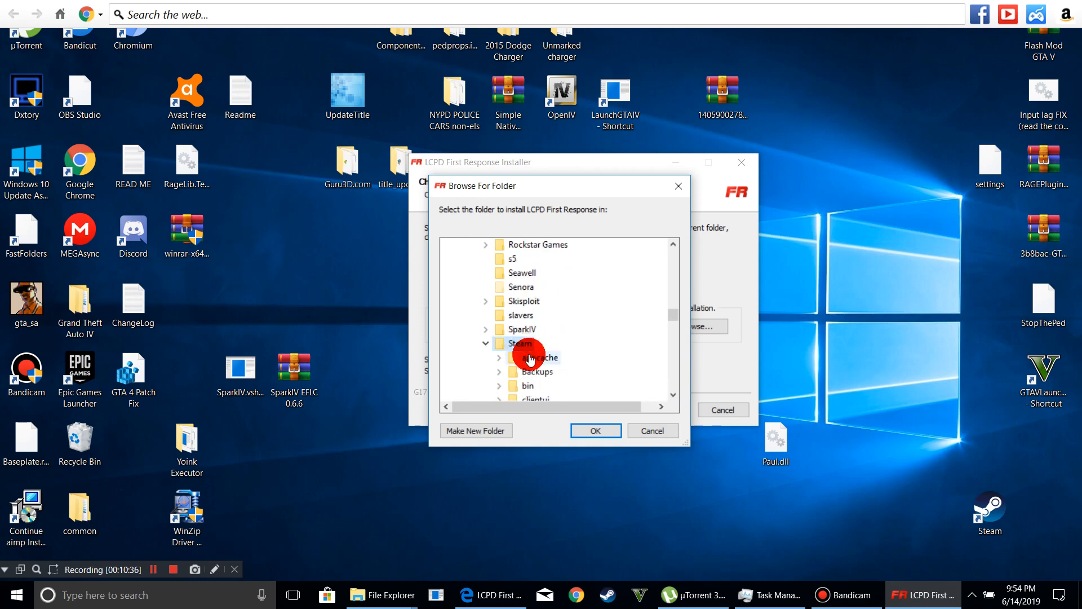
Step: Choose the GTAIV folder under steamapps > common > Grand Theft Auto IV as the install location
scroll(533, 367, down, 3)
click(545, 358)
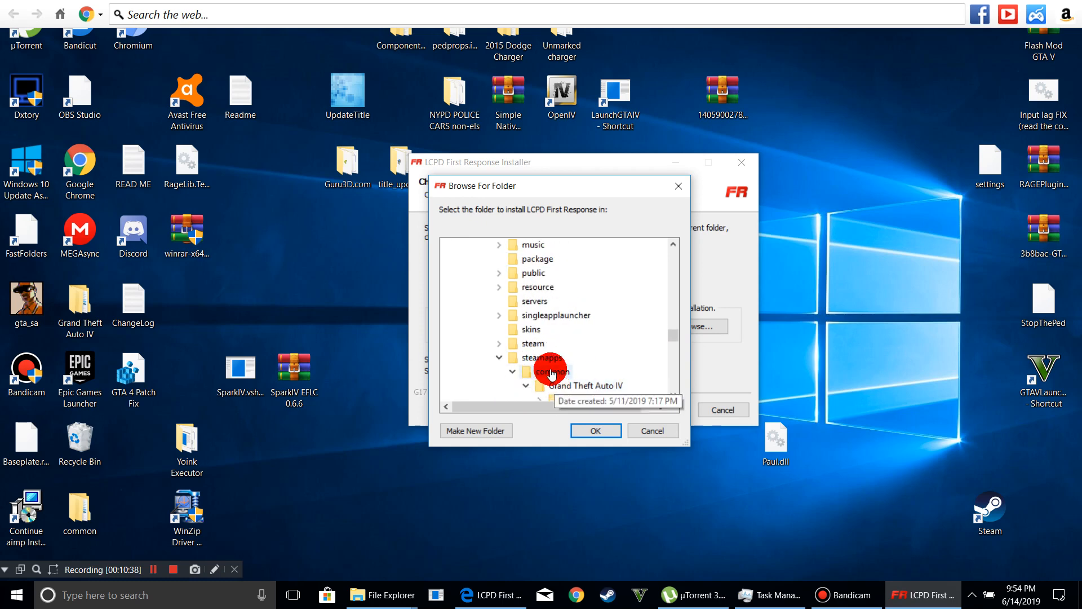
scroll(544, 361, down, 1)
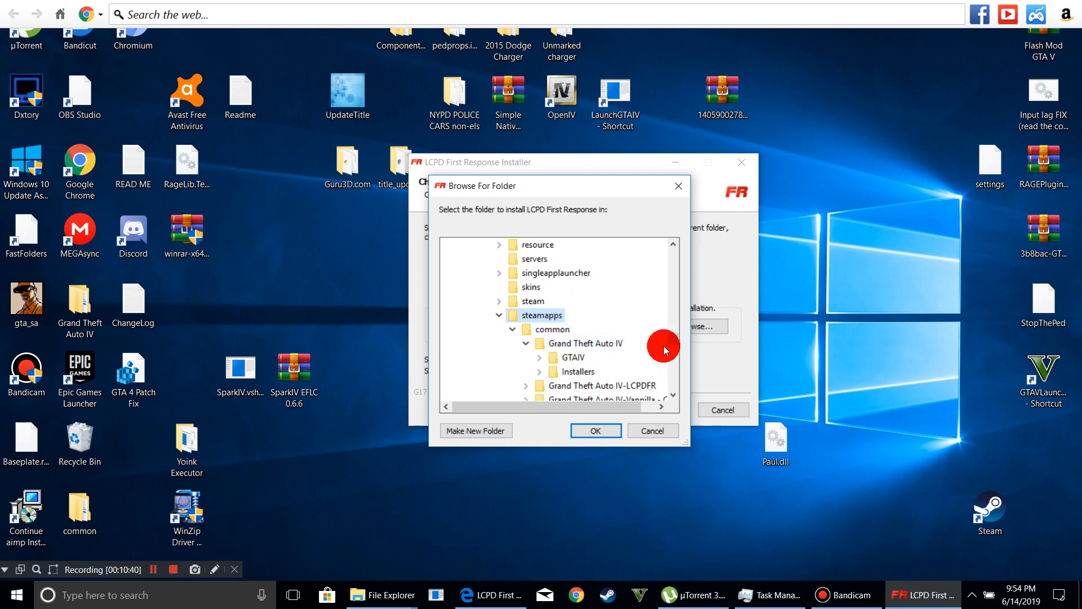
scroll(581, 358, down, 1)
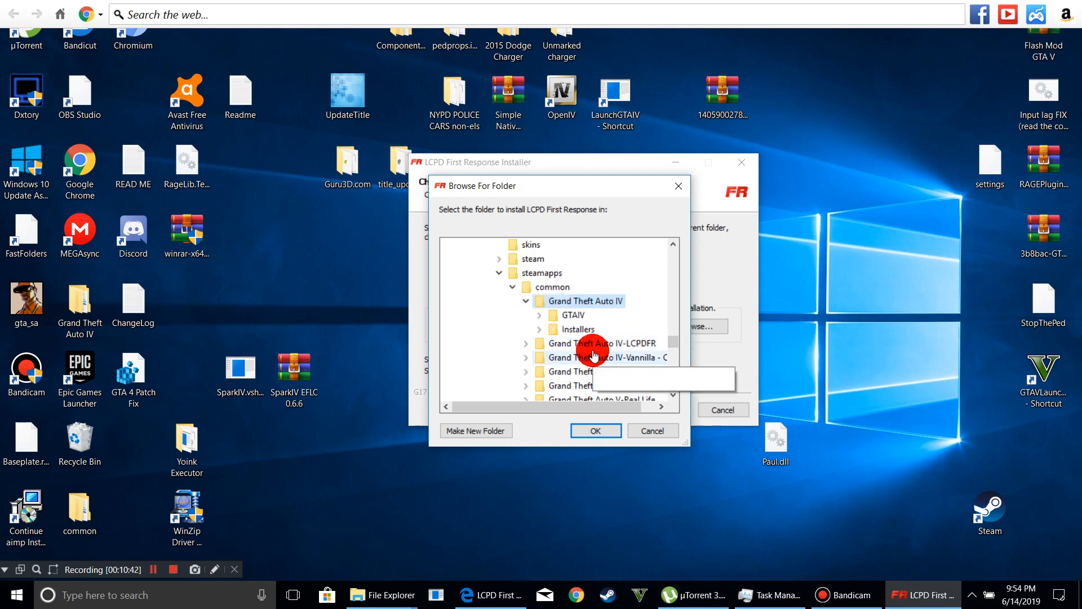
click(572, 316)
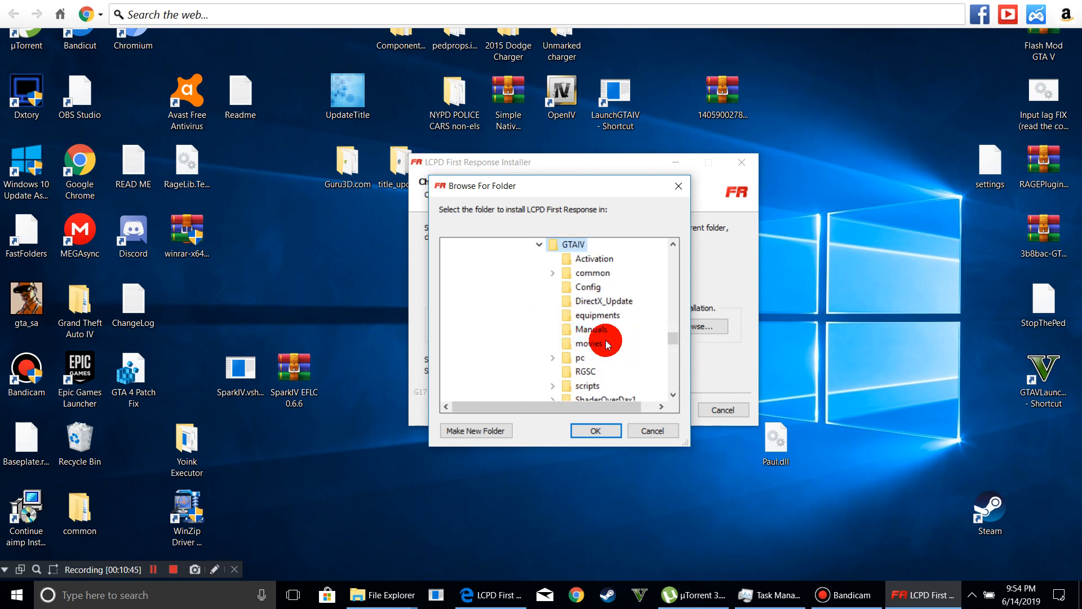
scroll(604, 339, up, 2)
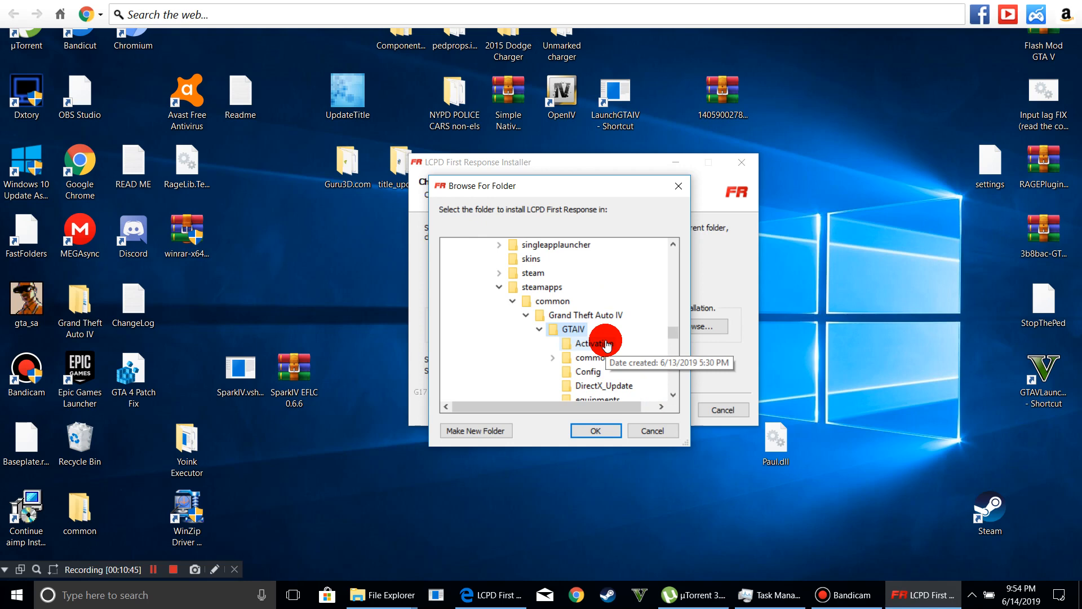
click(597, 430)
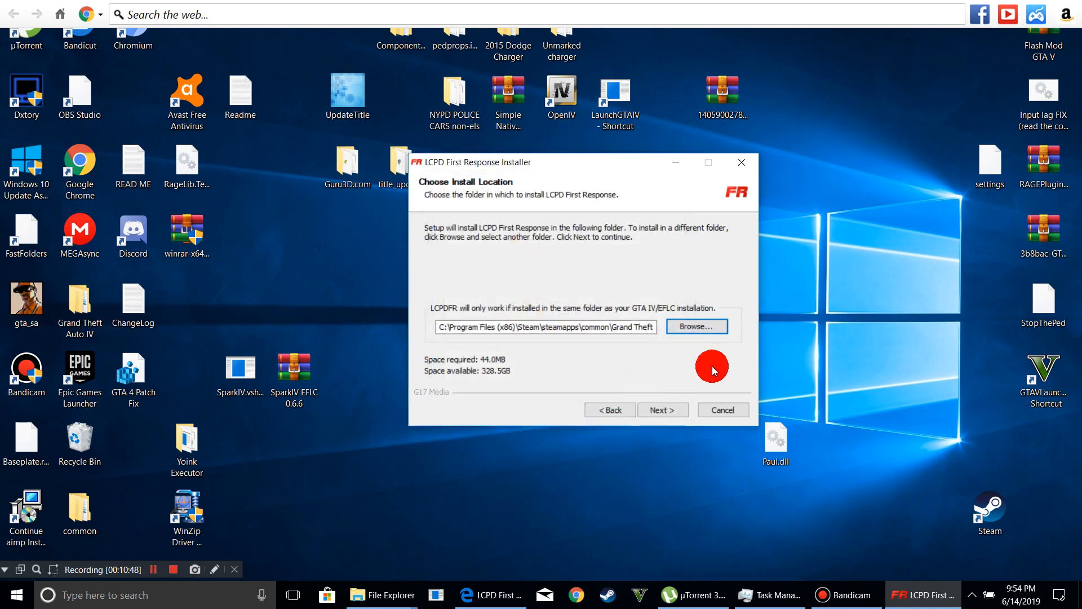
Step: Install LCPD First Response in the chosen location and move the installer window aside
click(686, 405)
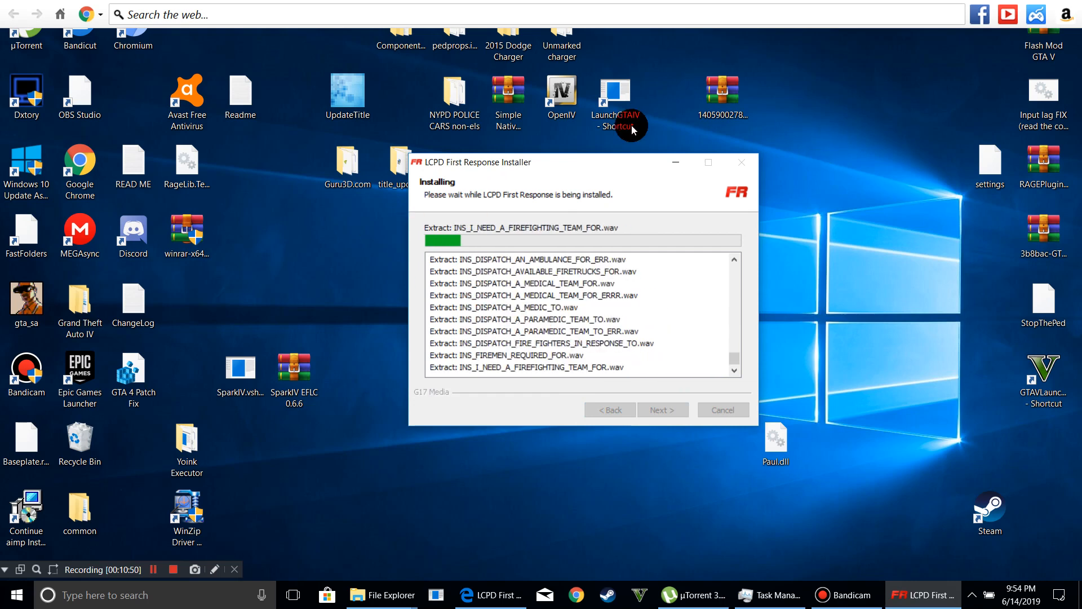
click(561, 177)
drag(561, 176, 498, 169)
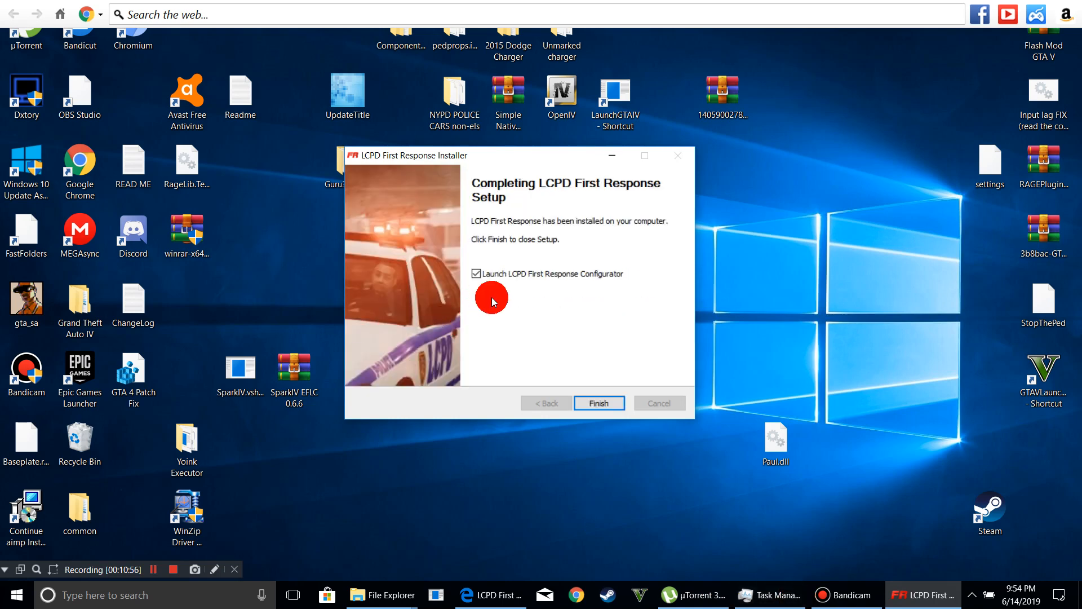
Step: Switch to the GTAIV folder in File Explorer, look through its contents, and open the LCPD First Response subfolder
click(389, 595)
click(338, 510)
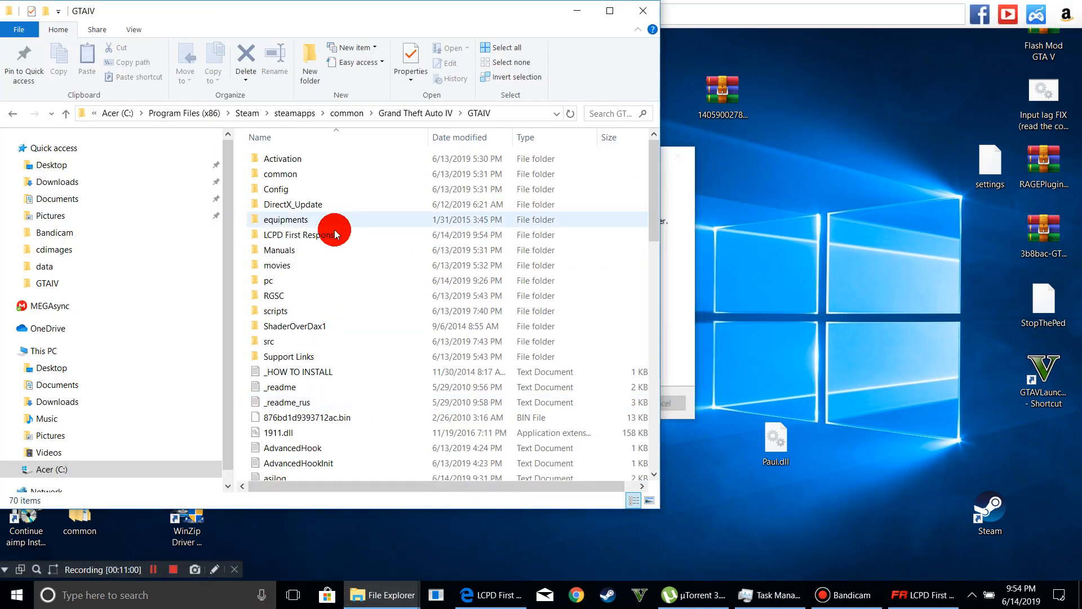
scroll(363, 338, down, 13)
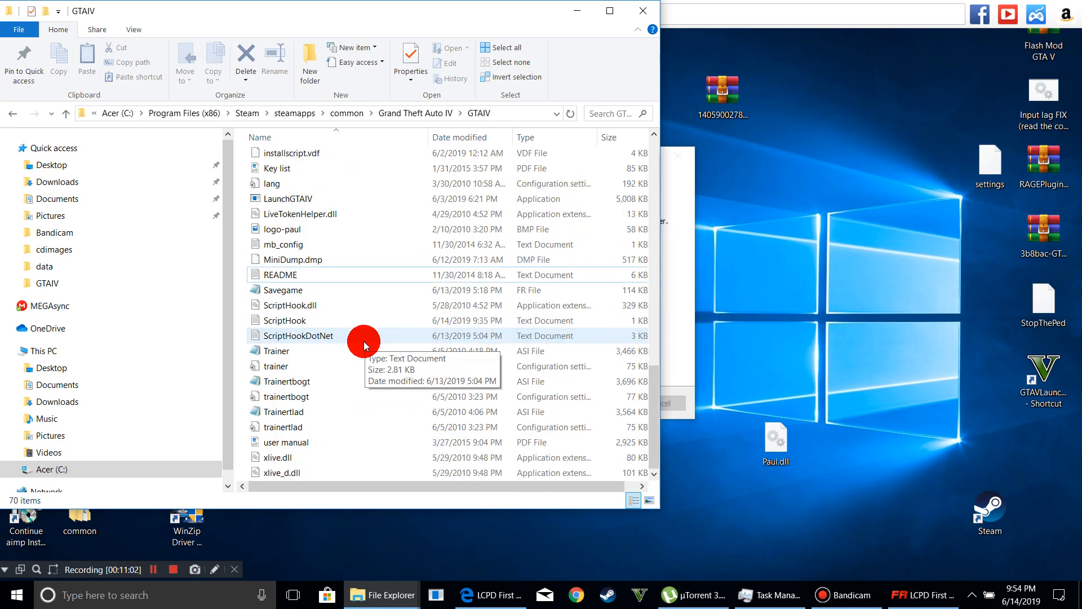
scroll(361, 346, up, 12)
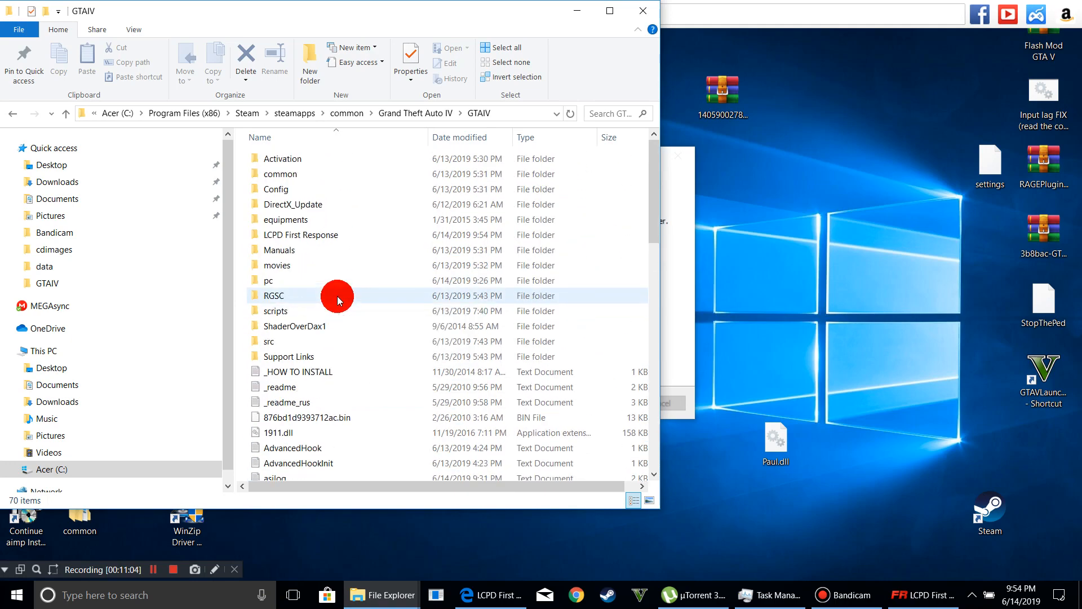
double_click(314, 235)
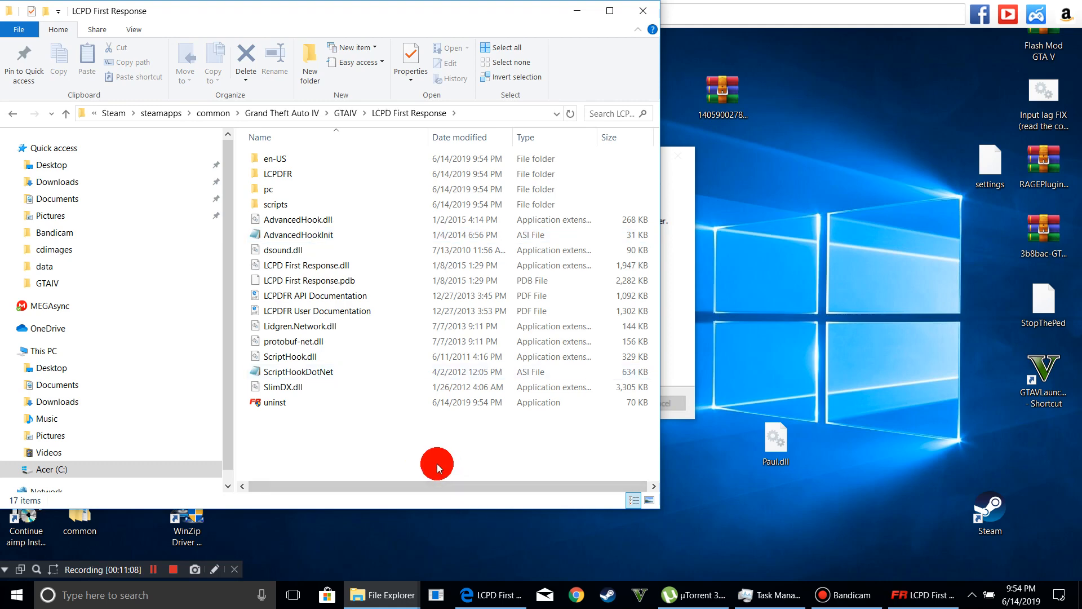
Step: Delete all the files and folders inside the LCPD First Response subfolder
drag(437, 464, 374, 151)
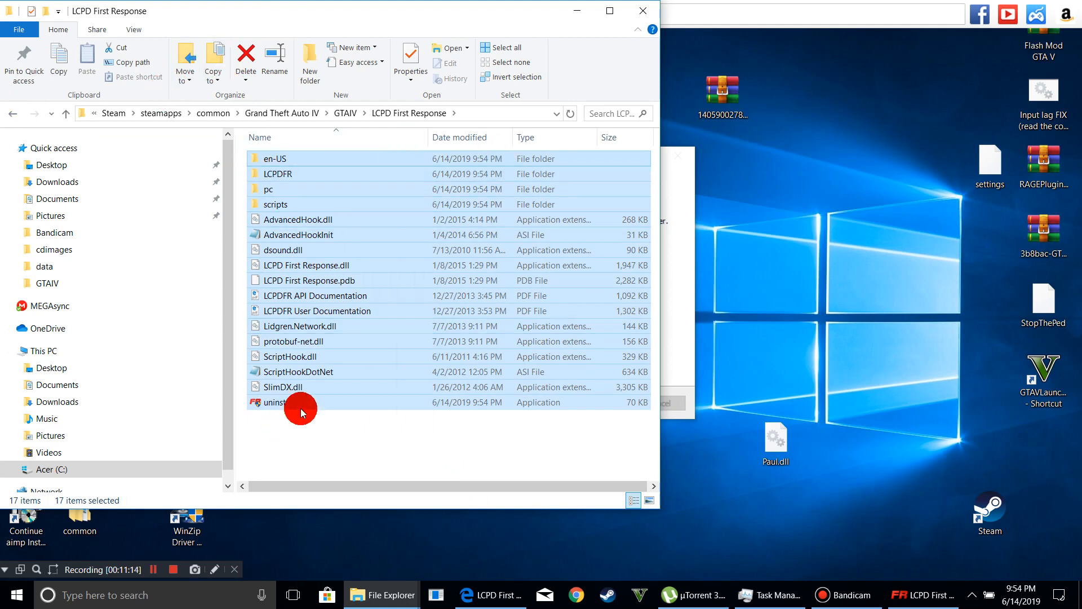
click(305, 441)
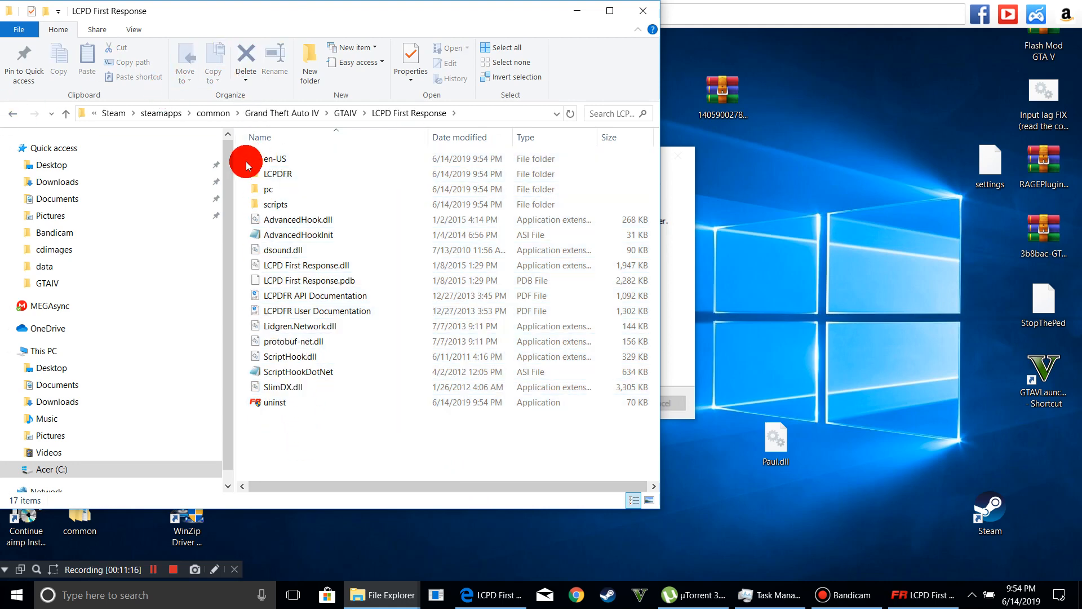
drag(244, 164, 467, 503)
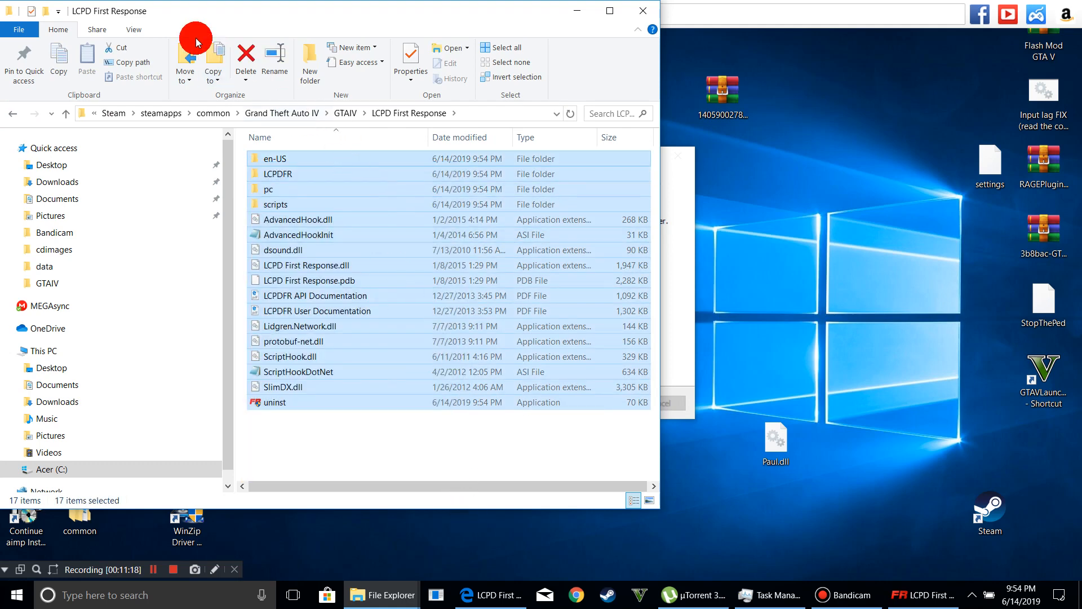
click(237, 58)
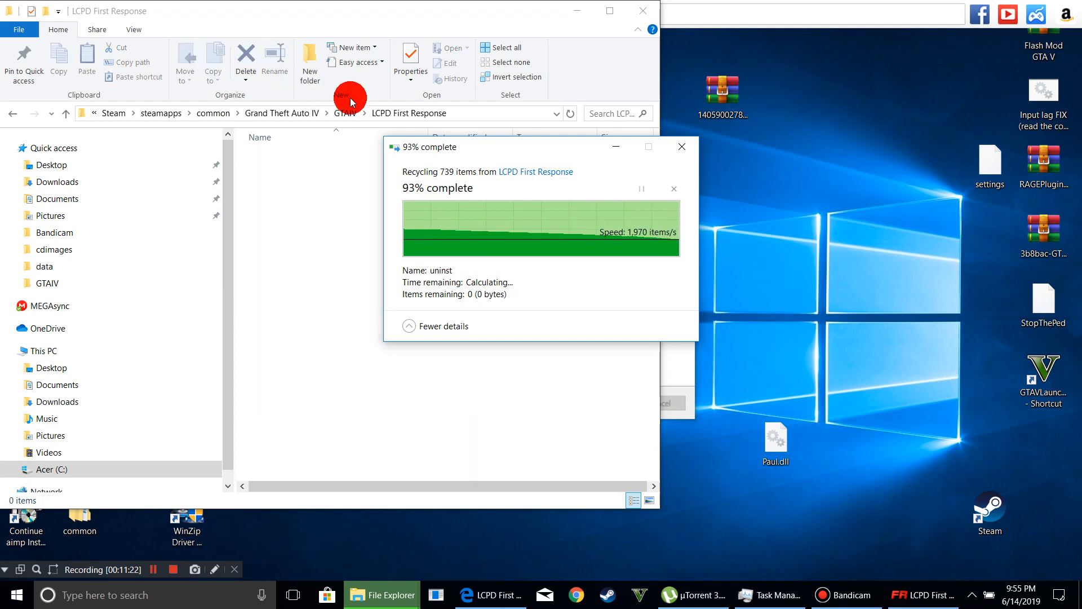
Step: Try to delete the emptied LCPD First Response folder from GTAIV, retry once, cancel, and check inside the folder
click(12, 115)
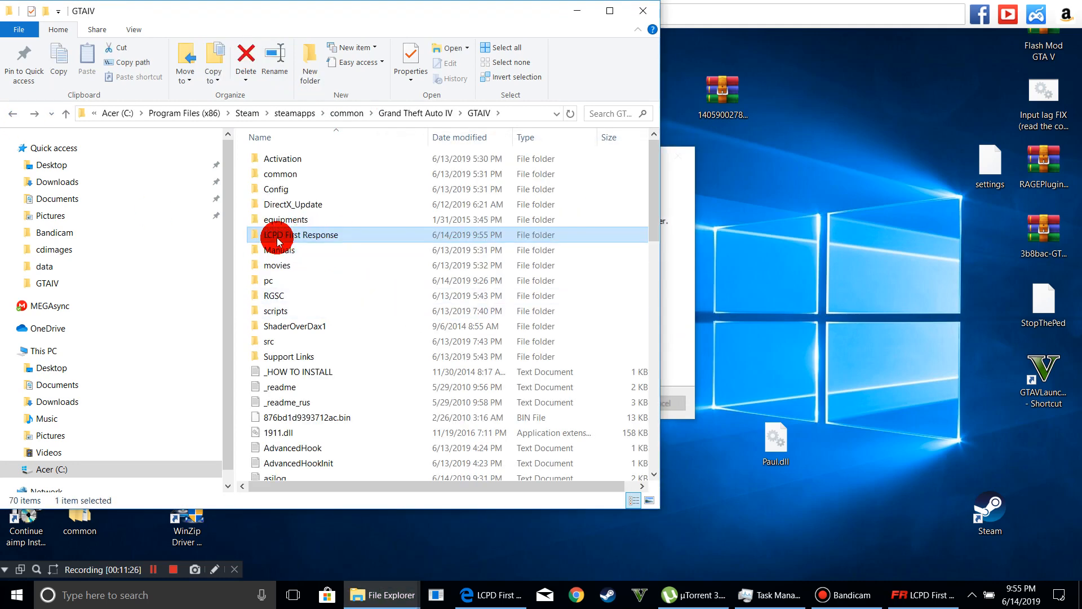
right_click(281, 236)
click(321, 533)
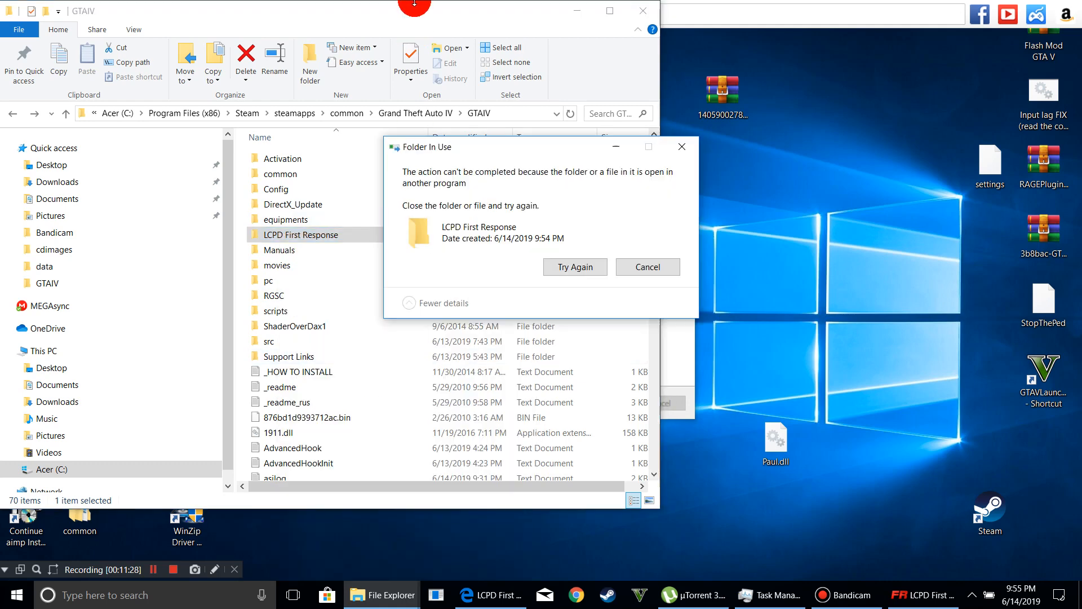
click(573, 276)
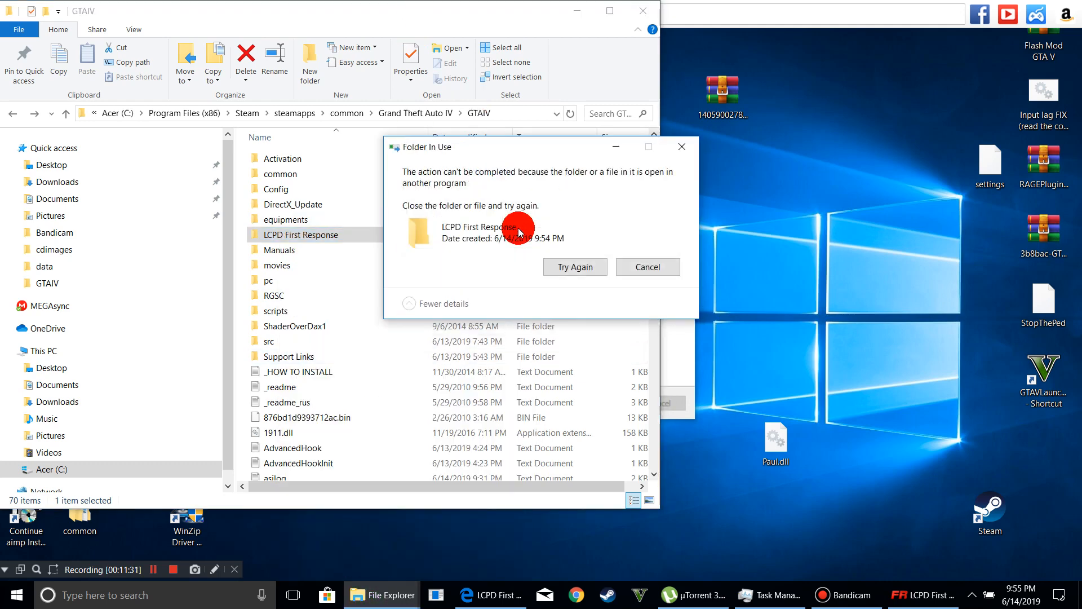
click(628, 273)
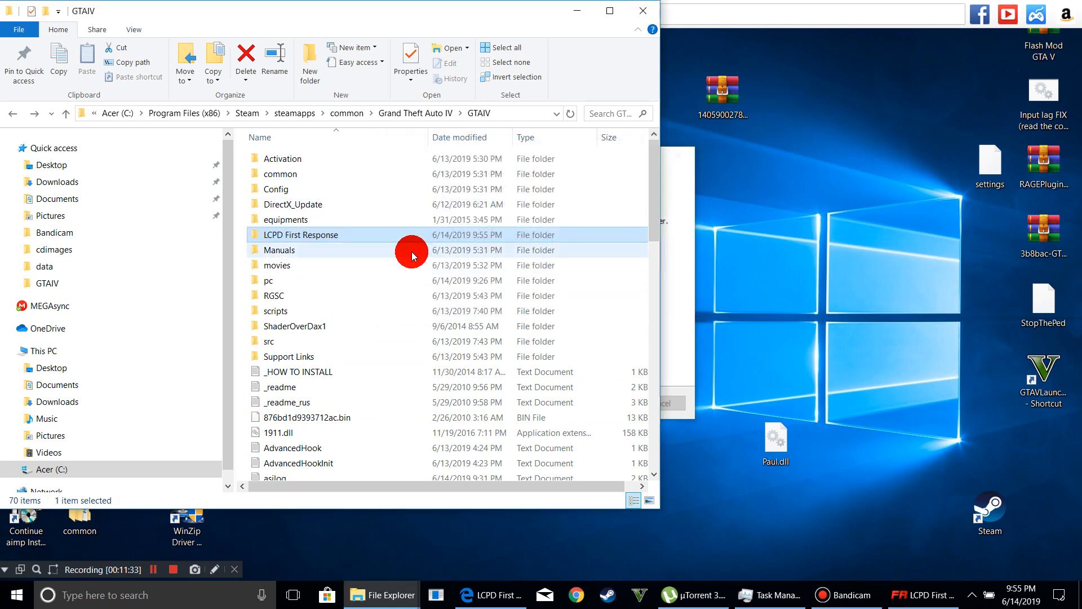
double_click(370, 235)
click(7, 112)
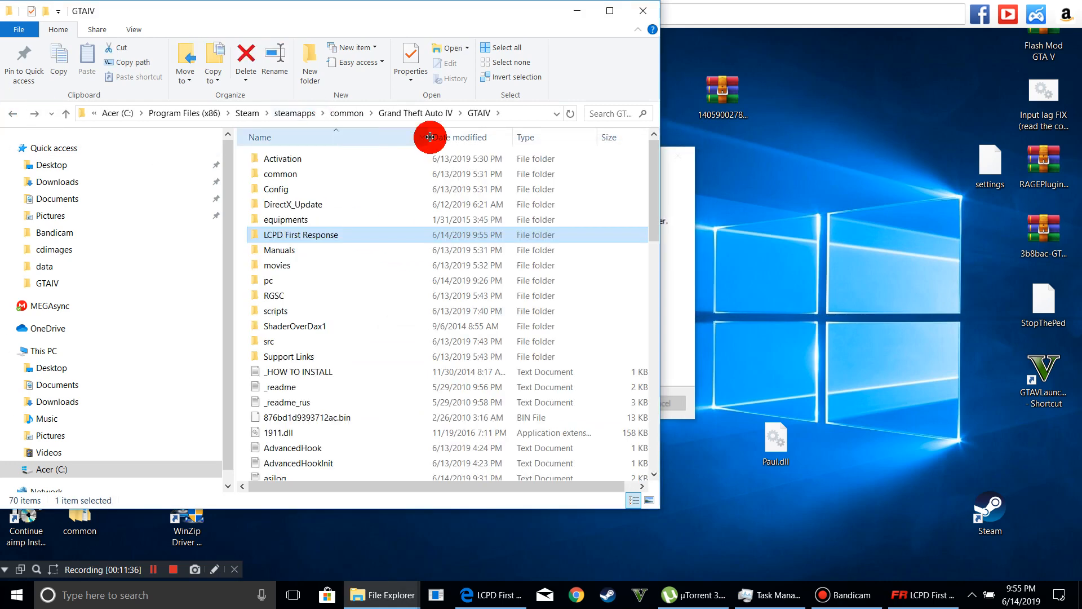
Step: Return to the LCPD First Response installer and finish setup with Launch LCPD First Response Configurator left checked
click(663, 217)
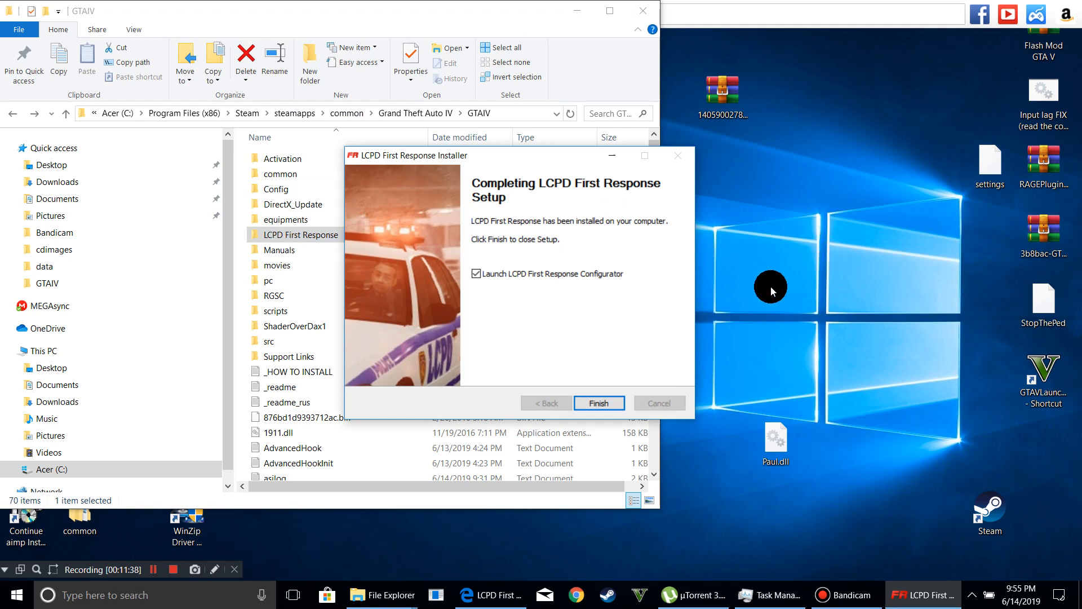
click(599, 403)
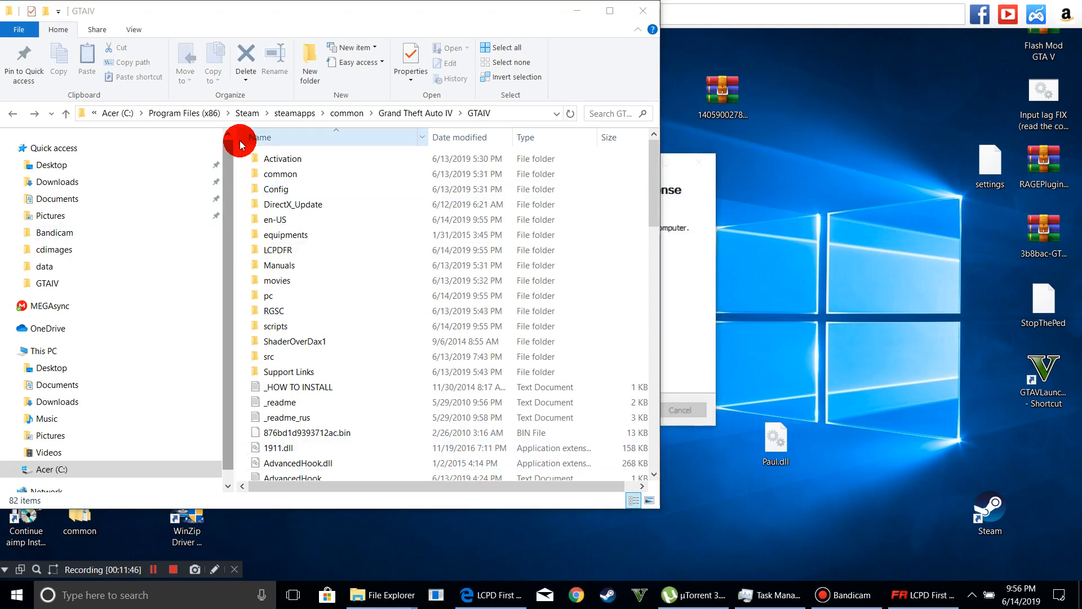
Step: Examine the GTAIV folder and its LCPDFR subfolder for the mod's installed folders, DLLs, documentation and uninstaller
drag(242, 151, 361, 310)
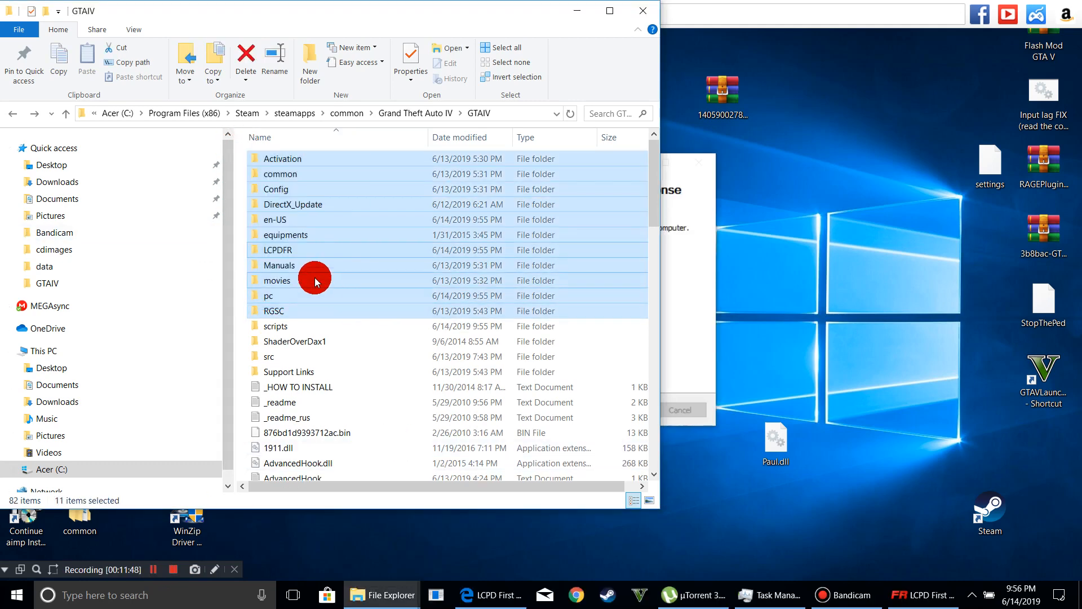
double_click(298, 255)
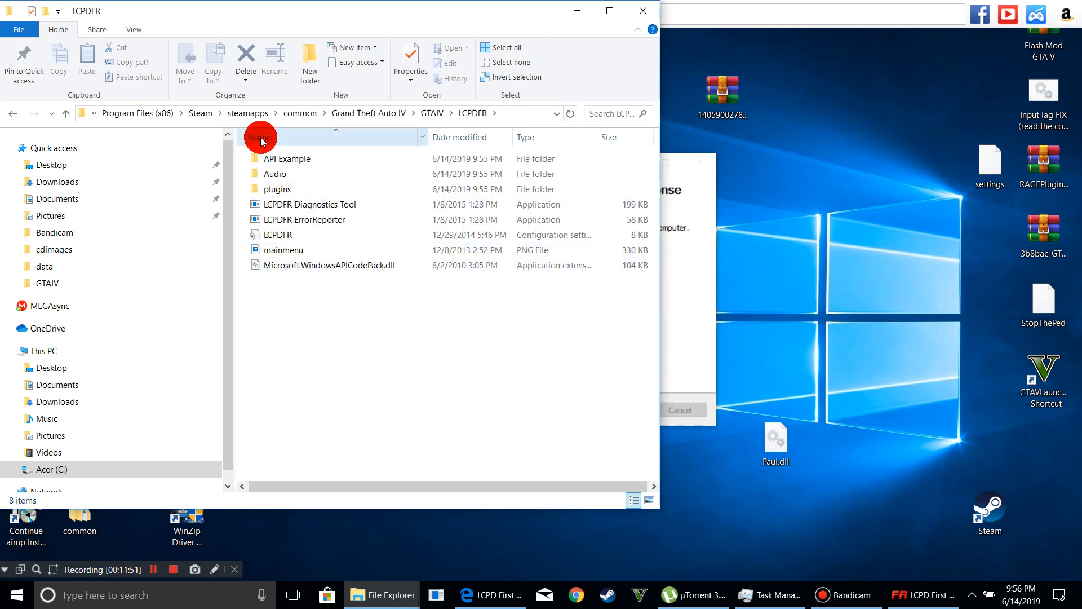
click(12, 113)
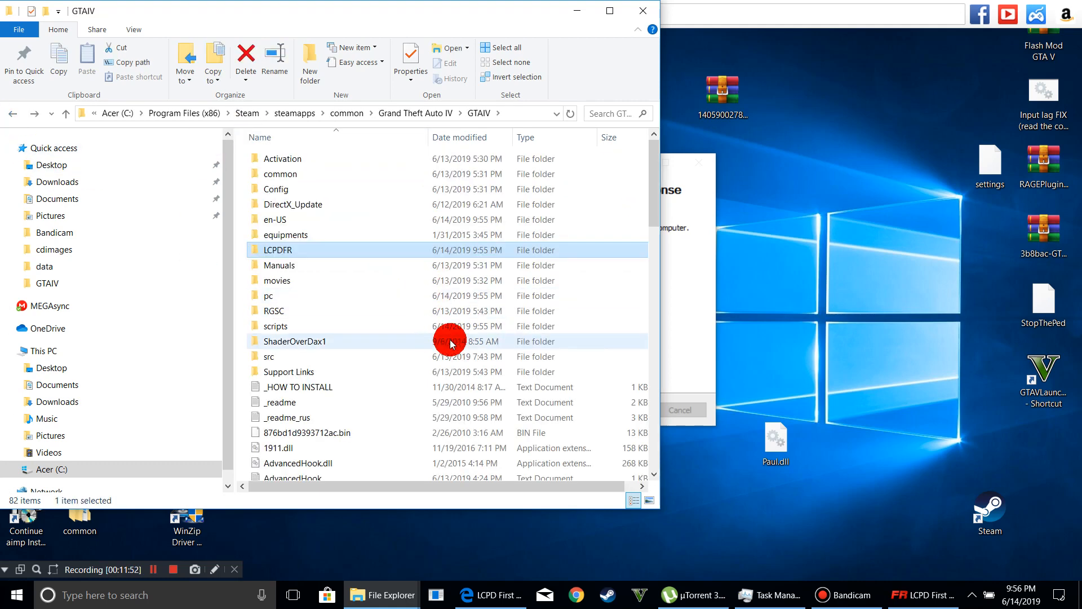
scroll(447, 314, down, 7)
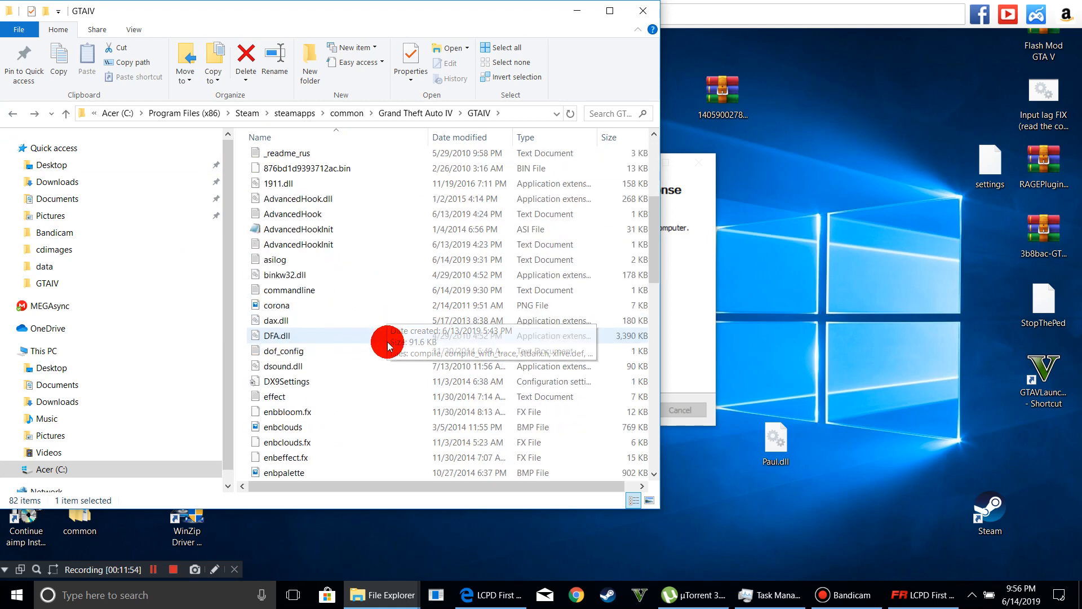
scroll(506, 376, down, 7)
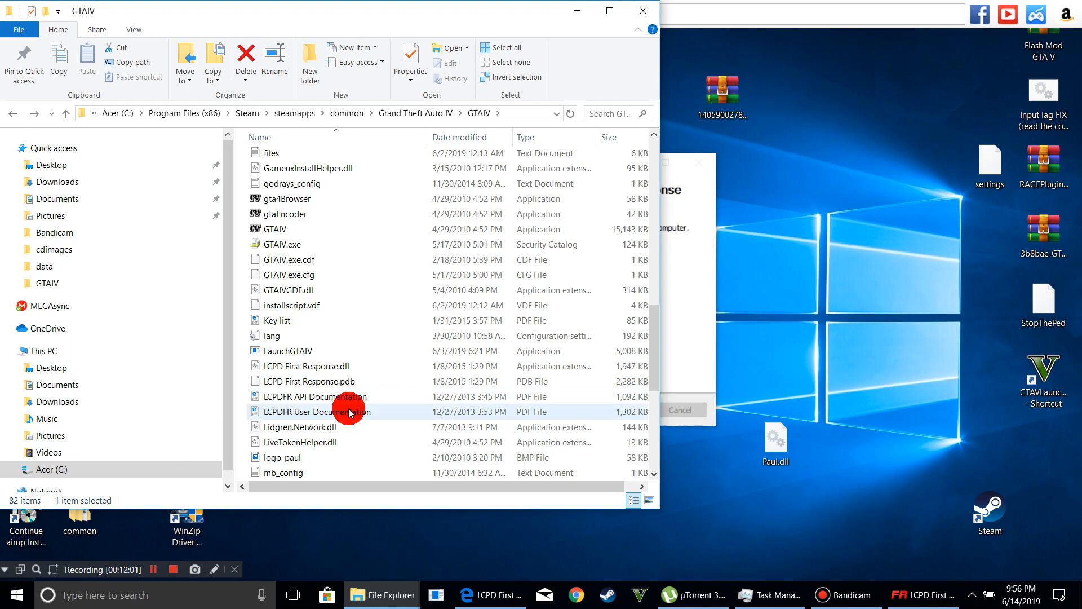
scroll(337, 411, down, 4)
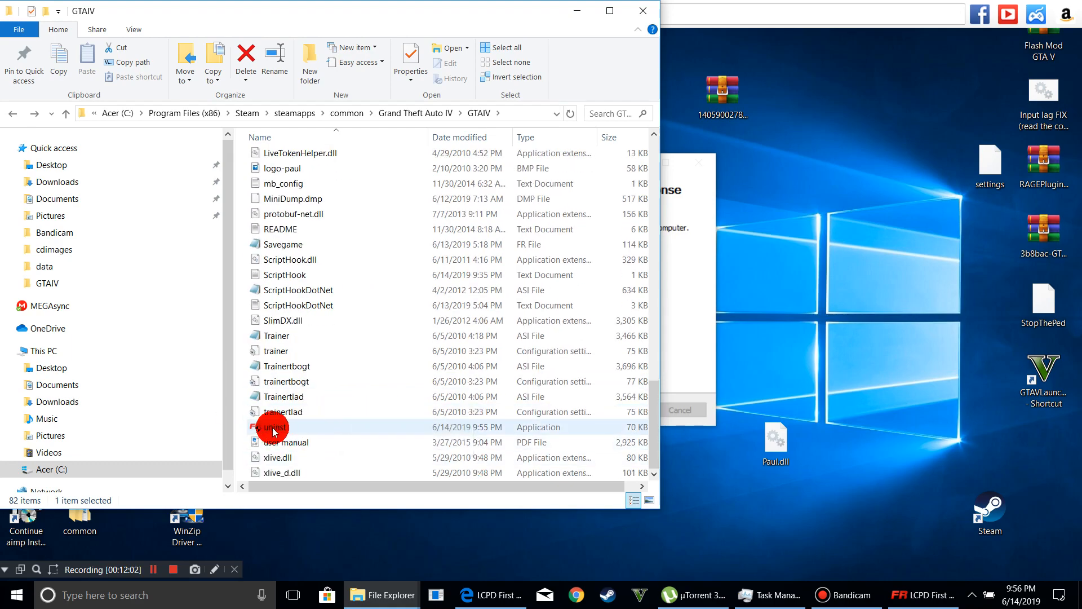
scroll(283, 430, up, 4)
scroll(311, 360, down, 6)
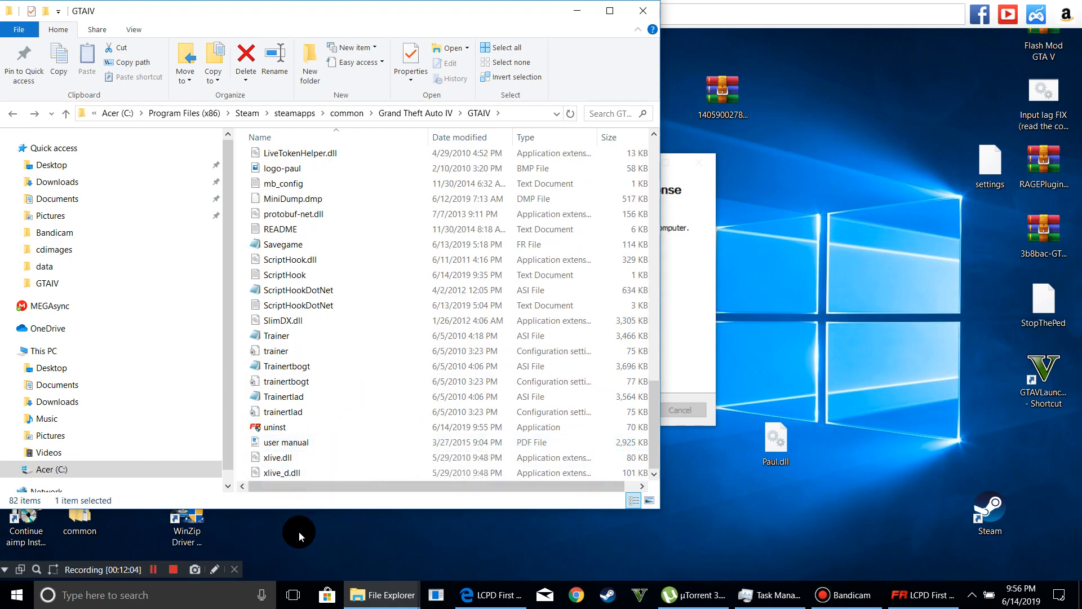
click(215, 569)
drag(250, 428, 313, 430)
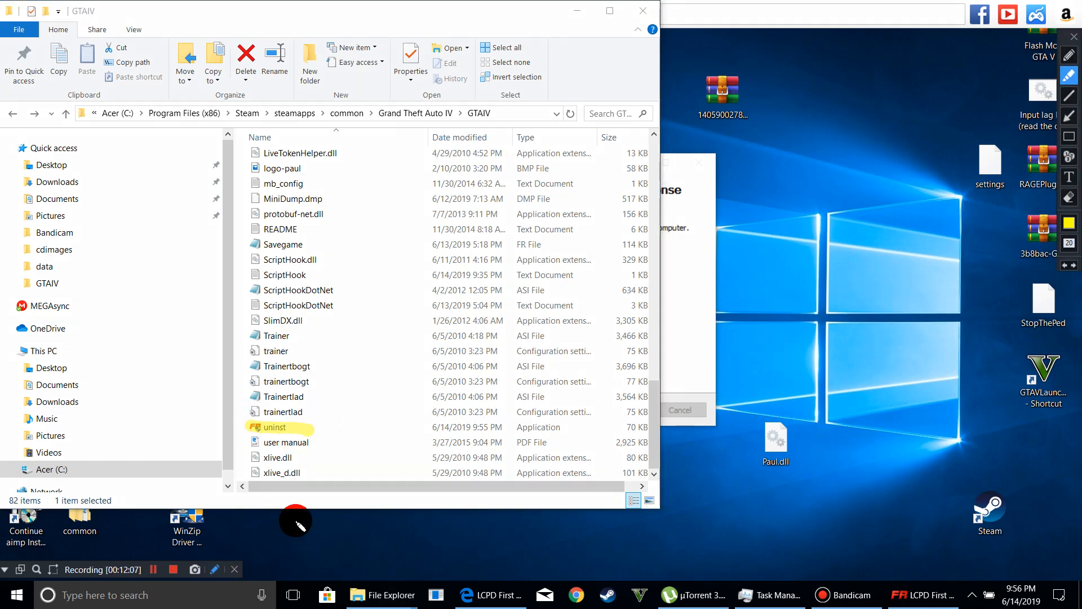
click(215, 569)
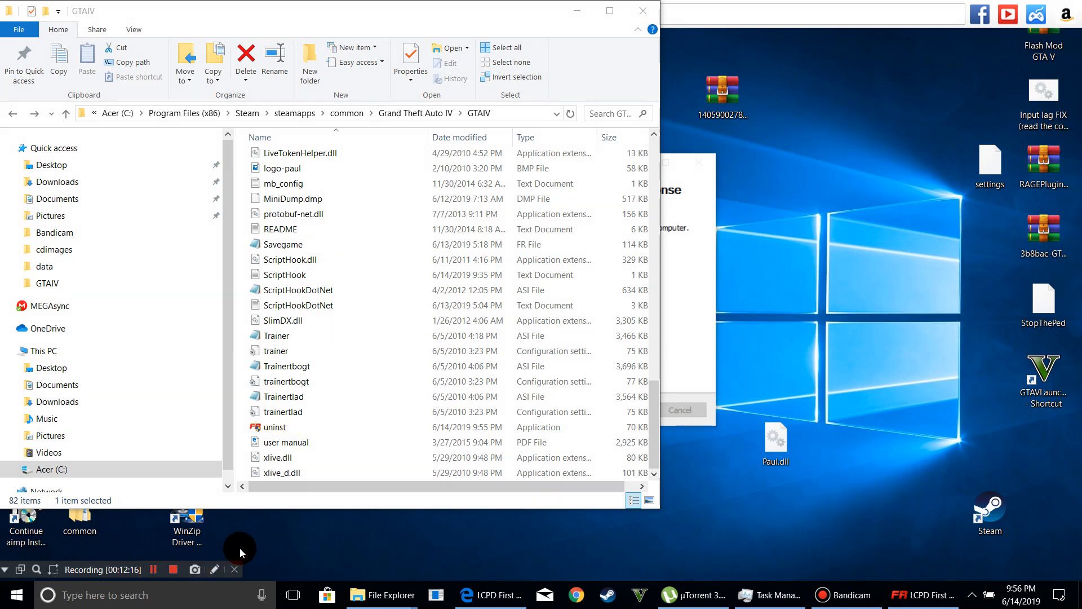
Step: Return to the LCPD First Response installer, finish setup with the Configurator launch enabled, and move the configurator window clear of the file list
click(679, 181)
click(386, 179)
click(698, 198)
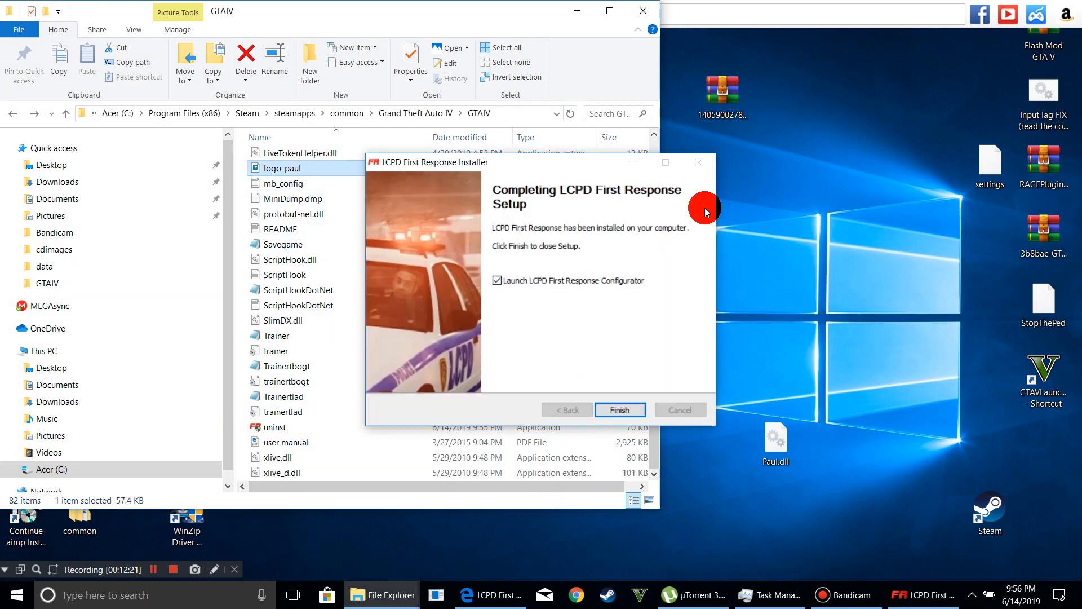
drag(567, 165, 860, 105)
click(914, 347)
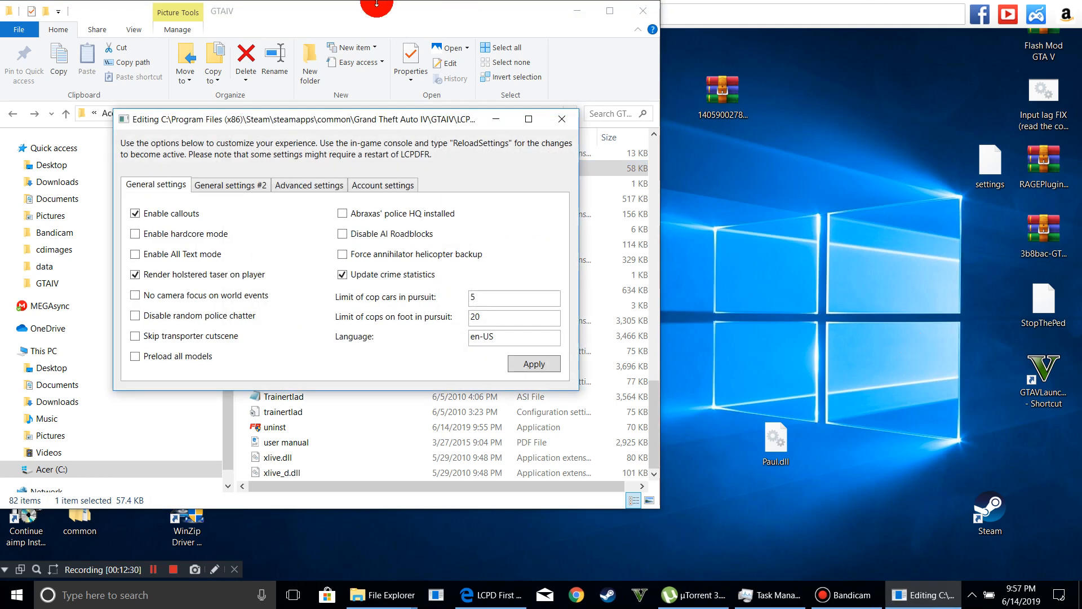
drag(254, 124, 607, 115)
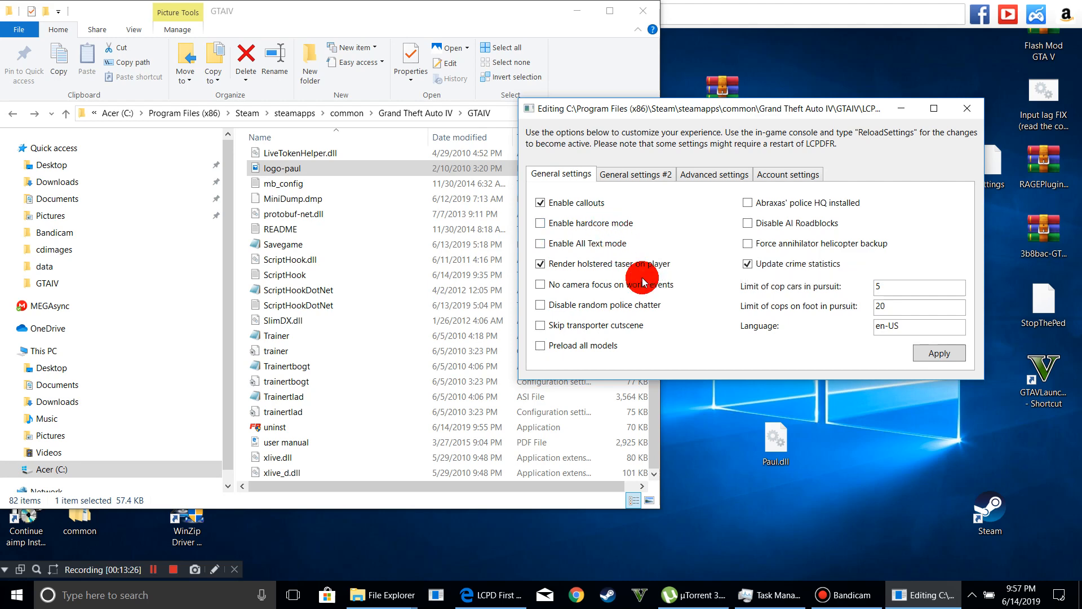
Step: Enable hardcore mode, No camera focus on world events and Skip transporter cutscene in the general settings
mouse_move(641, 268)
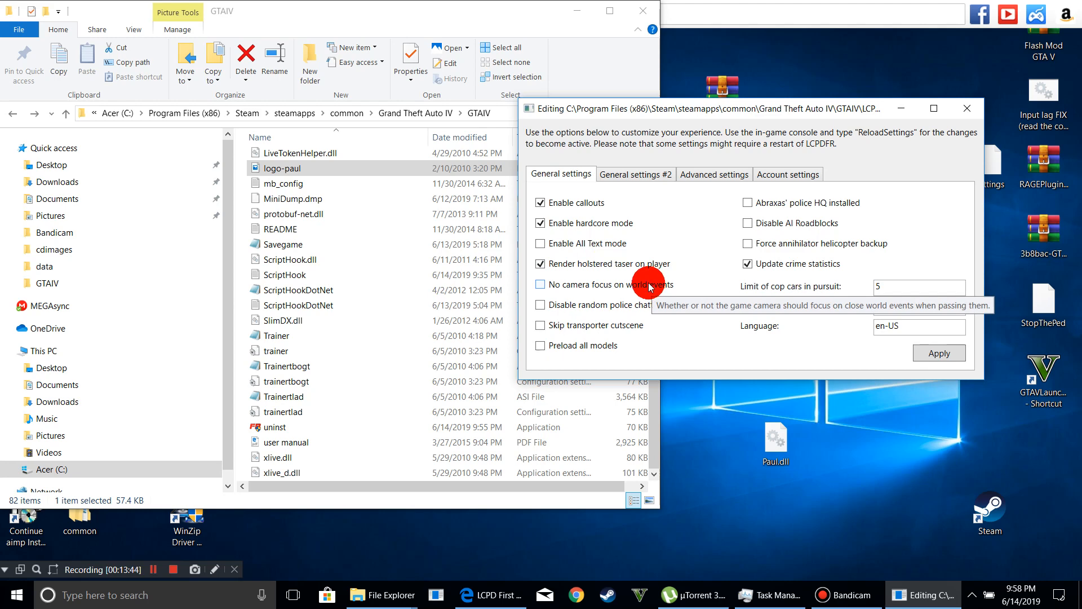
click(656, 288)
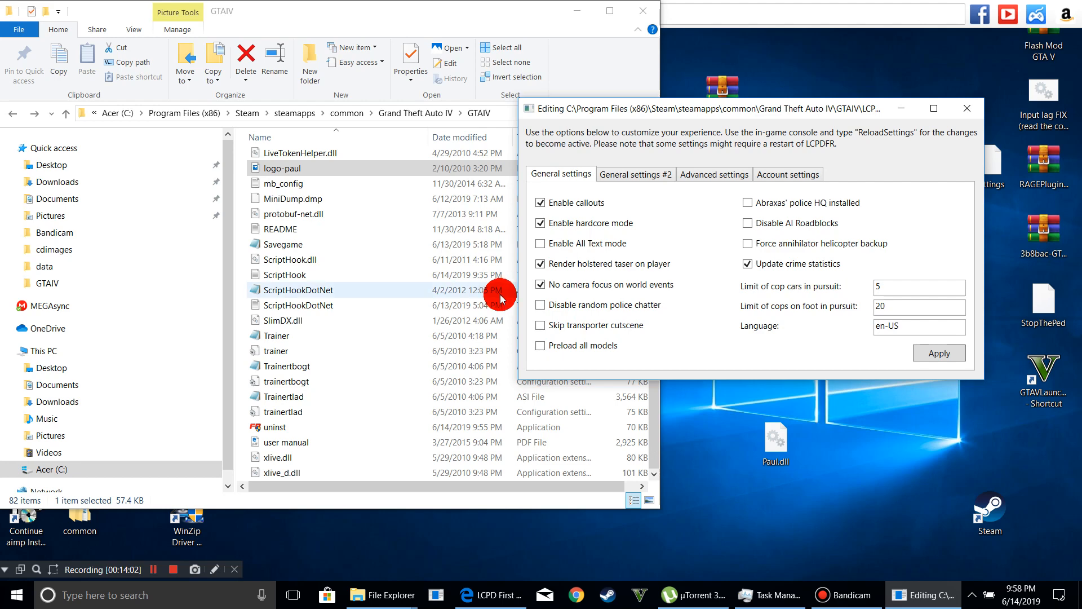
click(599, 326)
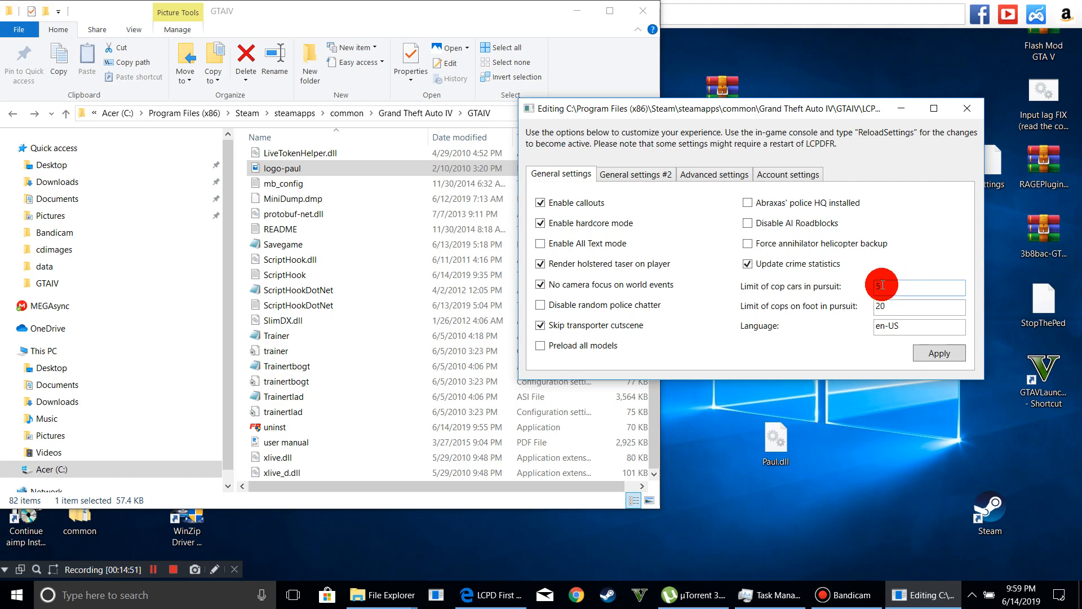
Step: Set the limit of cop cars in pursuit to 10
click(916, 287)
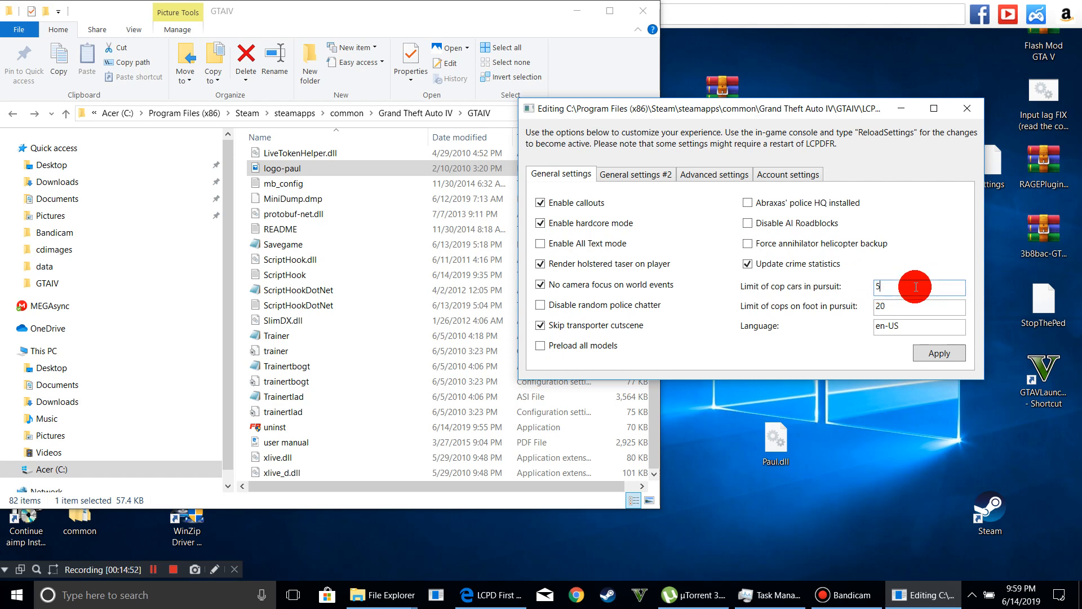
drag(877, 299, 886, 292)
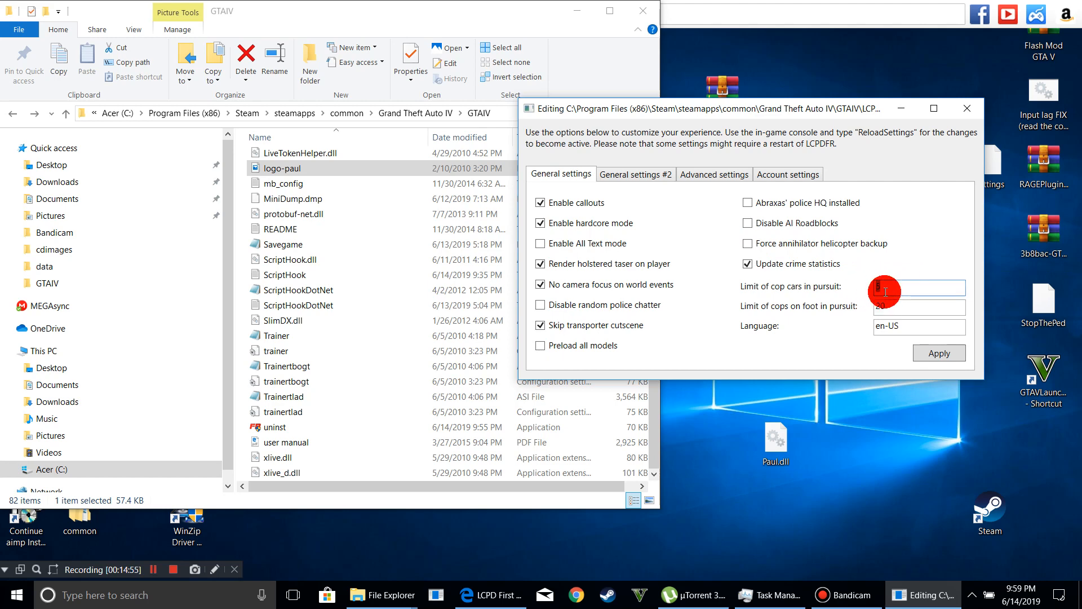
key(BackSpace)
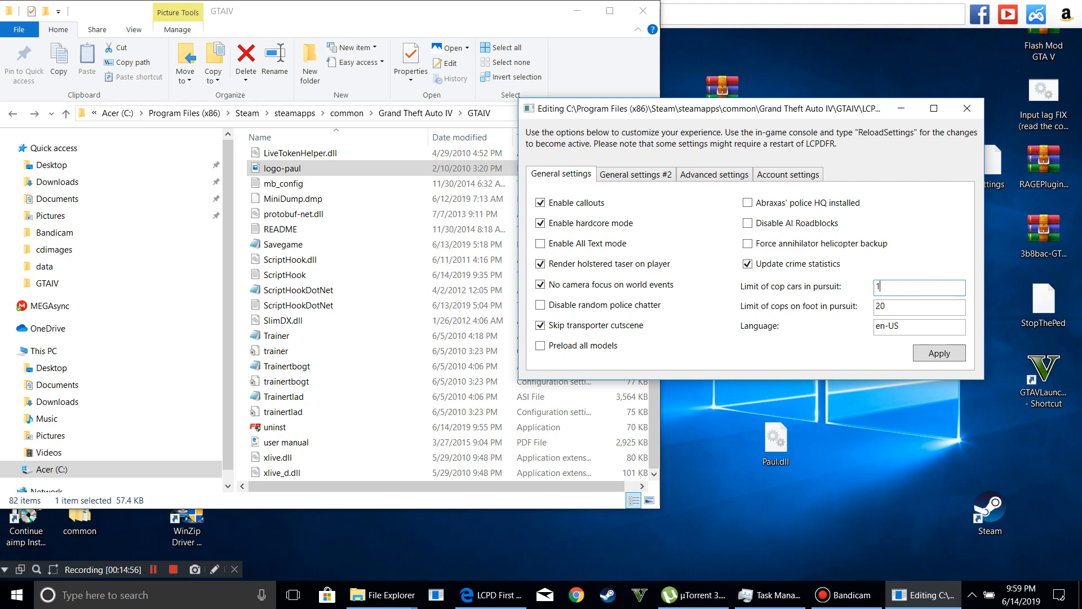
text(15)
key(BackSpace)
text(0)
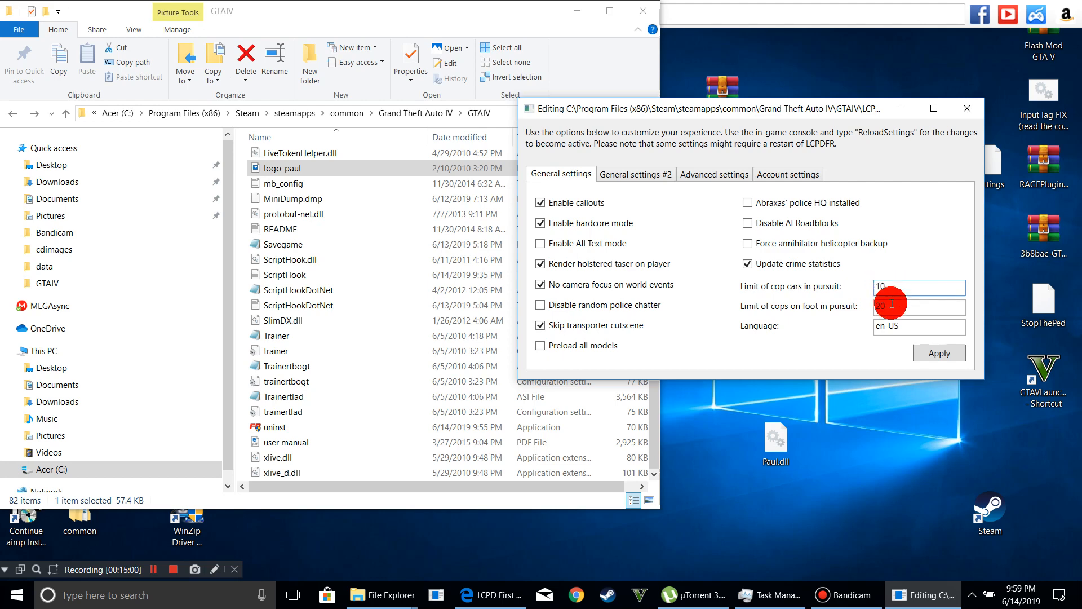
Step: Review the second page of general settings, then the advanced settings' department name, short name and callout multiplier
click(635, 173)
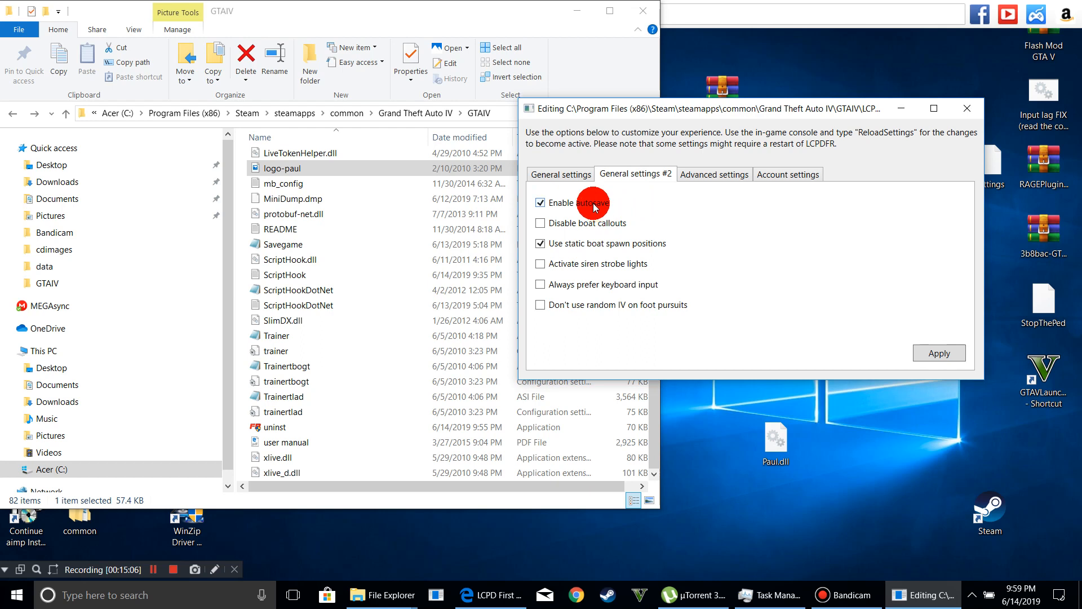
mouse_move(613, 223)
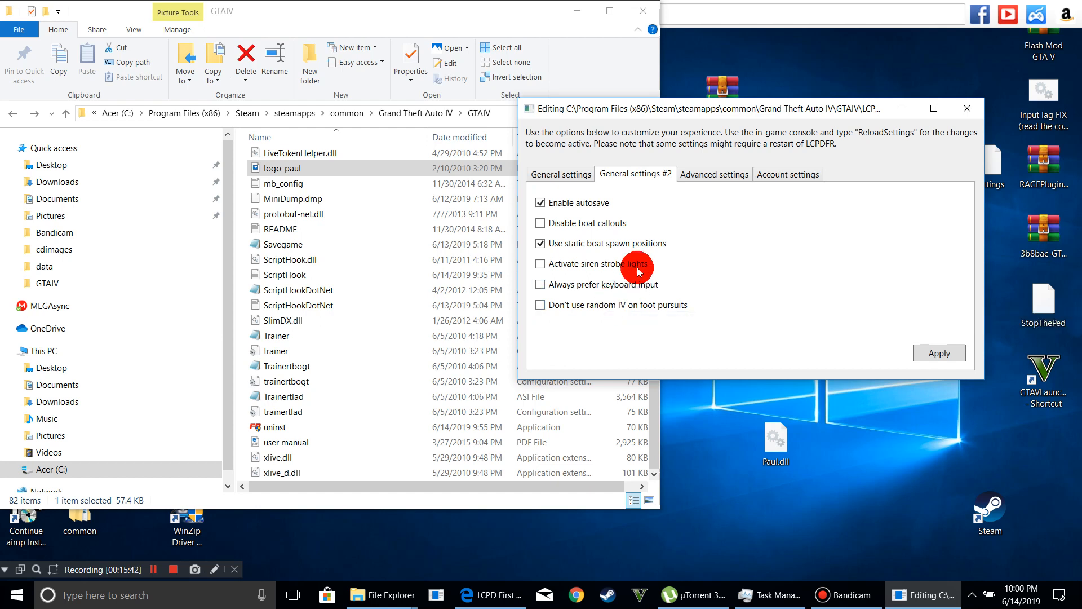
click(692, 179)
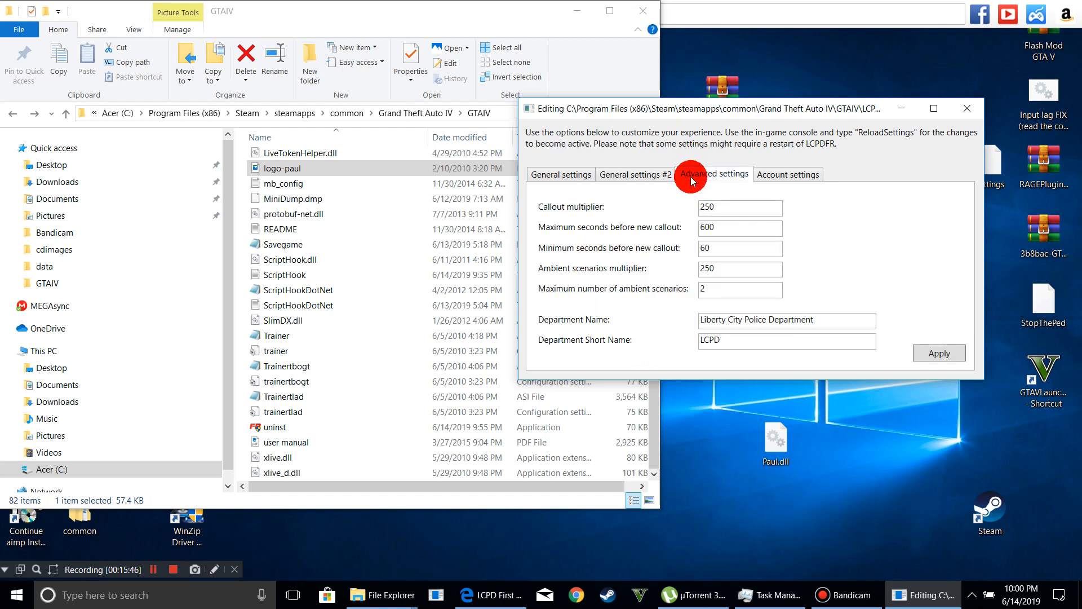
click(807, 324)
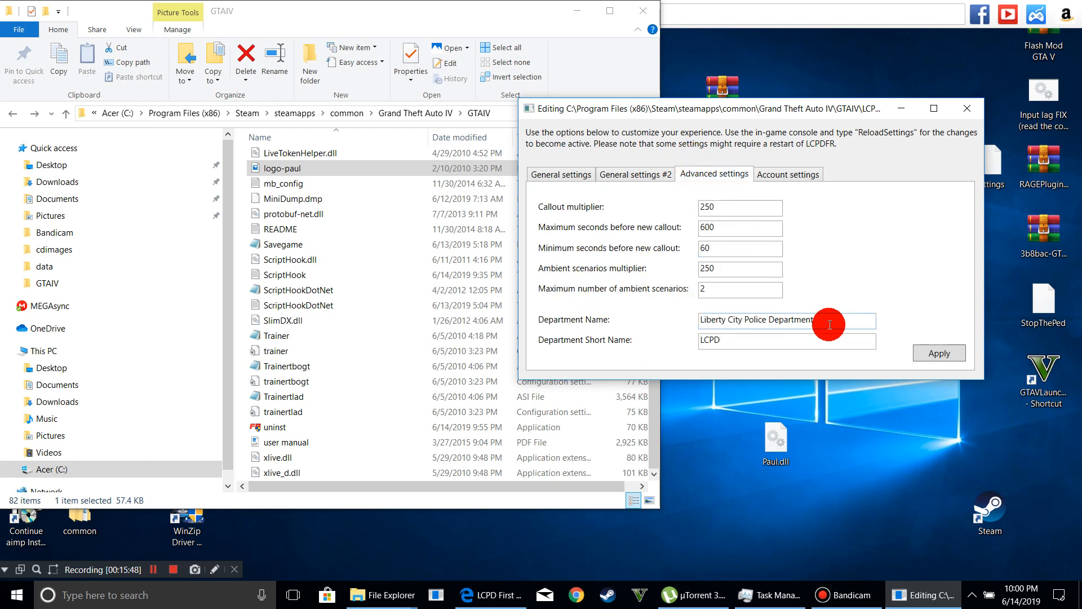
drag(829, 324, 684, 337)
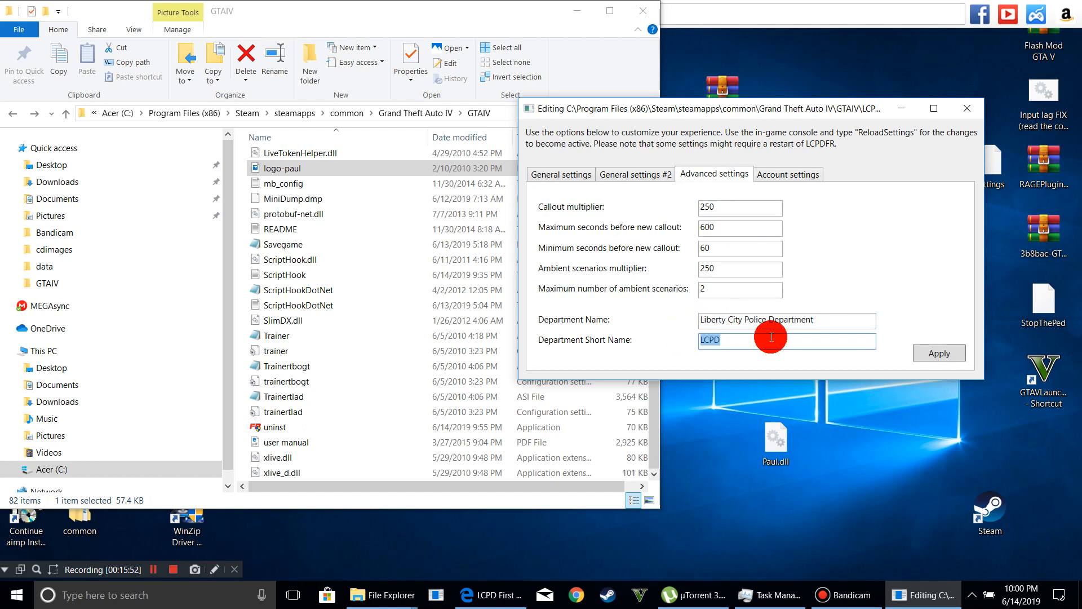
drag(771, 337, 703, 338)
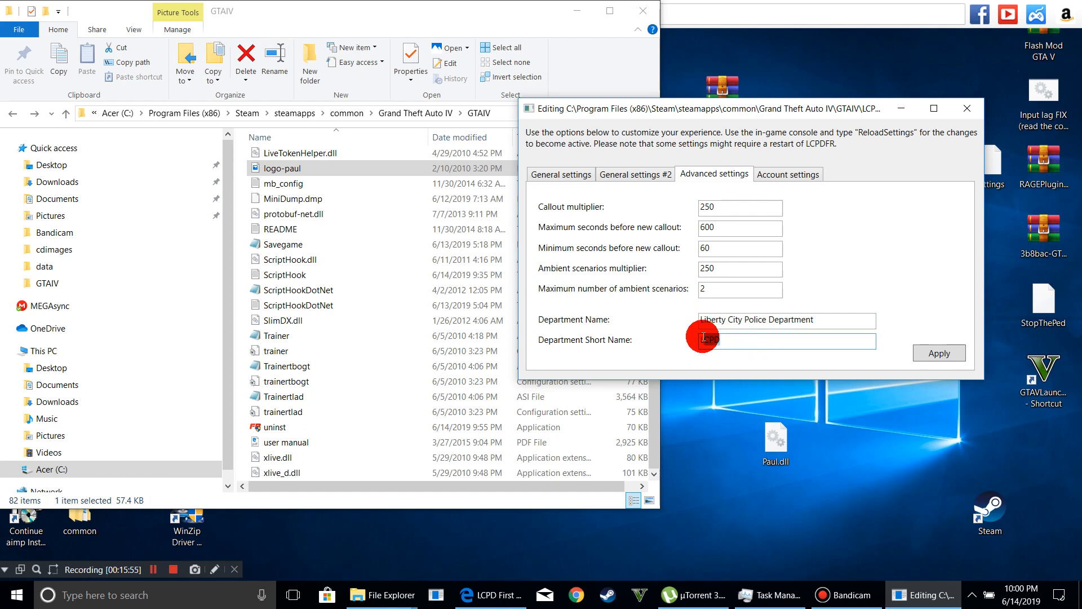
click(763, 339)
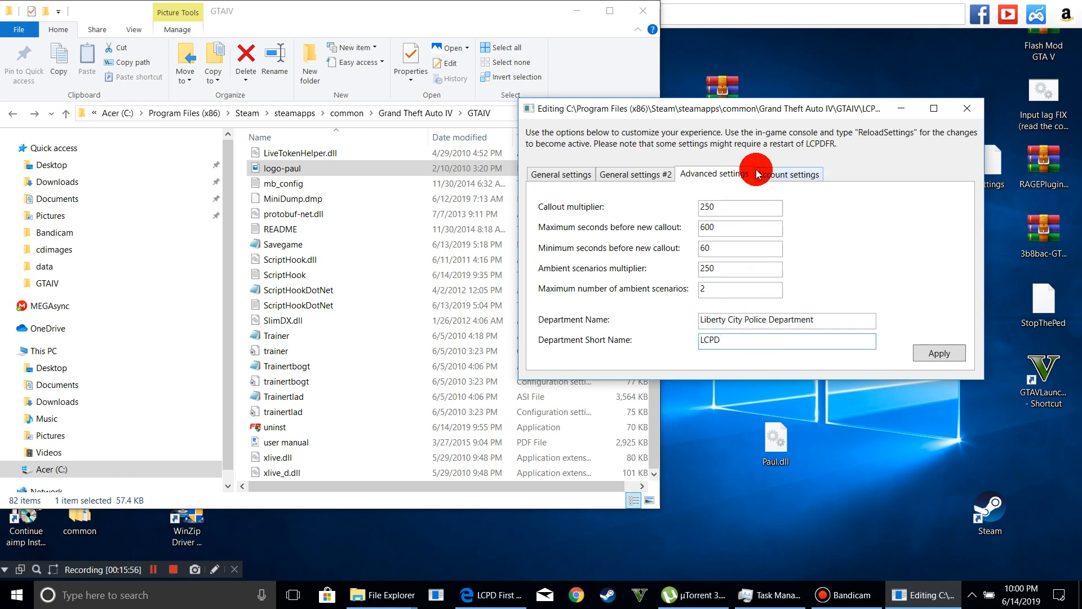
click(737, 209)
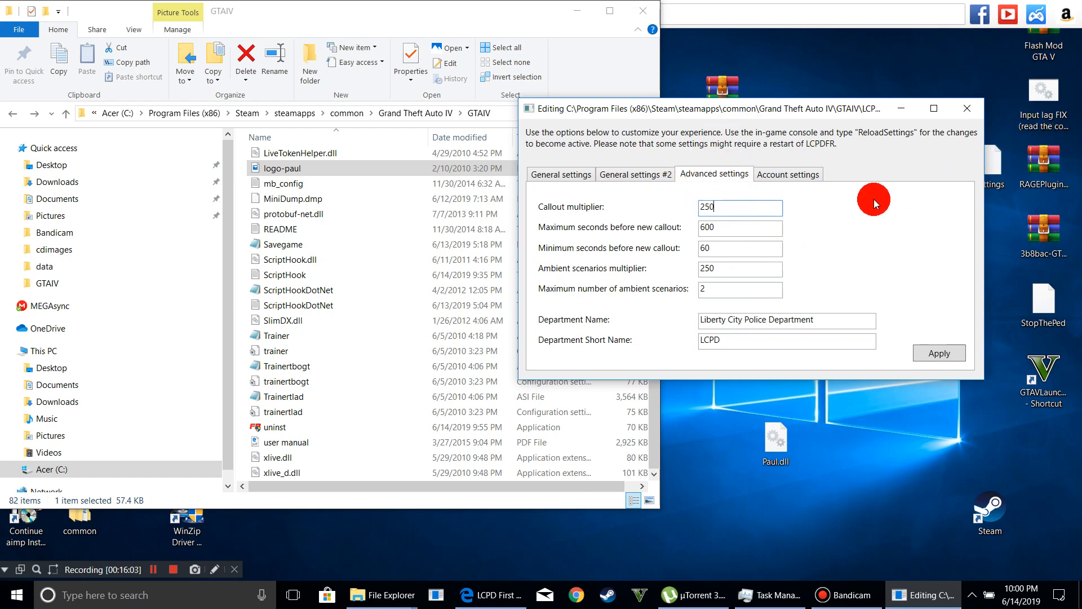
Step: Set the maximum seconds before a new callout to 300 and the minimum seconds to 15
click(708, 225)
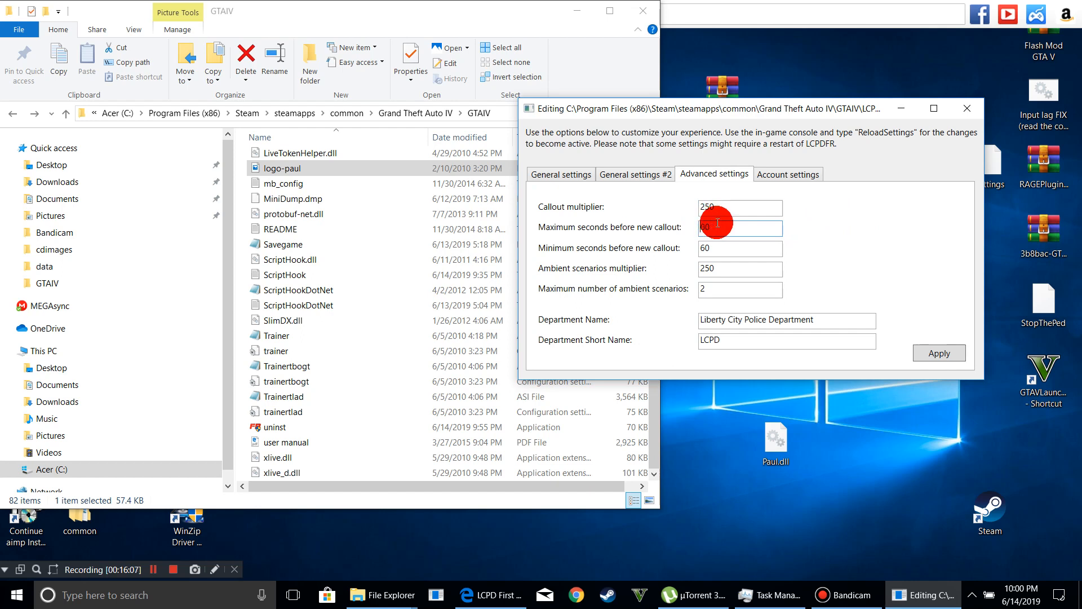
text(300)
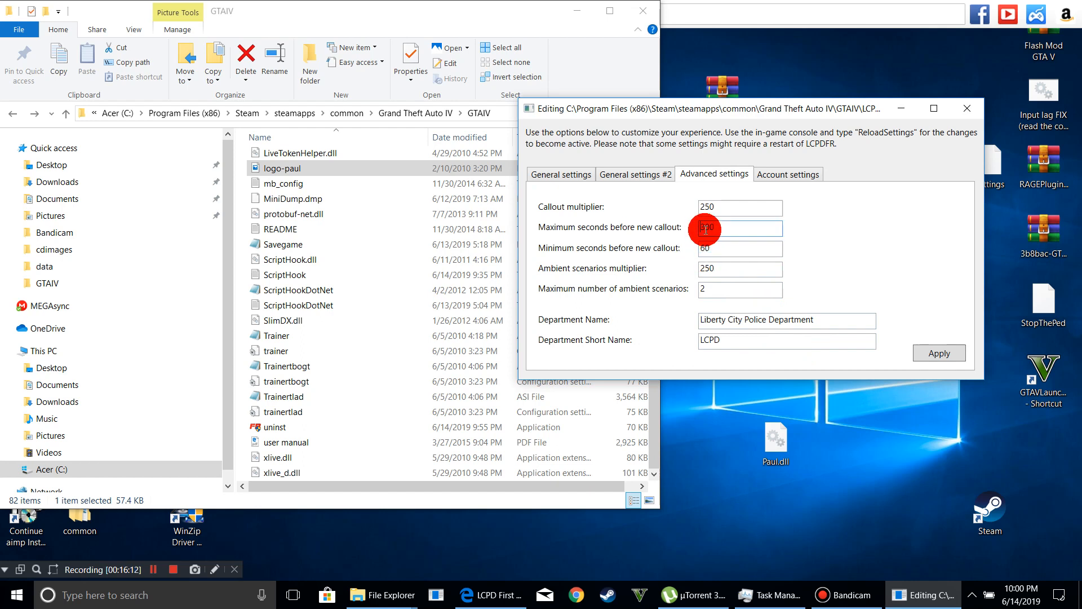
click(705, 249)
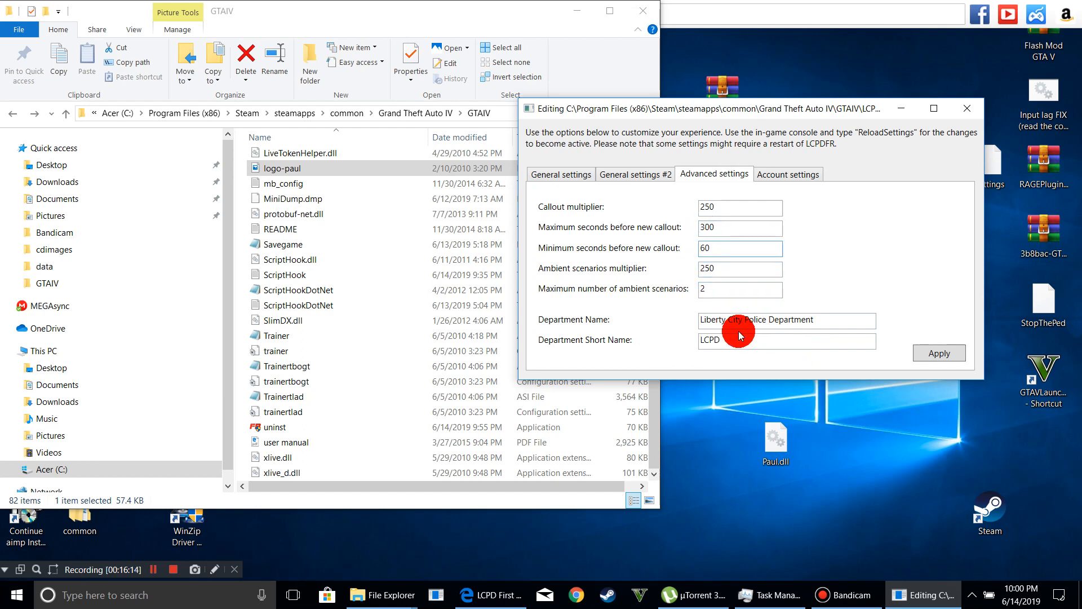
key(BackSpace)
drag(759, 252, 667, 248)
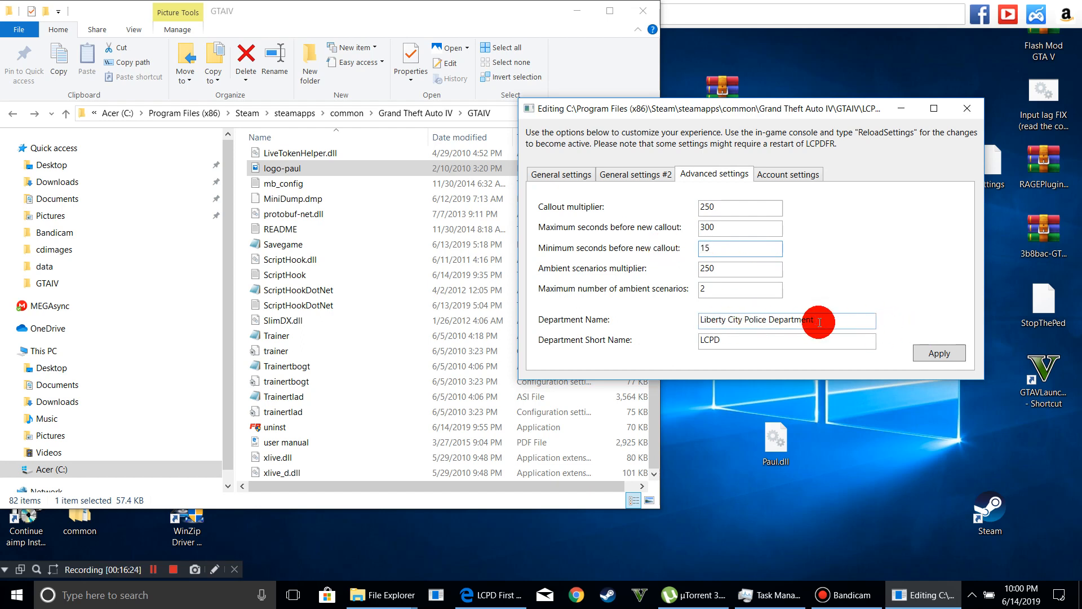
Step: Check the account linking settings, return to the general settings, apply the configuration and close the configurator
click(787, 175)
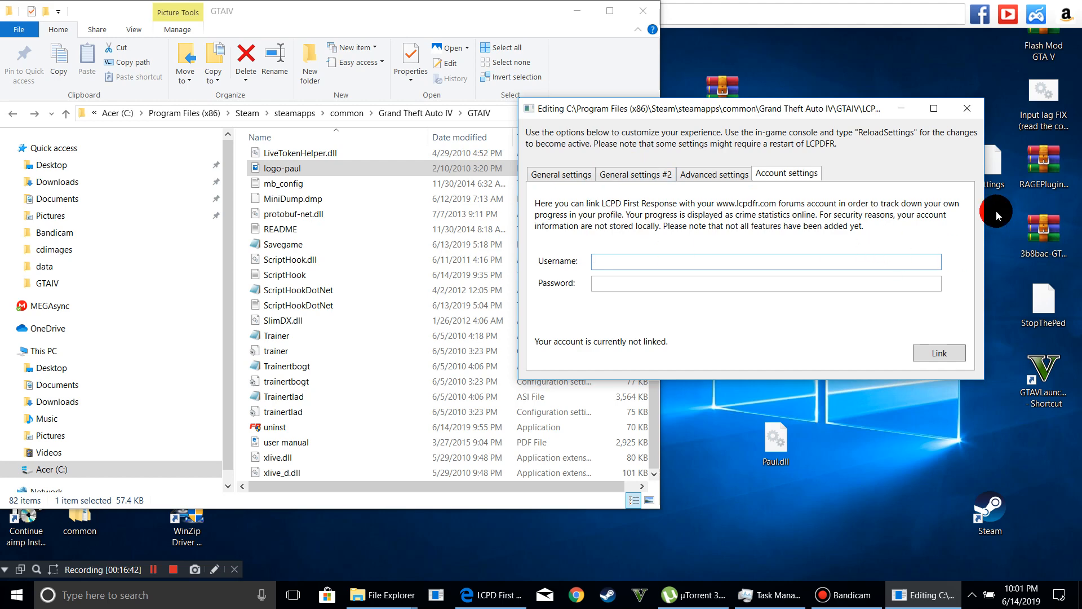
click(561, 174)
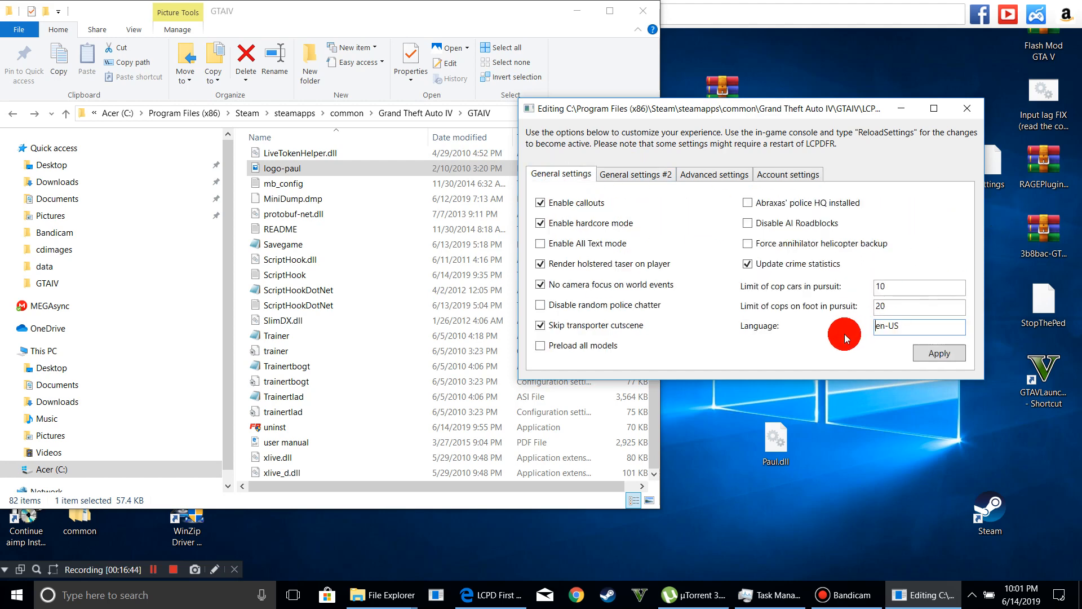
click(940, 356)
click(574, 345)
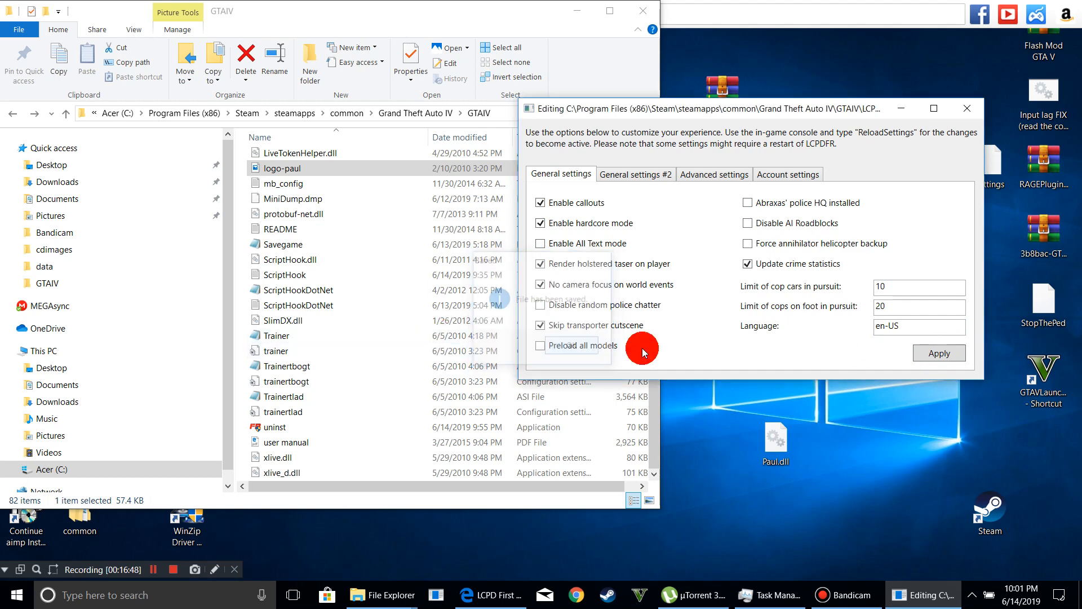
click(955, 104)
Step: Look through the GTAIV folder for the installed LCPD First Response files and return to the LCPDFR folder
scroll(587, 188, up, 10)
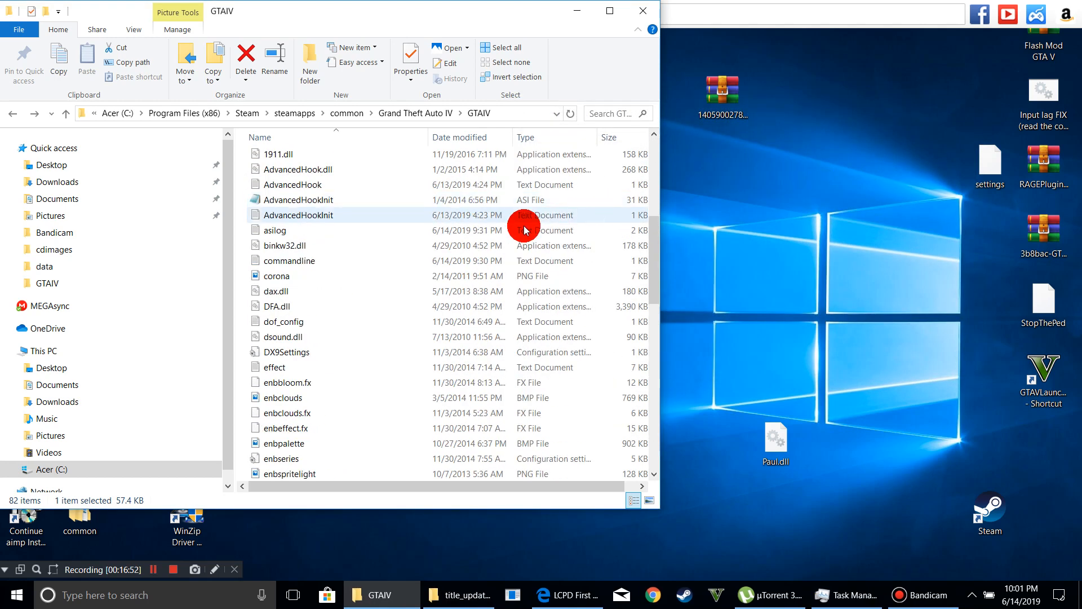
scroll(525, 231, up, 6)
scroll(367, 363, down, 15)
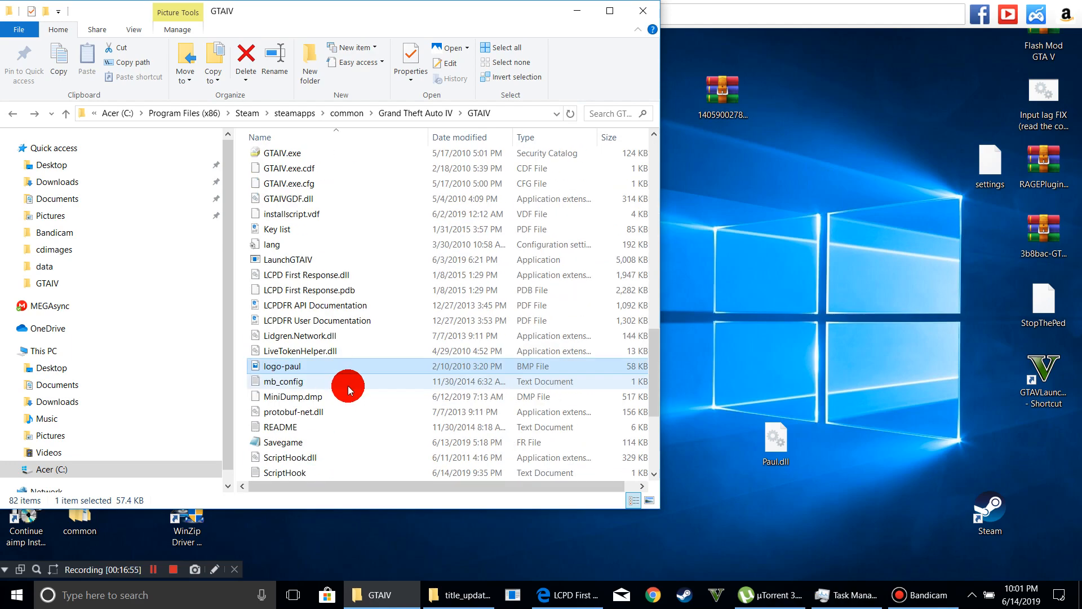
scroll(351, 390, down, 5)
scroll(341, 397, up, 4)
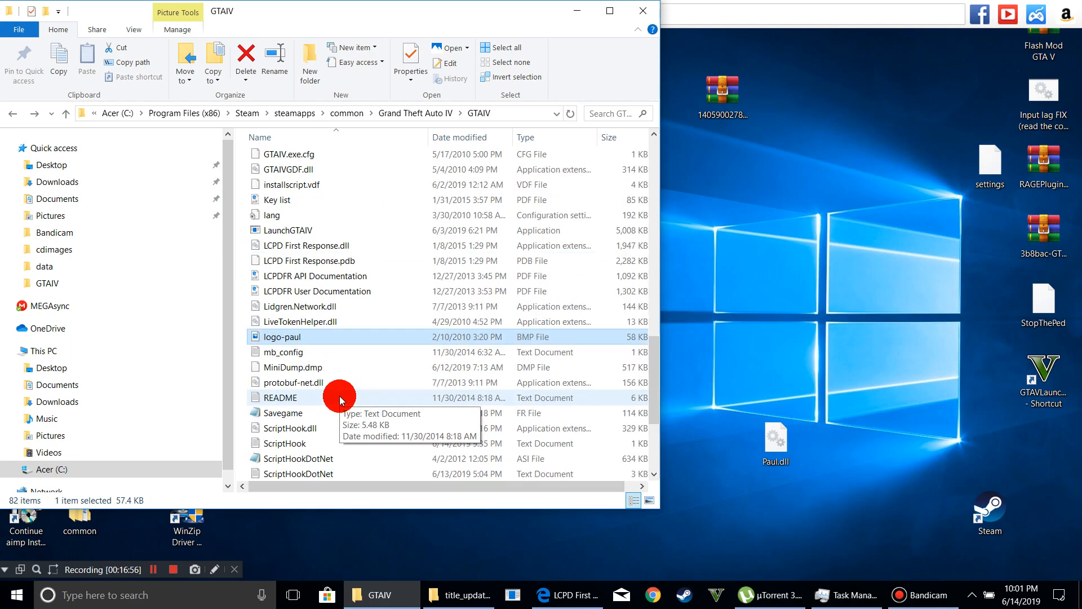
scroll(340, 389, up, 15)
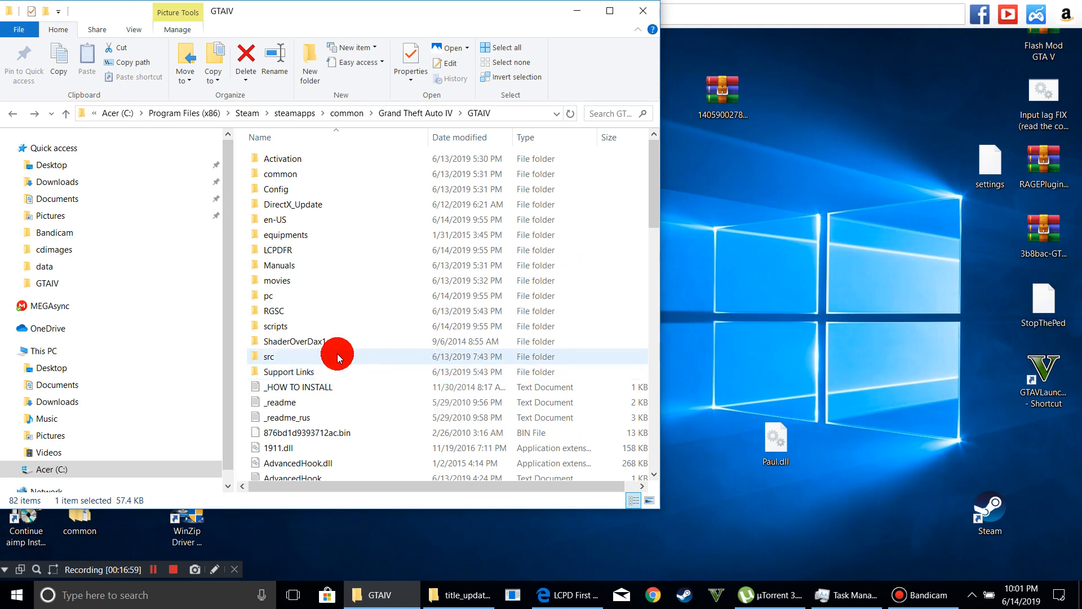
click(214, 569)
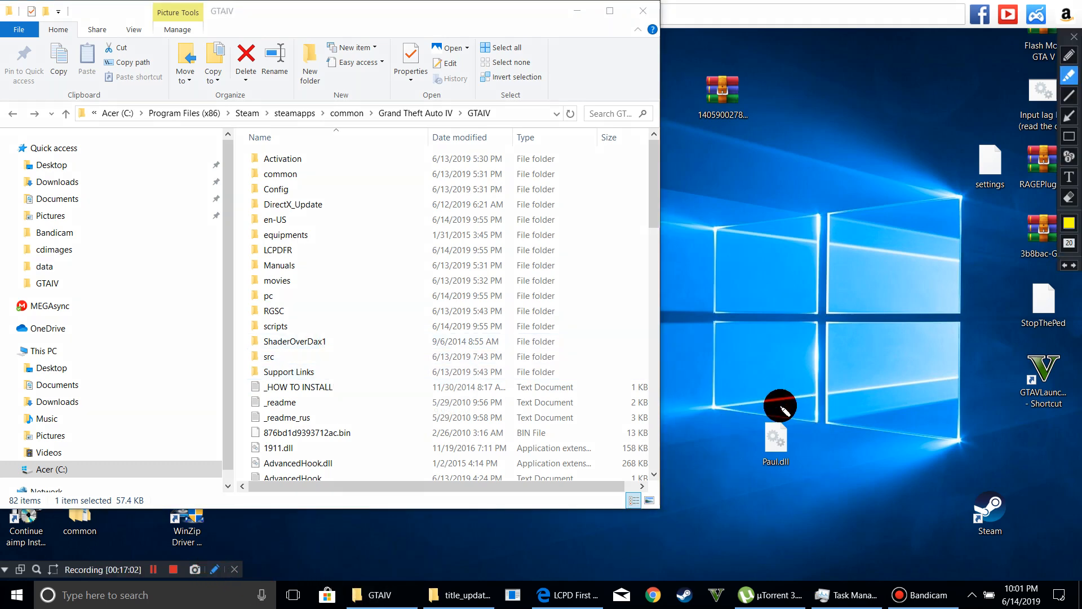
mouse_move(781, 388)
mouse_down()
mouse_move(780, 428)
mouse_move(798, 389)
mouse_move(789, 381)
mouse_move(472, 213)
mouse_move(338, 271)
mouse_move(457, 294)
mouse_up()
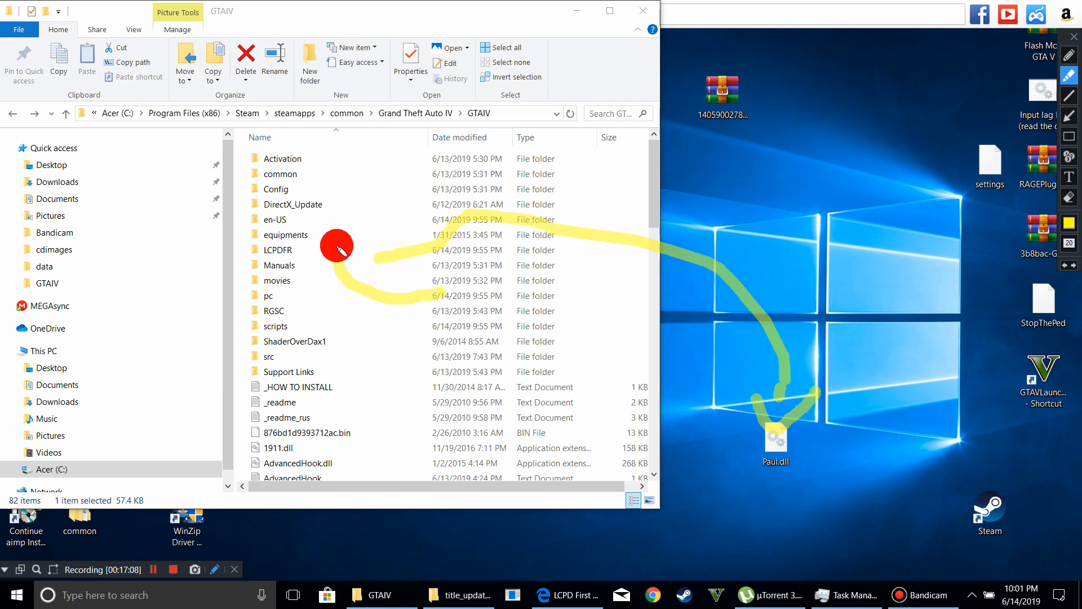
mouse_move(338, 246)
mouse_down()
mouse_move(442, 308)
mouse_move(348, 266)
mouse_up()
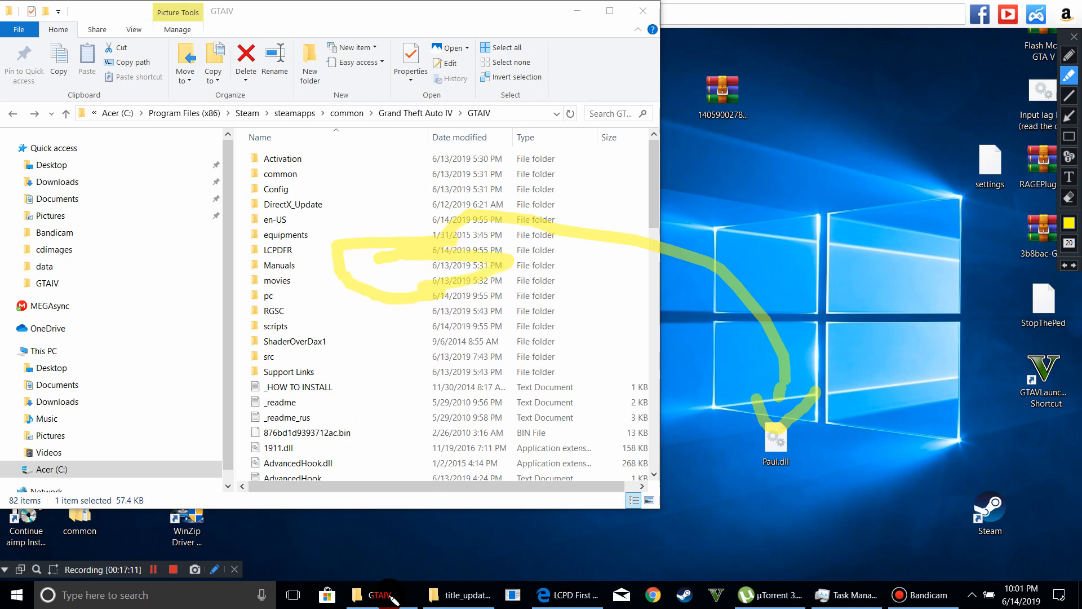
click(213, 569)
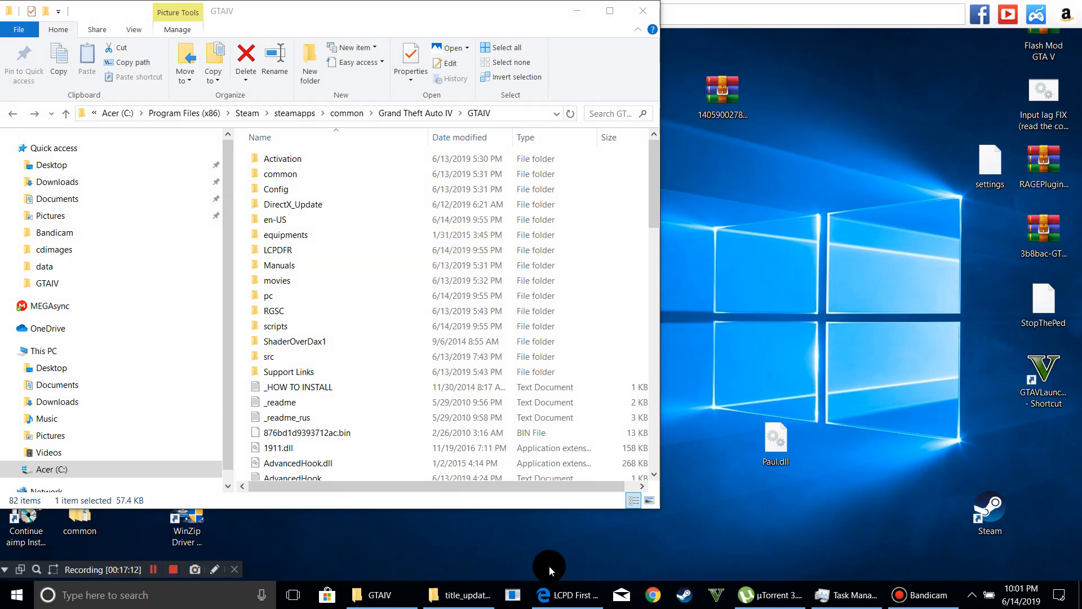
Step: Move Paul.dll from the desktop back into the GTAIV folder, look over the folder's files and minimize its window
drag(776, 439, 244, 406)
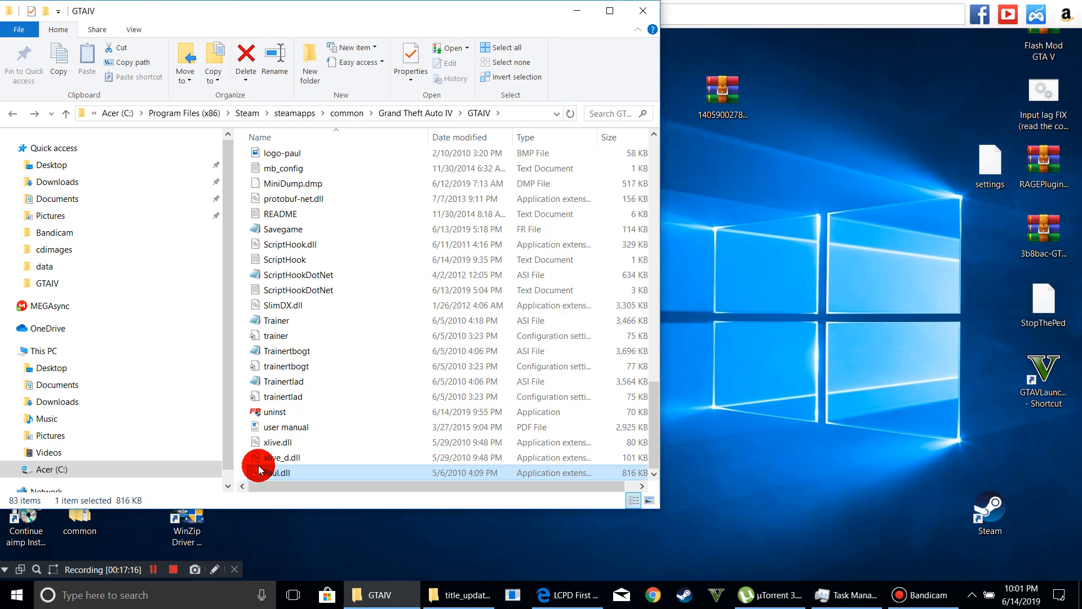
scroll(395, 442, up, 15)
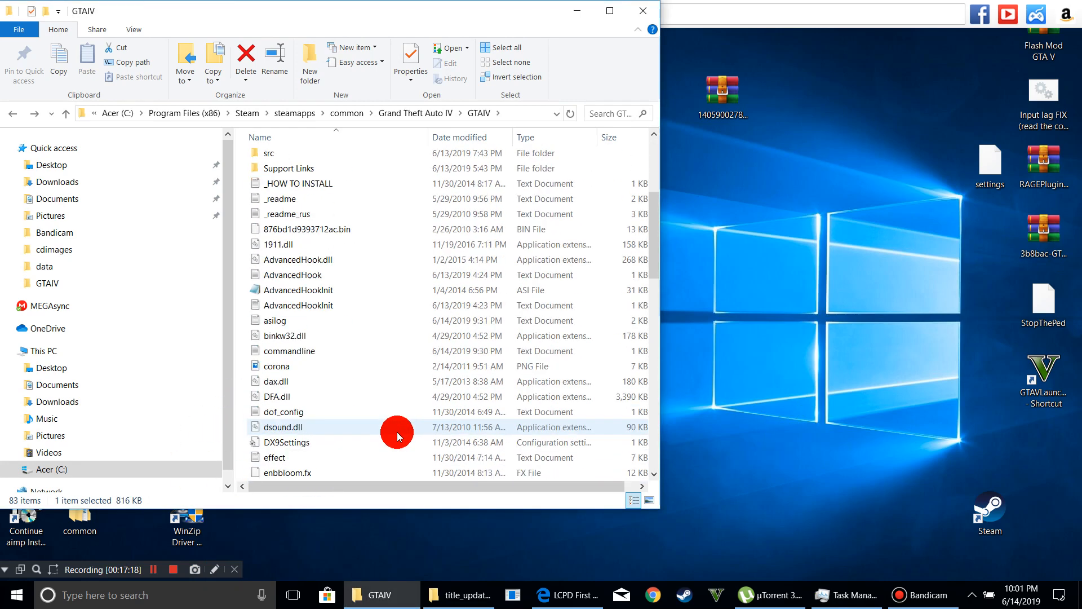
scroll(397, 436, down, 4)
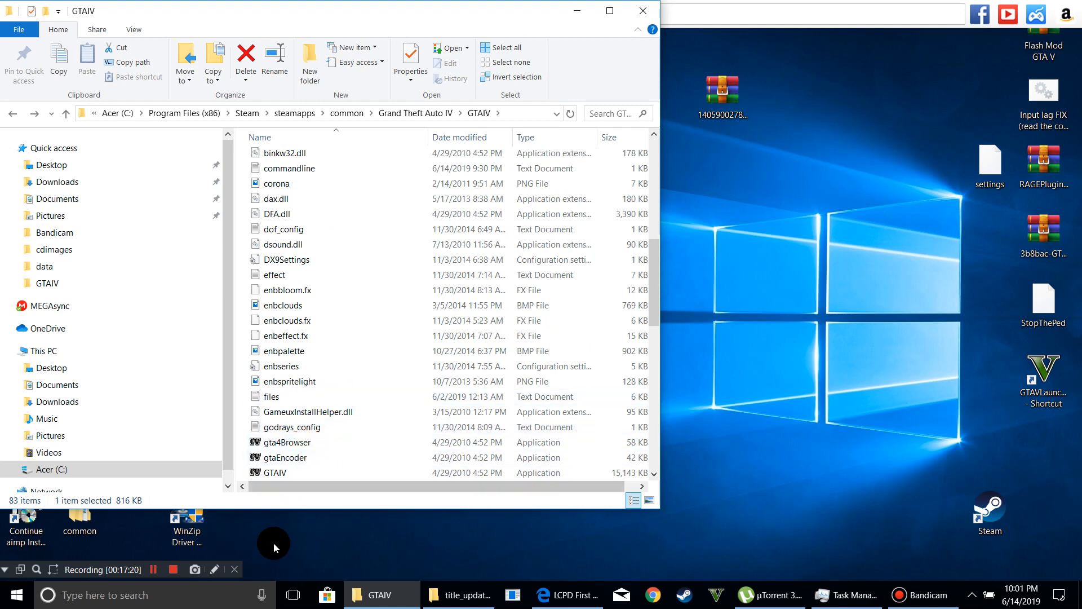
click(155, 571)
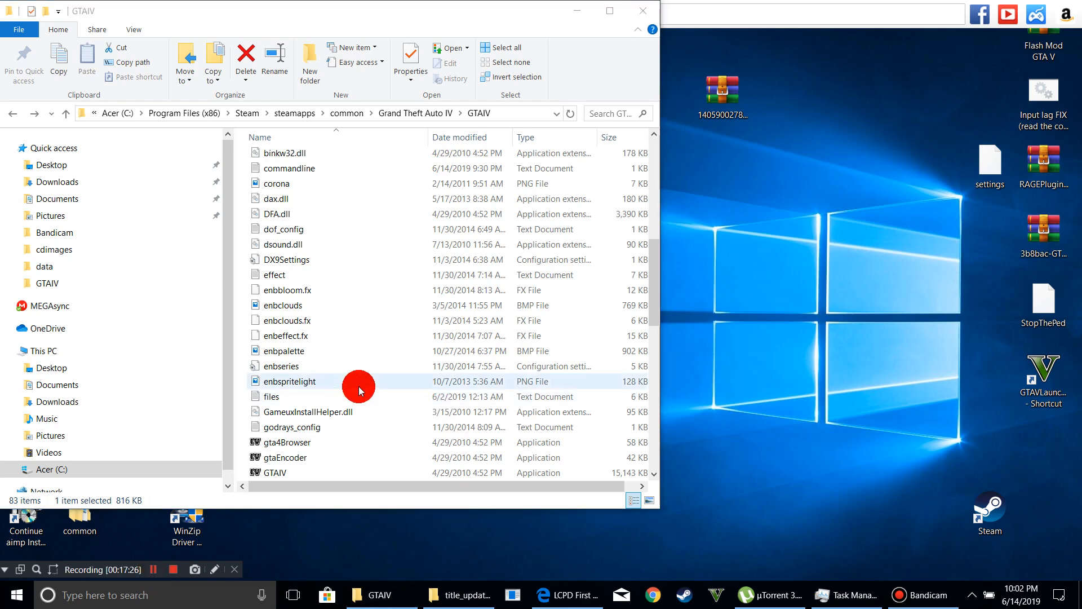
scroll(361, 380, down, 7)
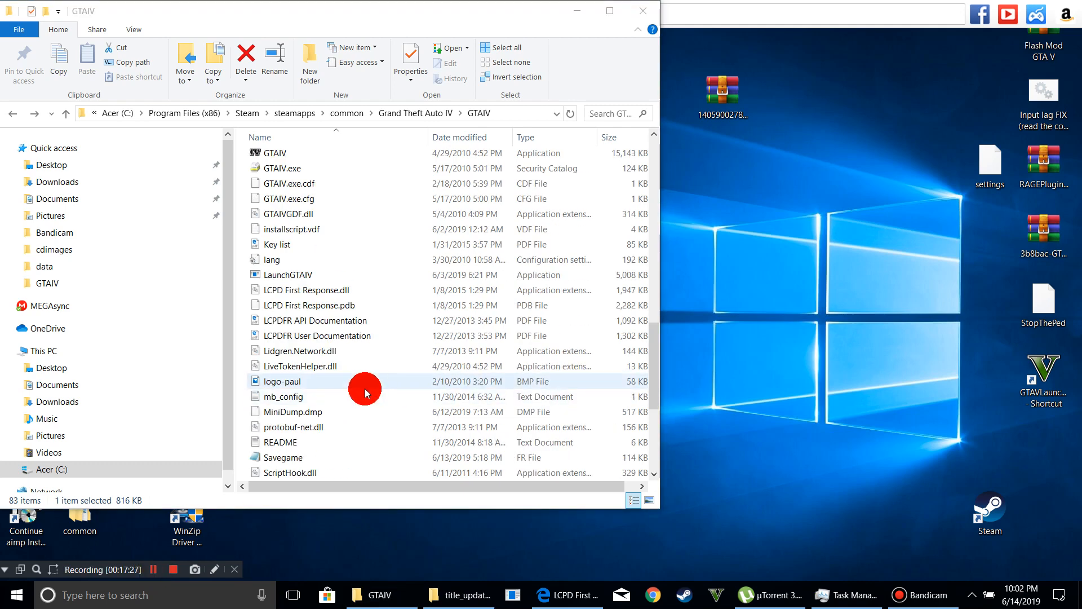
scroll(373, 381, down, 4)
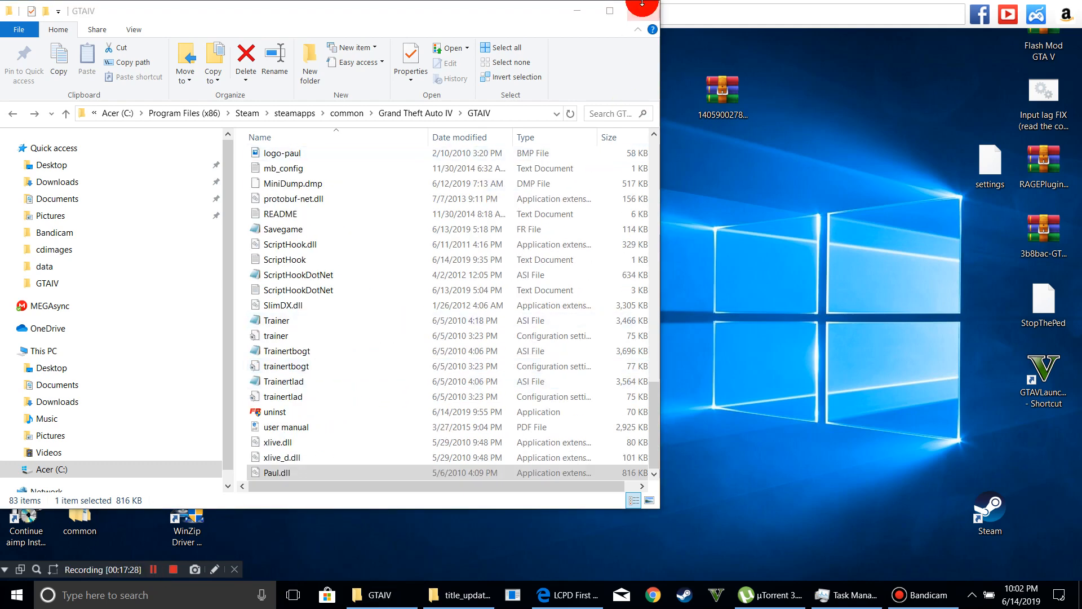
click(574, 12)
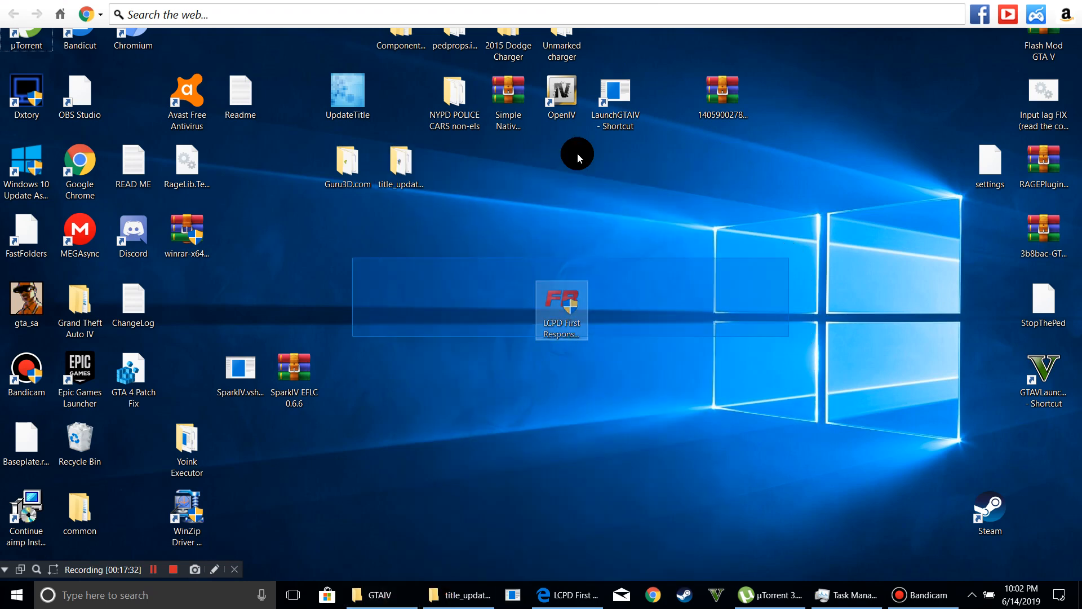
drag(580, 154, 501, 533)
mouse_move(392, 248)
mouse_down()
mouse_move(628, 243)
mouse_move(979, 476)
mouse_move(838, 561)
mouse_up()
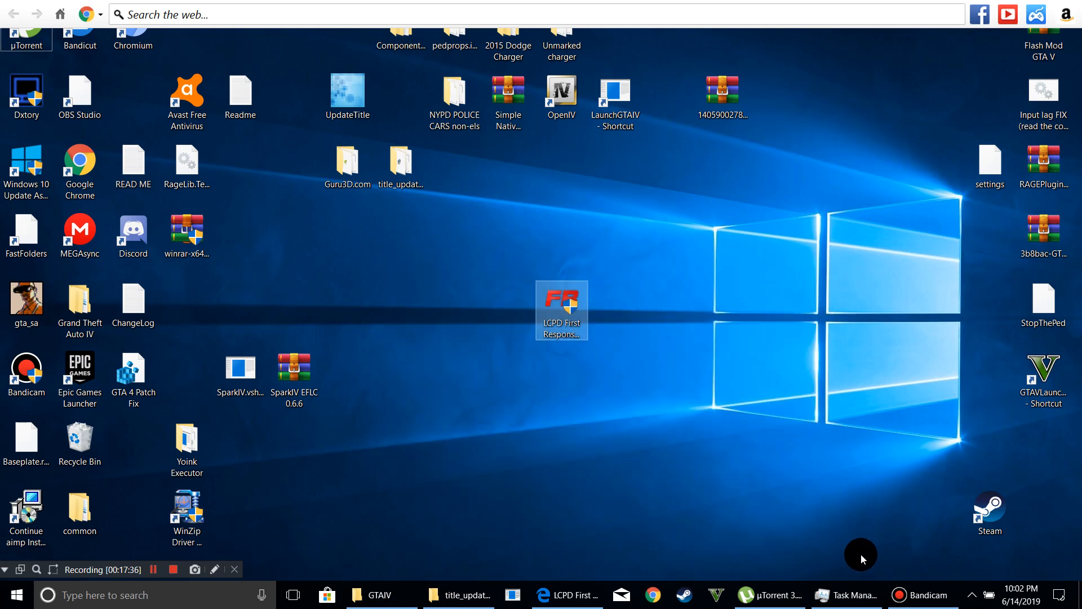